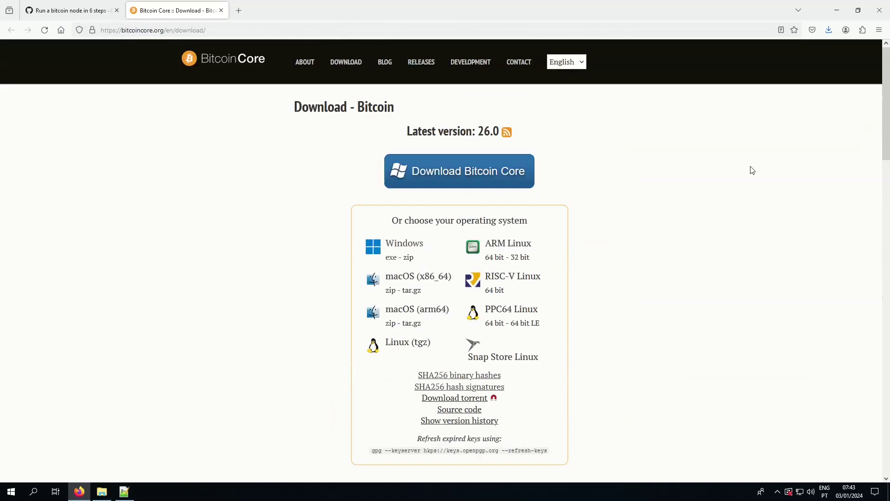
Switch to File Explorer and delete the duplicate SHA256SUMS(1) file from the Downloads folder.
click(836, 10)
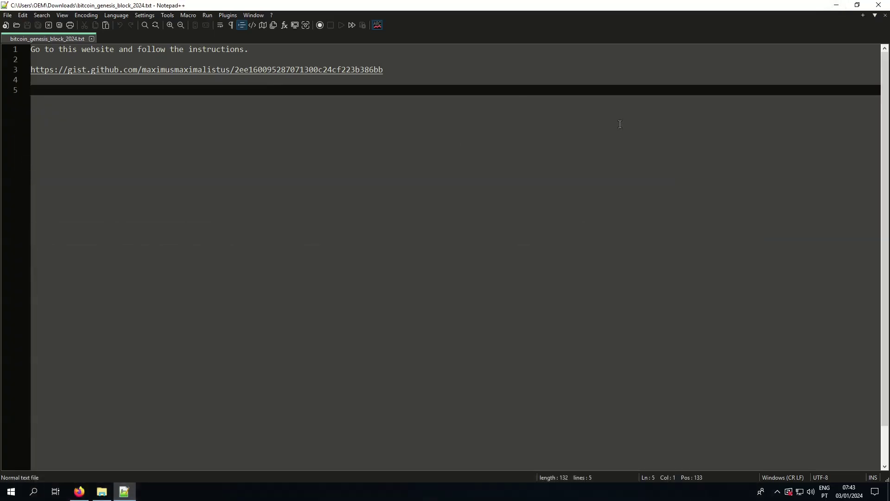
click(836, 4)
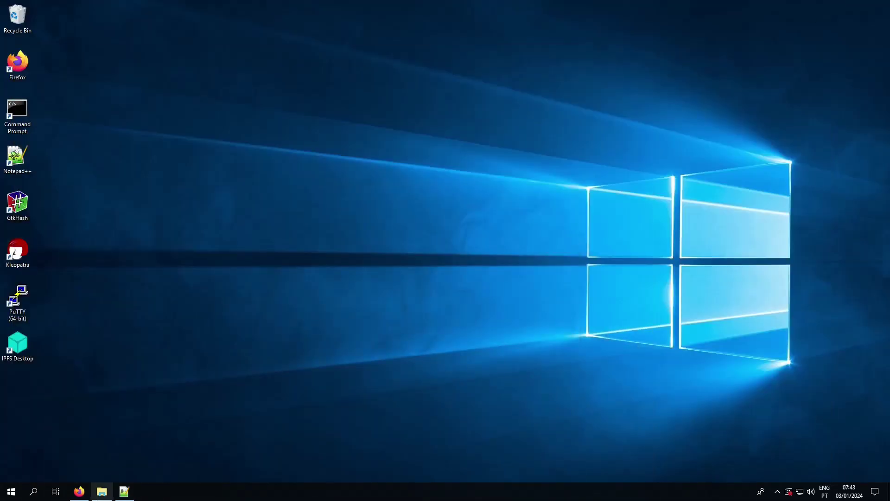
click(102, 492)
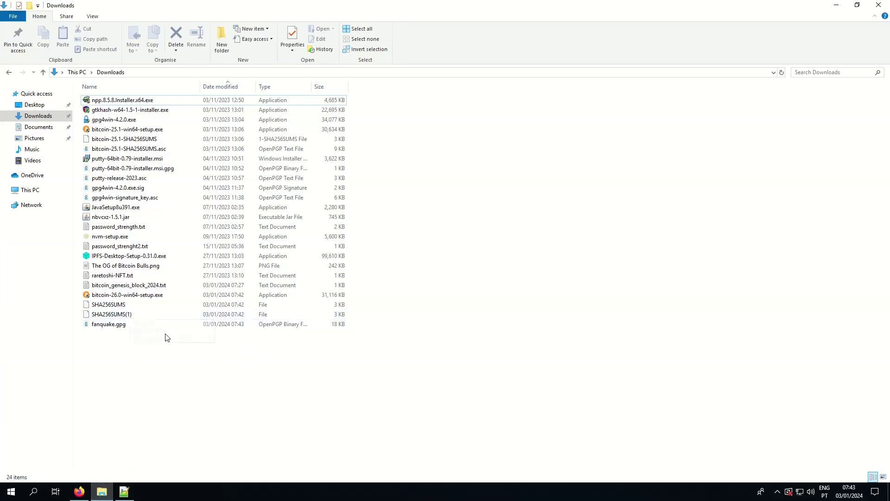
click(142, 314)
key(Delete)
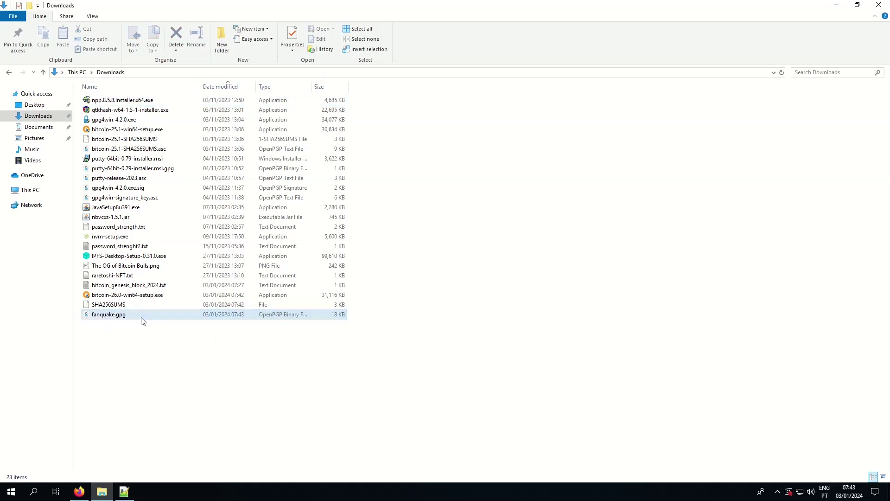
Switch to Firefox and download the SHA256 hash signatures file from the Bitcoin Core download page.
click(79, 492)
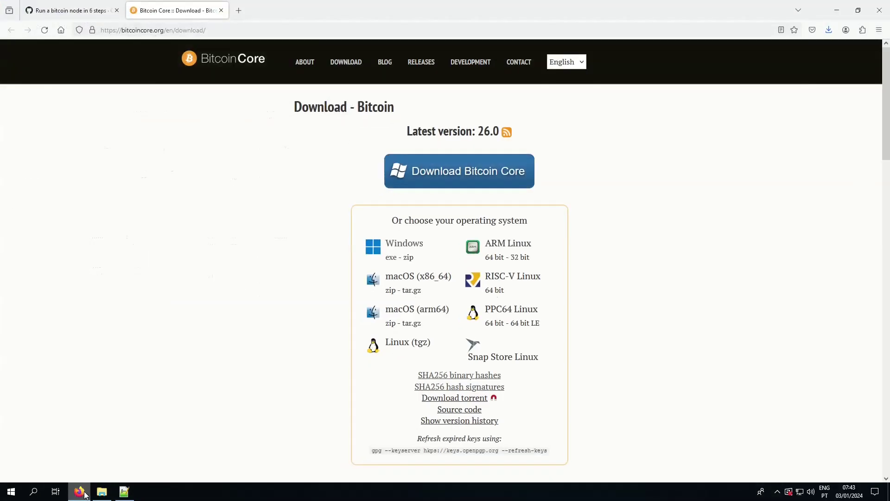
click(484, 391)
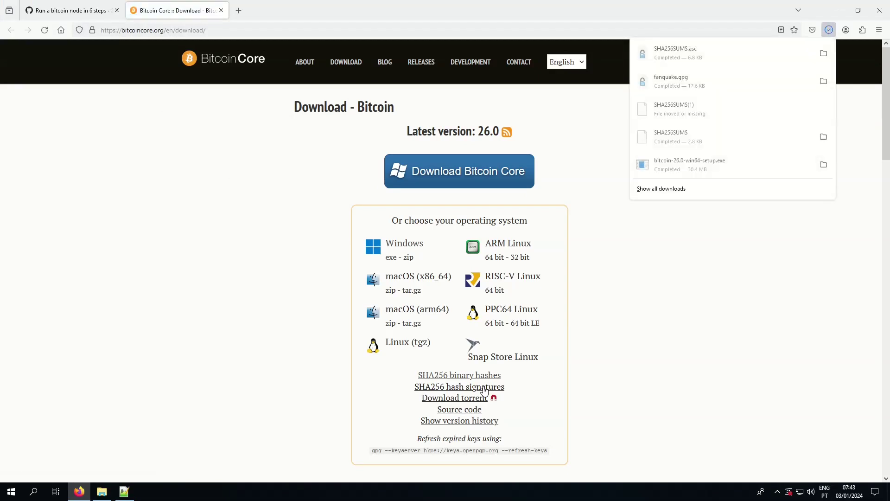
click(741, 313)
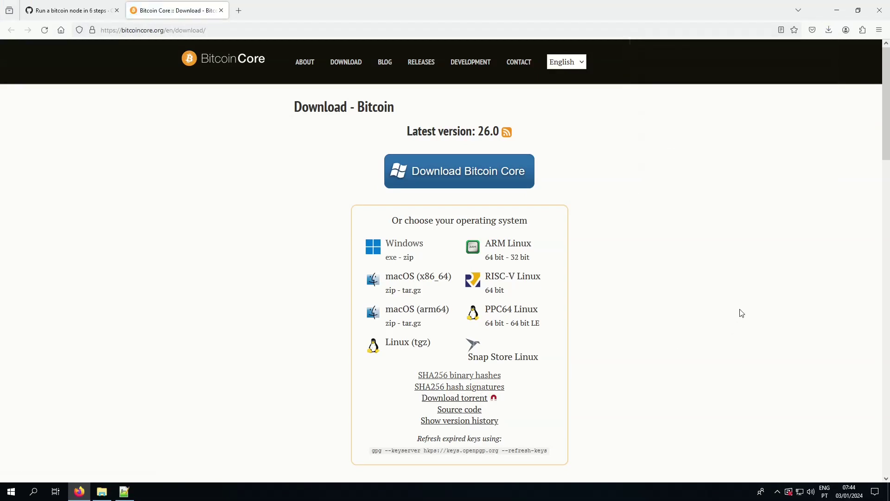
click(837, 10)
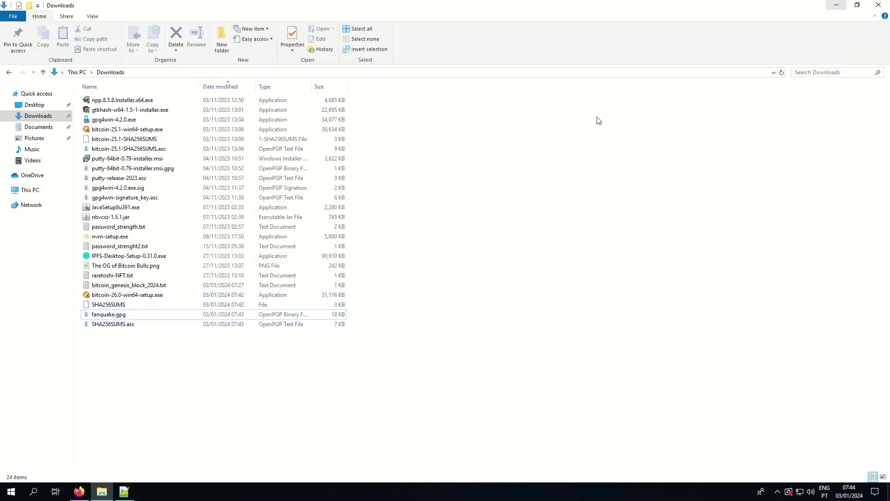
Open the SHA256SUMS file from Downloads in Notepad++ and highlight the entry for bitcoin-26.0-win64-setup.exe.
click(124, 305)
right_click(124, 305)
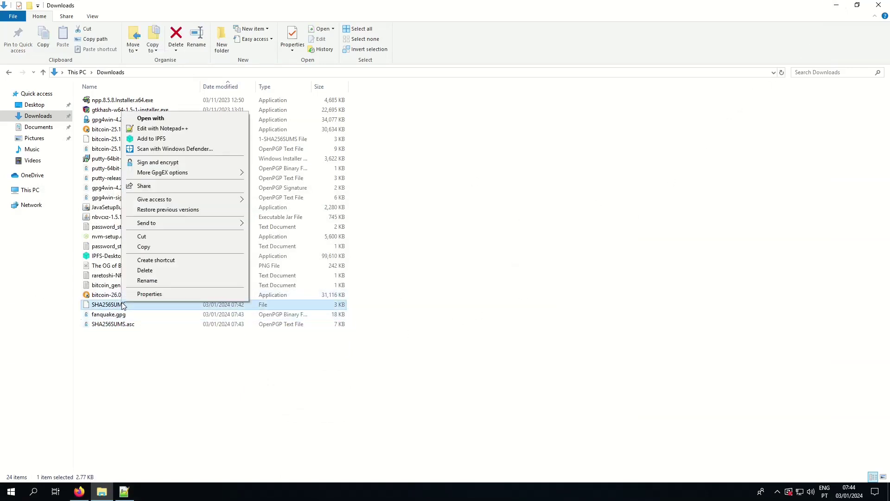
click(200, 128)
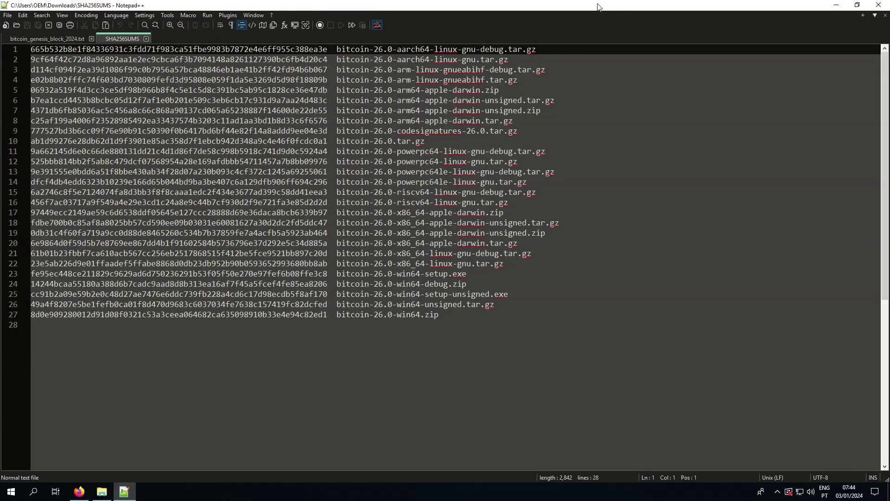
click(102, 492)
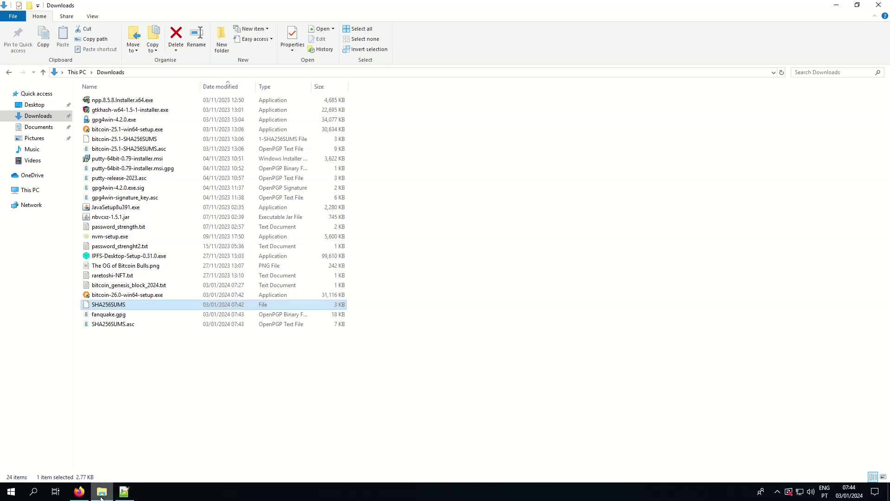
click(121, 296)
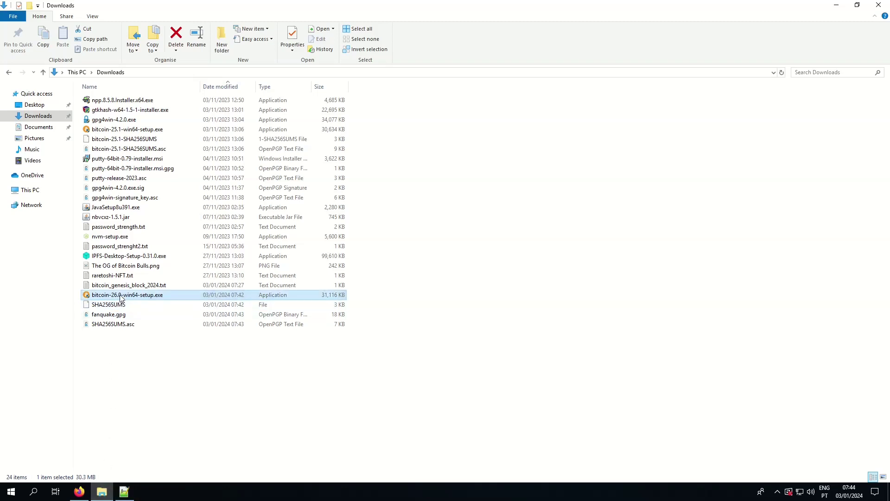
click(124, 493)
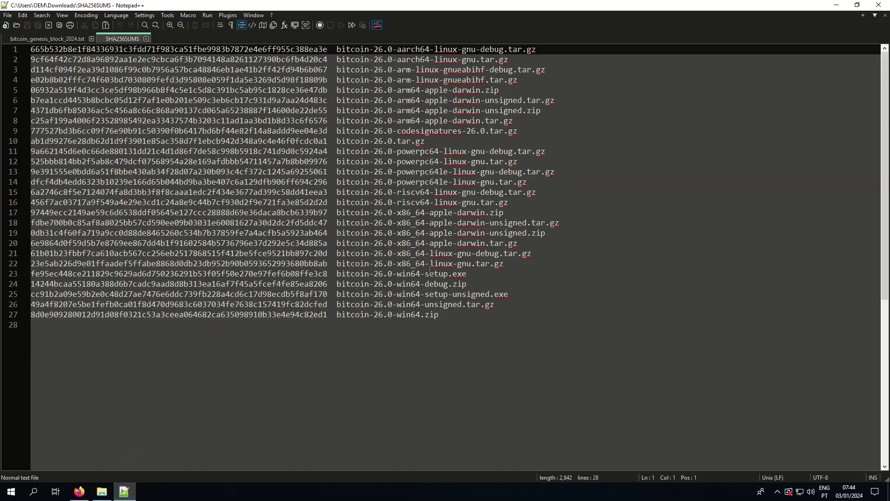
drag(469, 275, 5, 271)
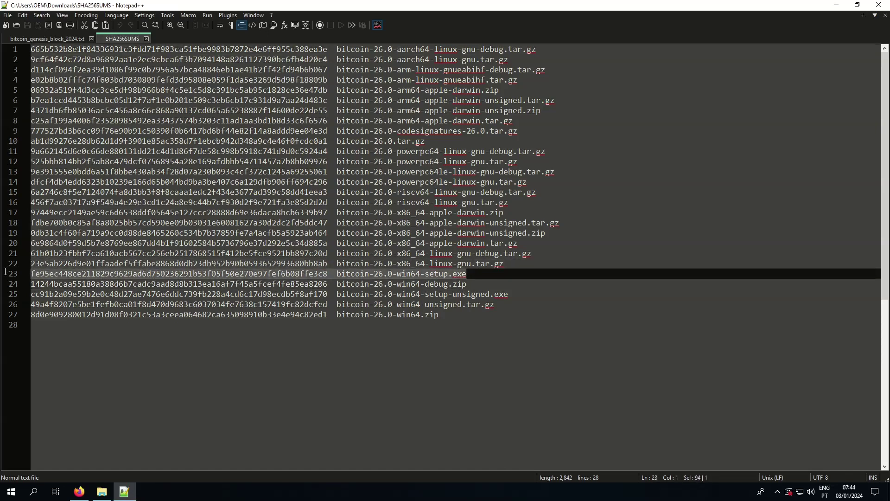
Launch GtkHash from the desktop and calculate the hashes of bitcoin-26.0-win64-setup.exe from the Downloads folder.
click(836, 5)
click(835, 6)
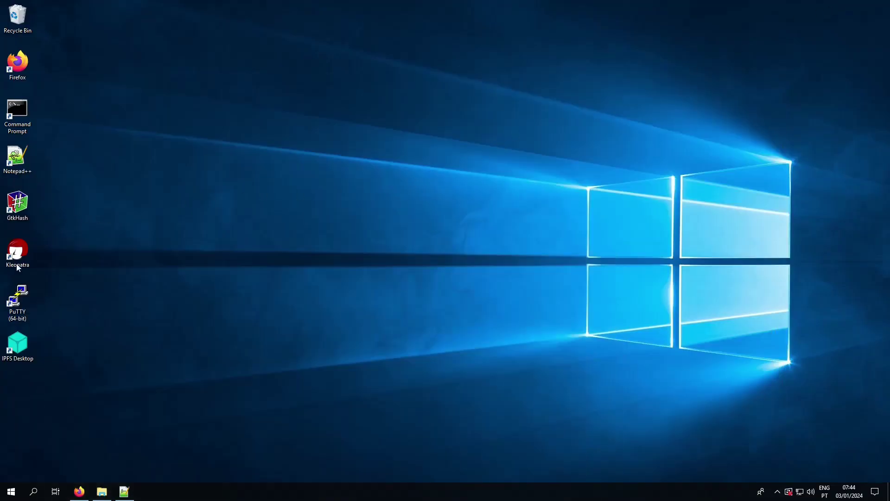
click(17, 206)
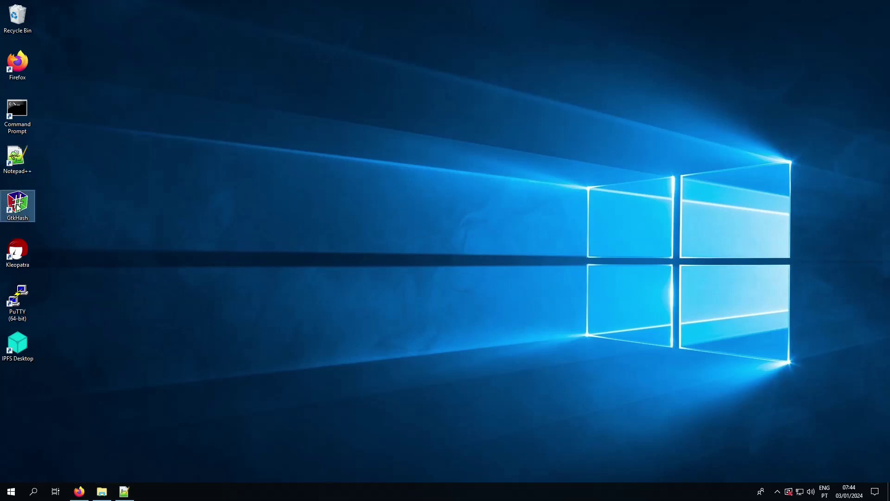
double_click(17, 207)
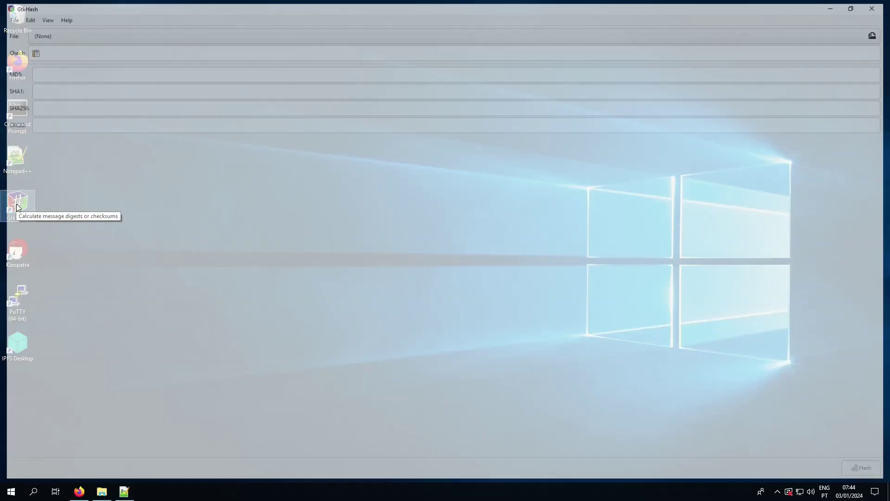
click(110, 39)
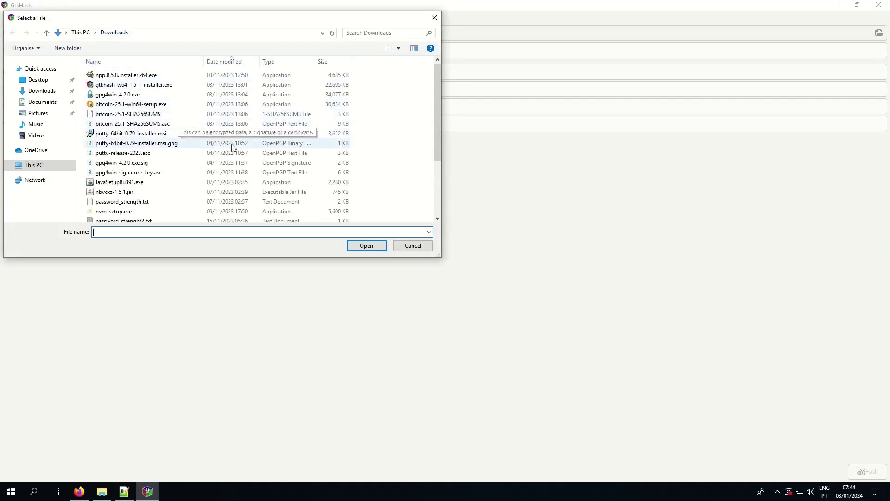
scroll(270, 169, down, 3)
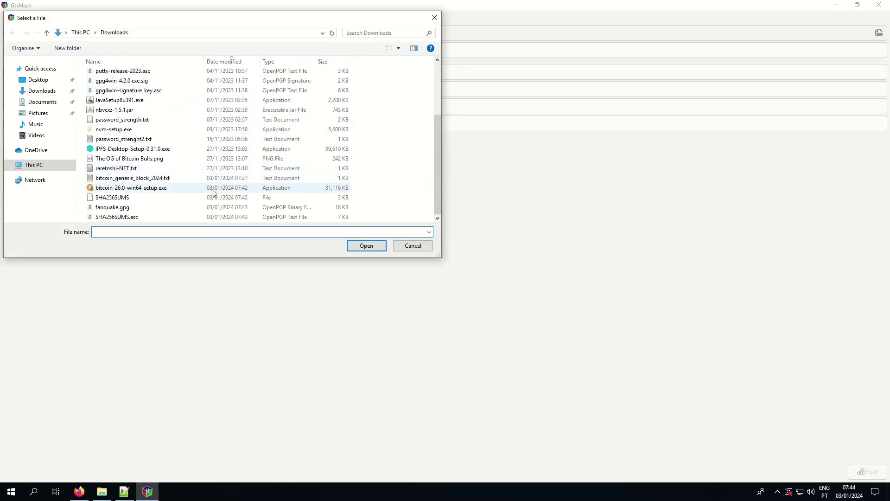
click(171, 188)
click(366, 246)
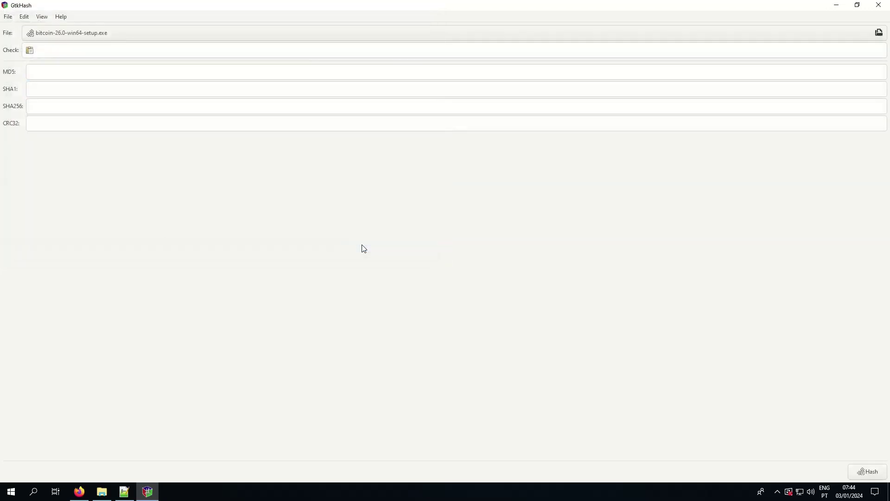
click(871, 473)
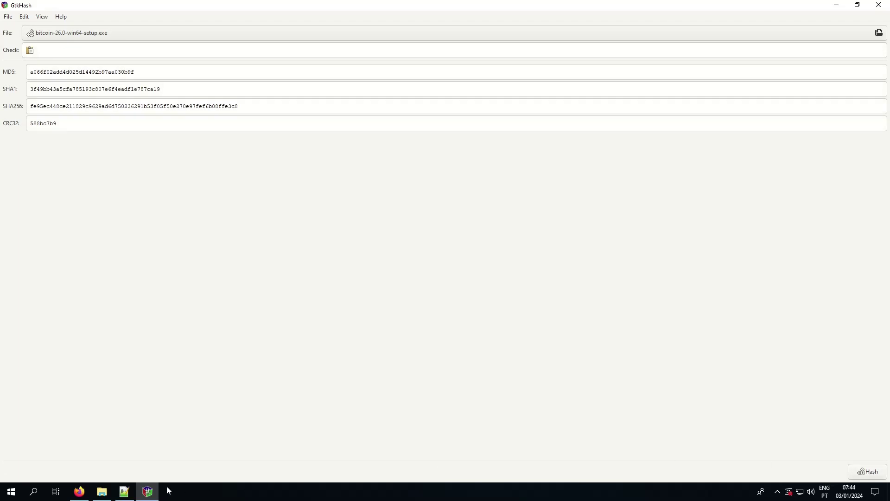
Switch to Notepad++ and copy only the hash of the bitcoin-26.0-win64-setup.exe entry in SHA256SUMS.
click(123, 491)
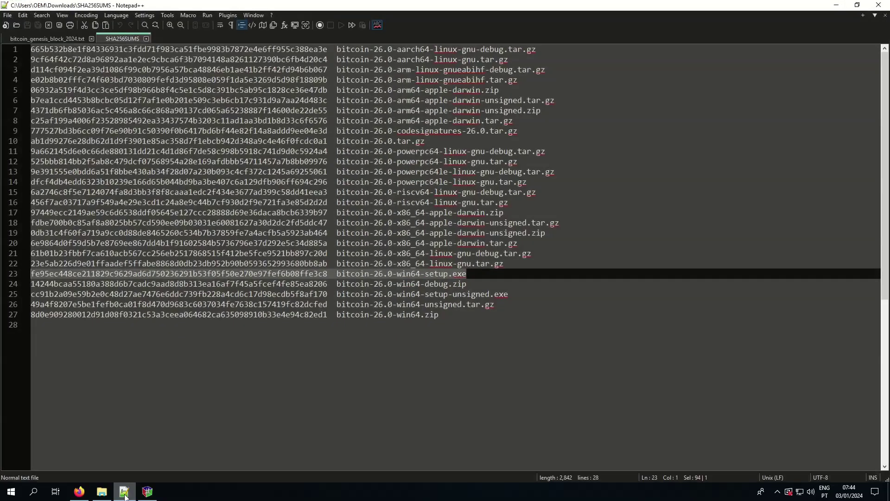
drag(327, 274, 19, 274)
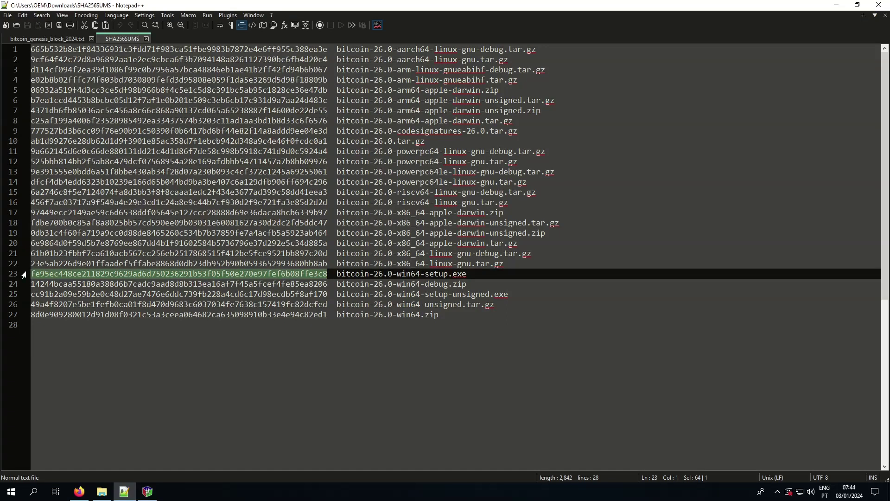
right_click(32, 272)
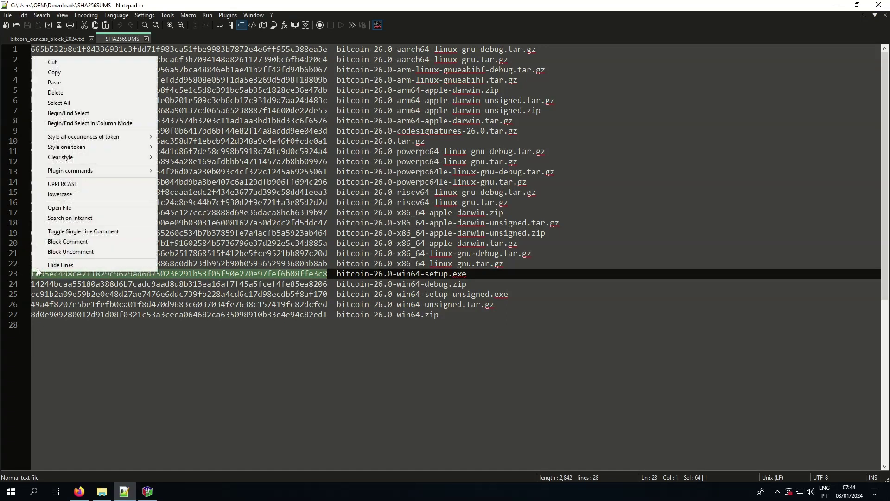
click(64, 71)
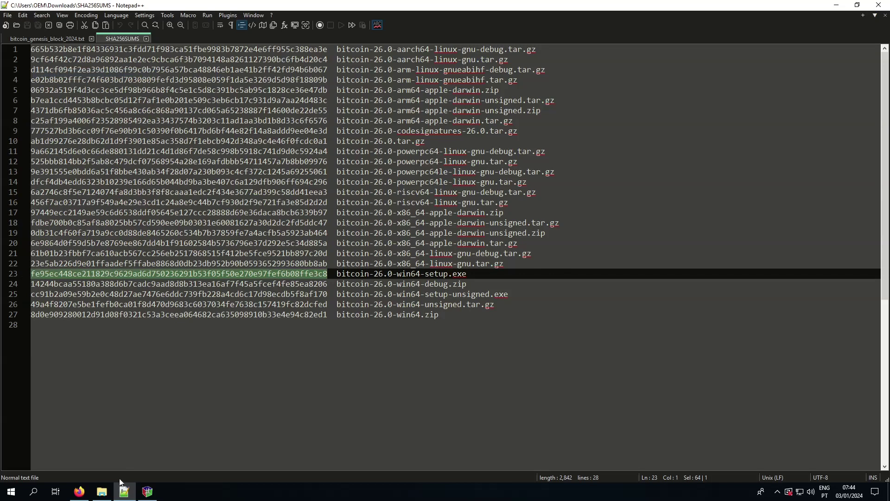
Start GtkHash again, load bitcoin-26.0-win64-setup.exe from Downloads, and calculate its hashes.
click(147, 492)
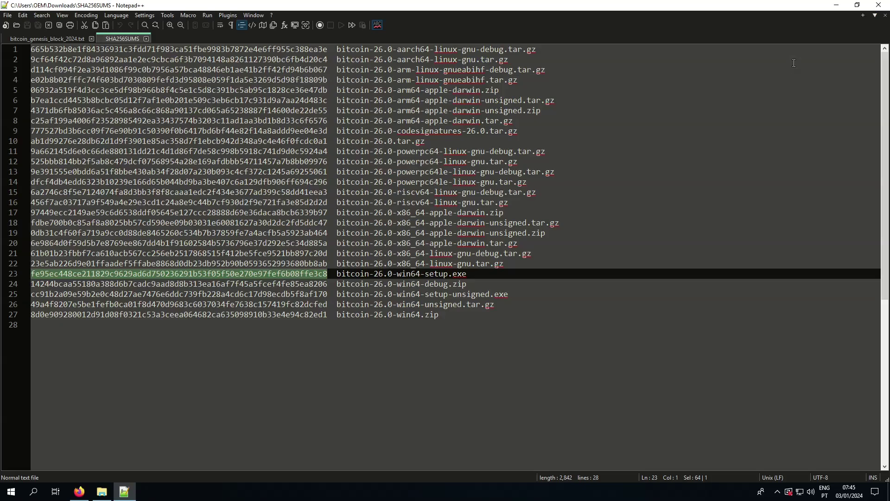
click(837, 5)
double_click(20, 211)
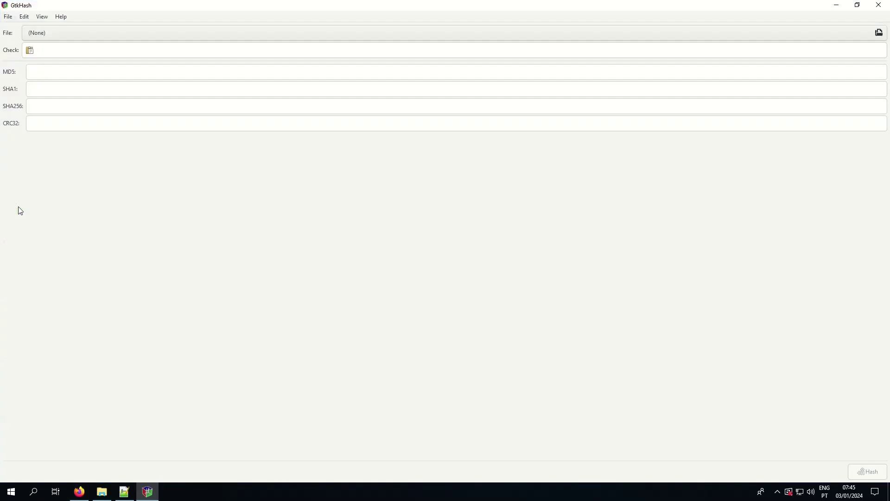
click(49, 37)
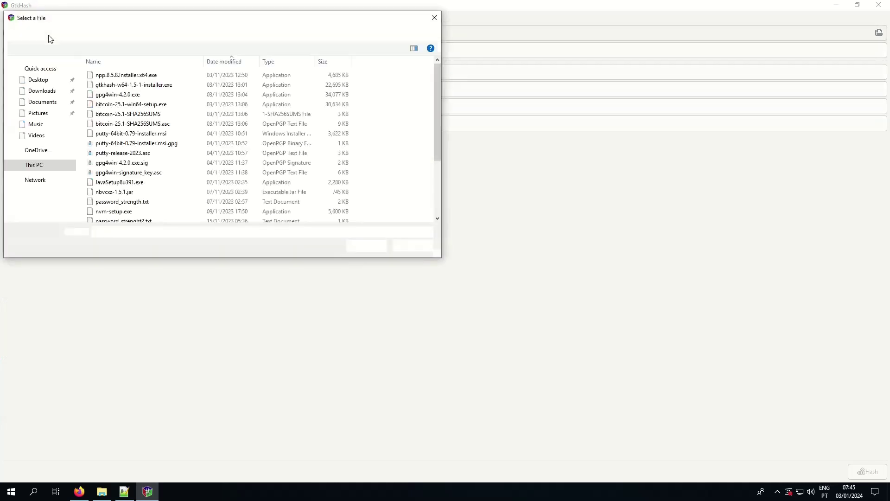
scroll(144, 167, down, 3)
click(131, 187)
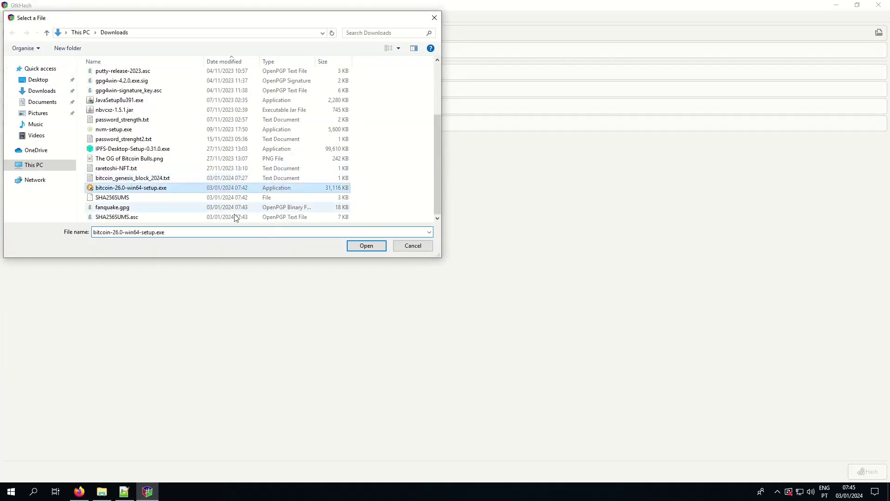
click(360, 245)
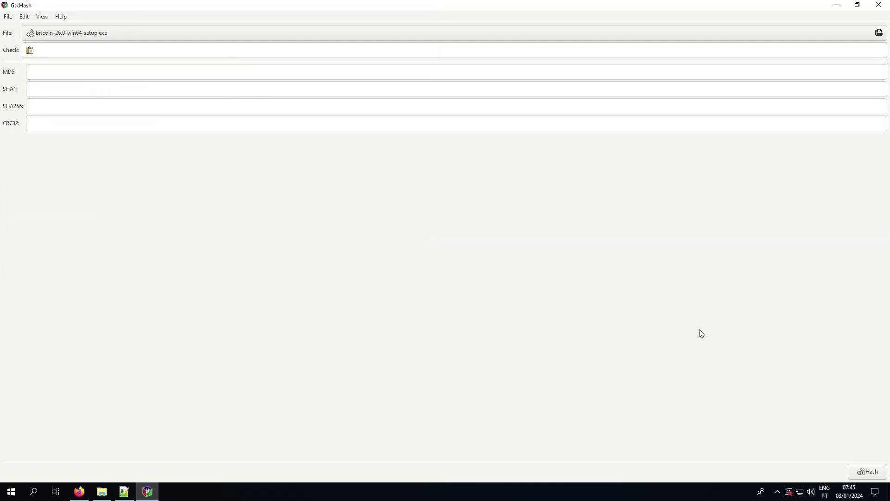
click(862, 471)
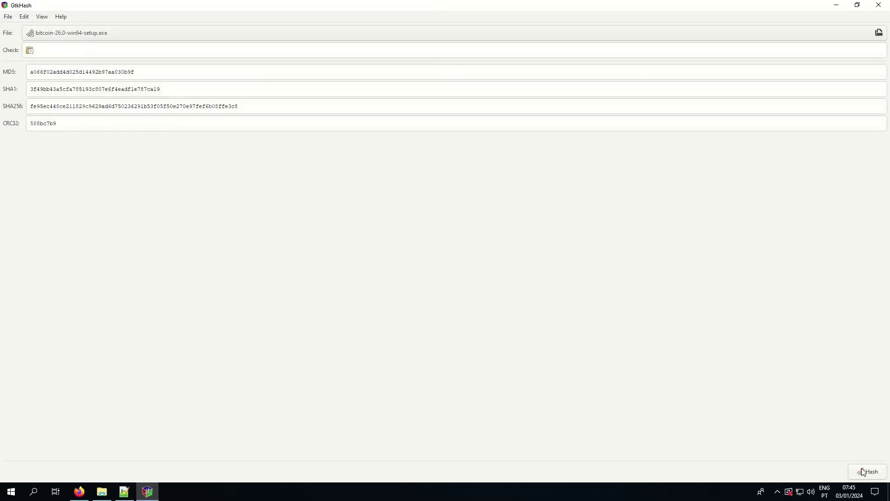
Paste the copied hash as the check value, compare it with the calculated SHA256 digest, and close GtkHash.
click(31, 50)
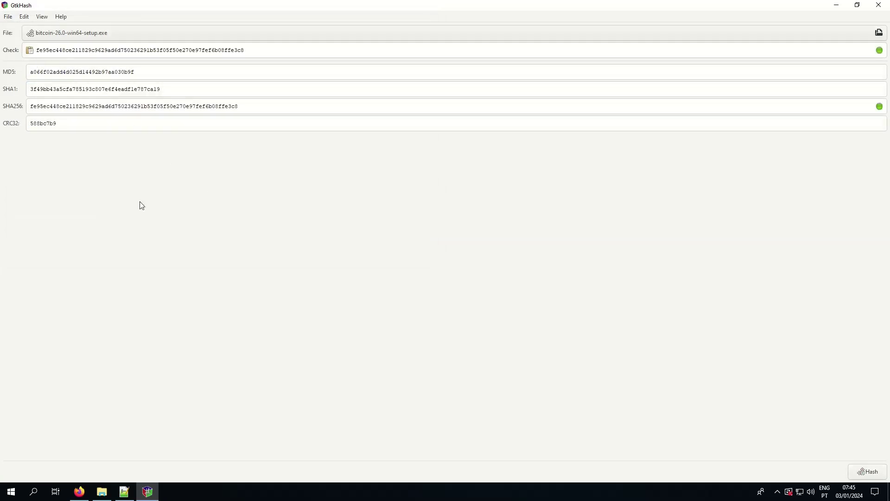
click(251, 52)
click(252, 107)
click(256, 49)
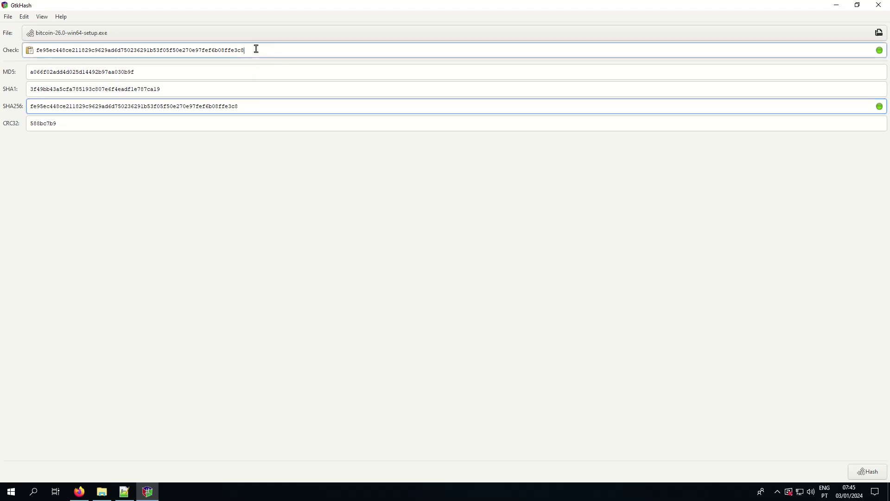
click(250, 106)
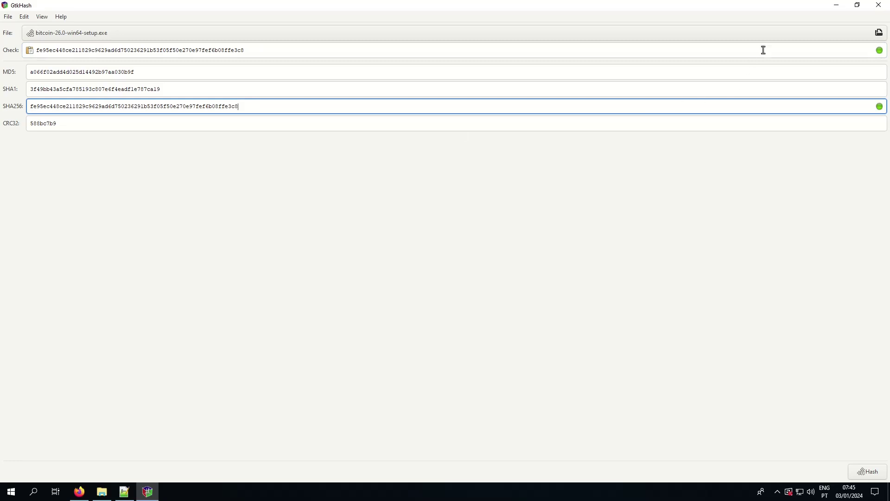
click(880, 6)
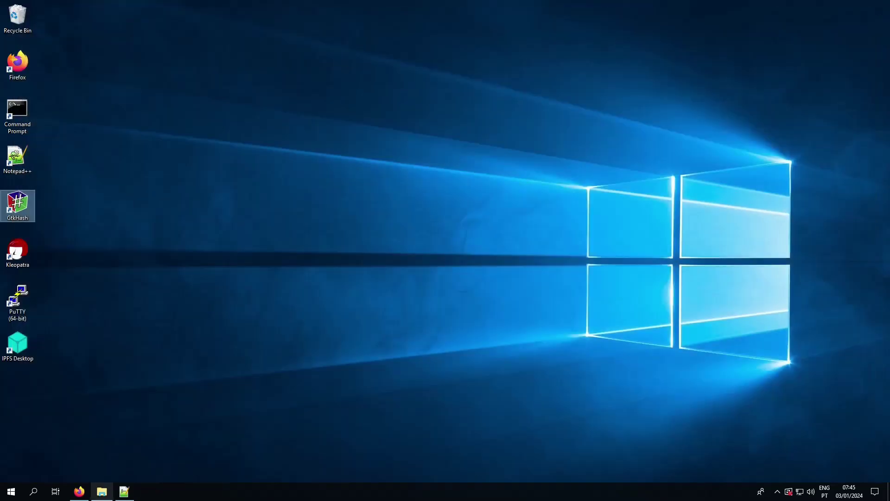
Switch to Notepad++ and close the SHA256SUMS file.
click(78, 492)
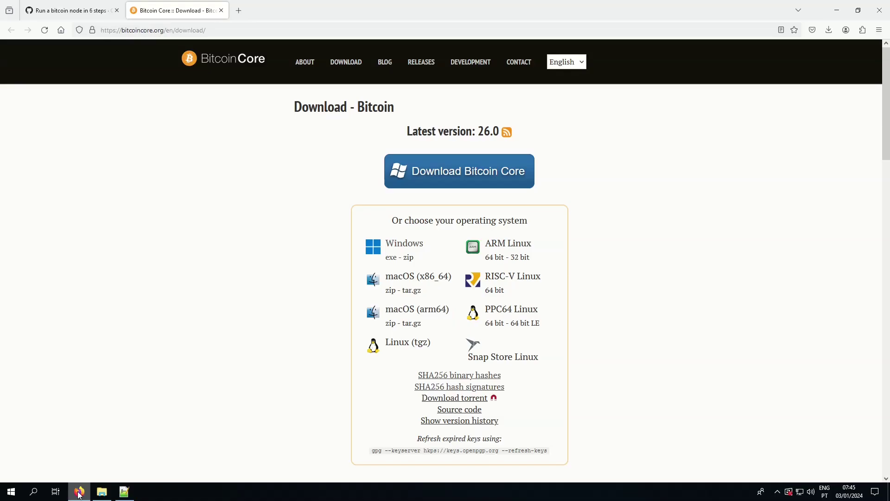
click(79, 493)
click(108, 494)
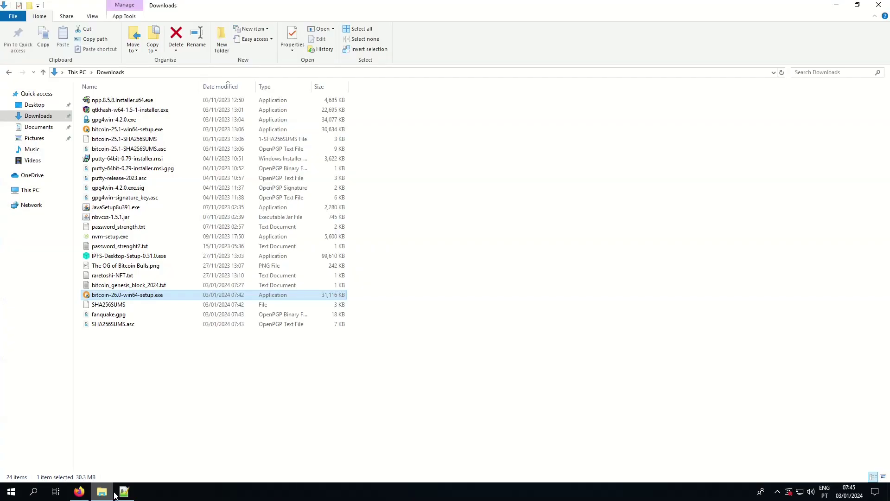
click(102, 493)
click(124, 494)
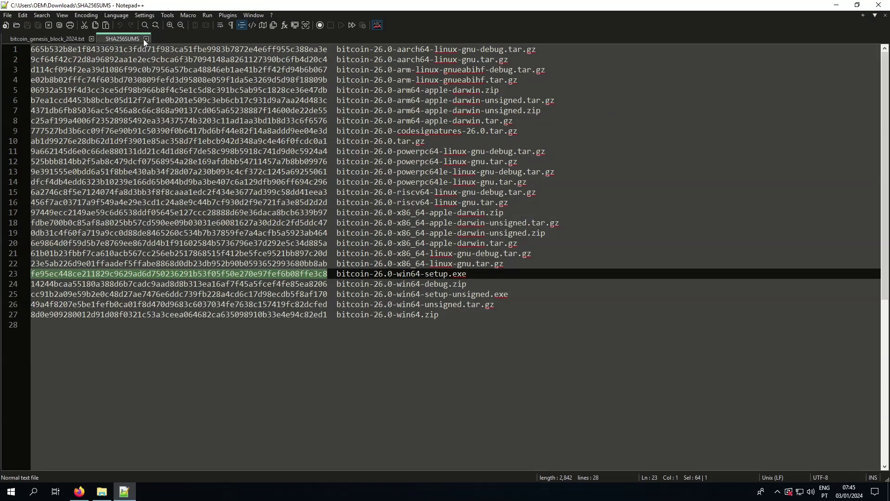
click(145, 38)
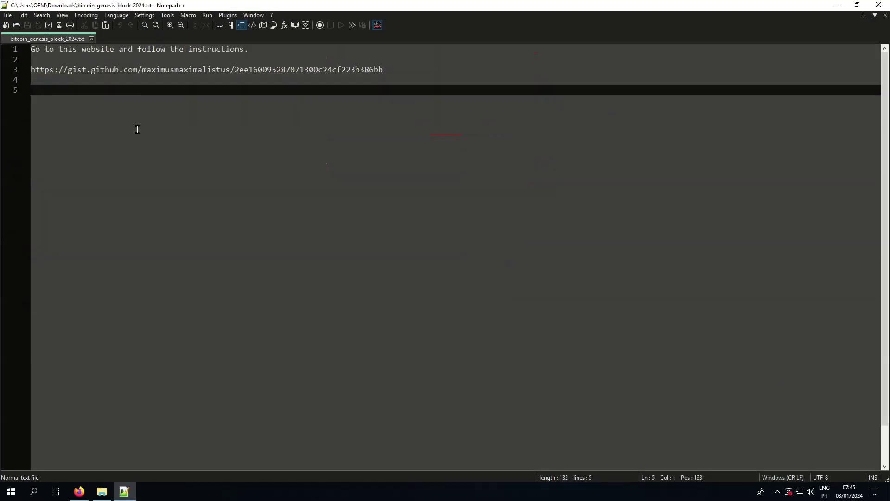
Add the line "Integrity check done!!!" below the link in bitcoin_genesis_block_2024.txt, correct its spelling, and minimize Notepad++.
key(Return)
key(Return)
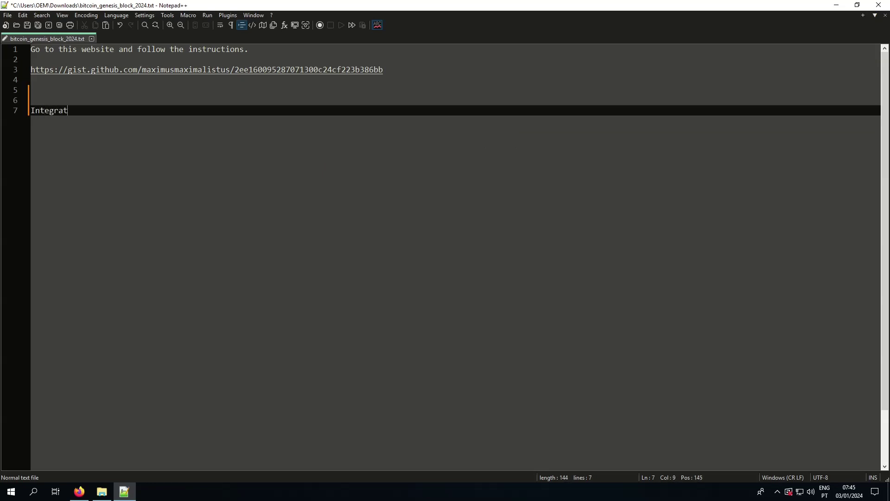
text(ntegretatu)
key(BackSpace)
key(BackSpace)
text(ity chack done!!!)
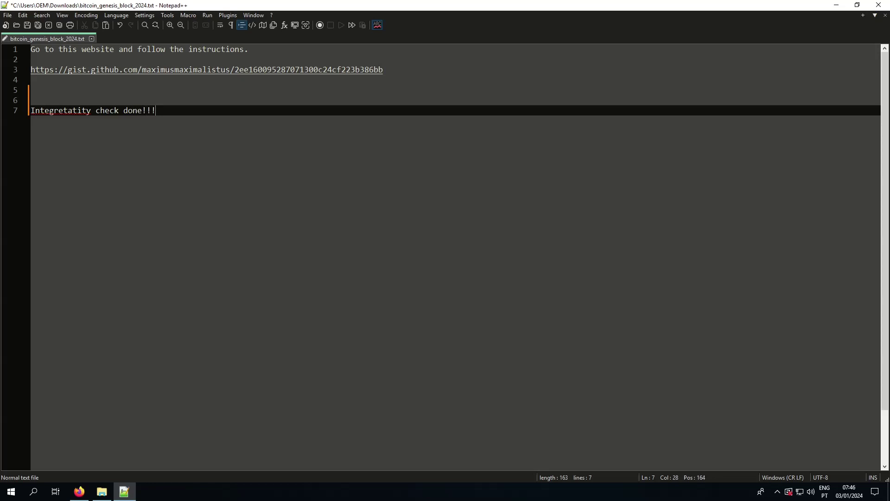
right_click(73, 110)
click(116, 116)
click(129, 498)
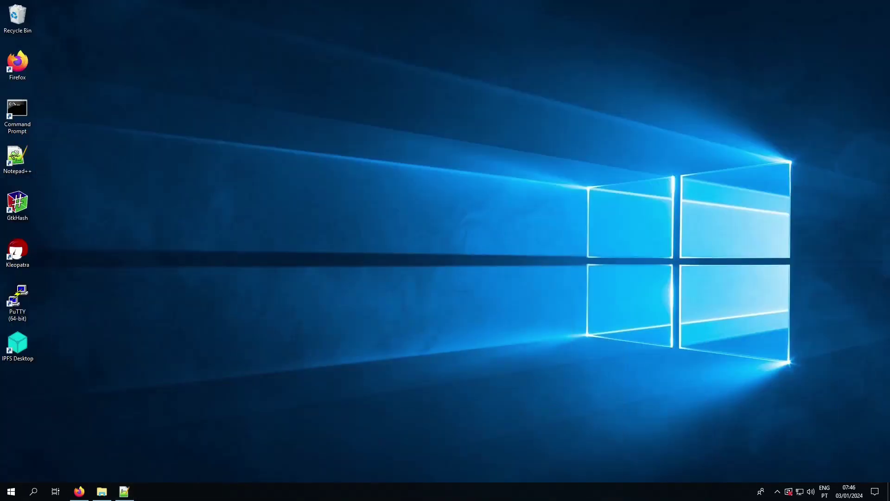
Switch to Firefox and read the Windows verification instructions on the Bitcoin Core download page, especially the part on loading developers' public keys.
mouse_move(78, 495)
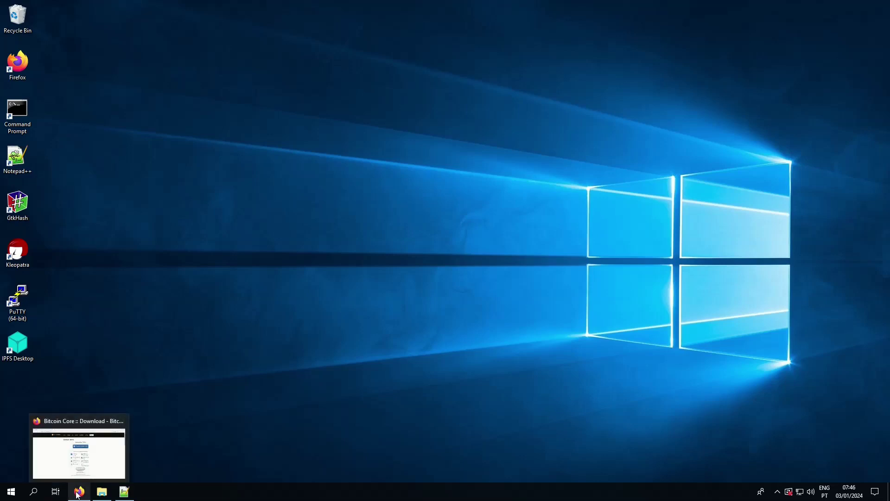
click(78, 496)
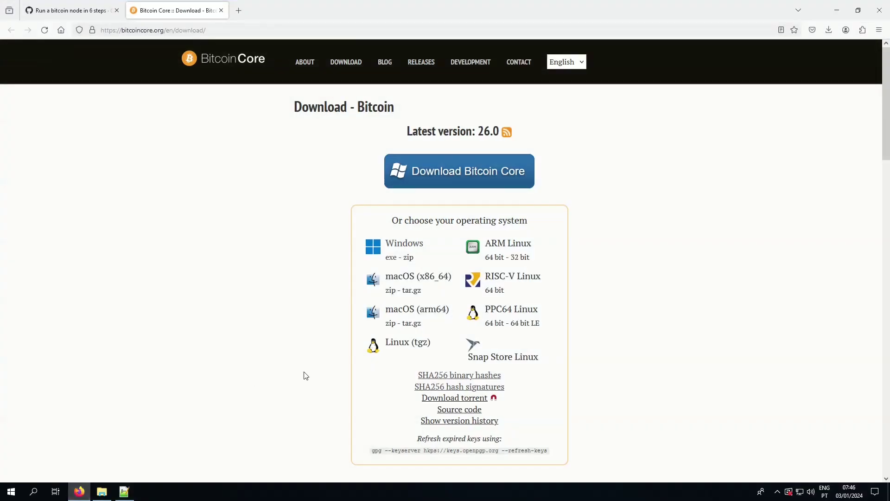
scroll(305, 372, down, 6)
scroll(306, 366, down, 6)
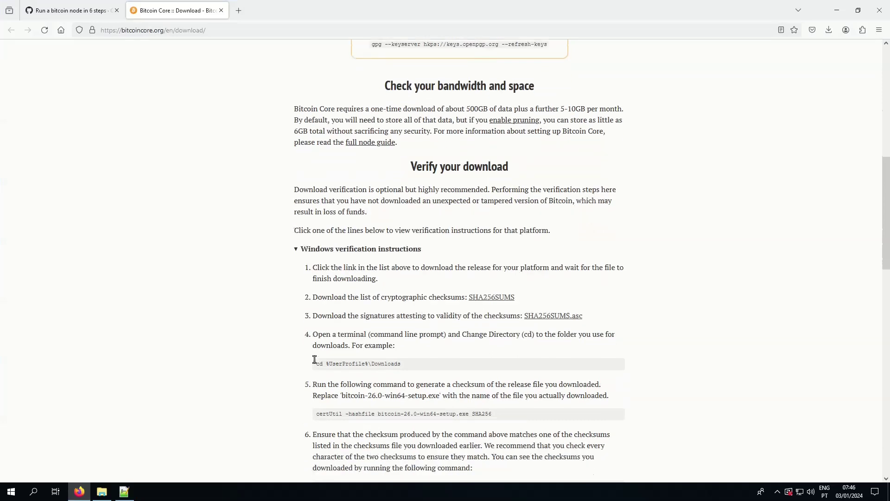
scroll(449, 317, down, 5)
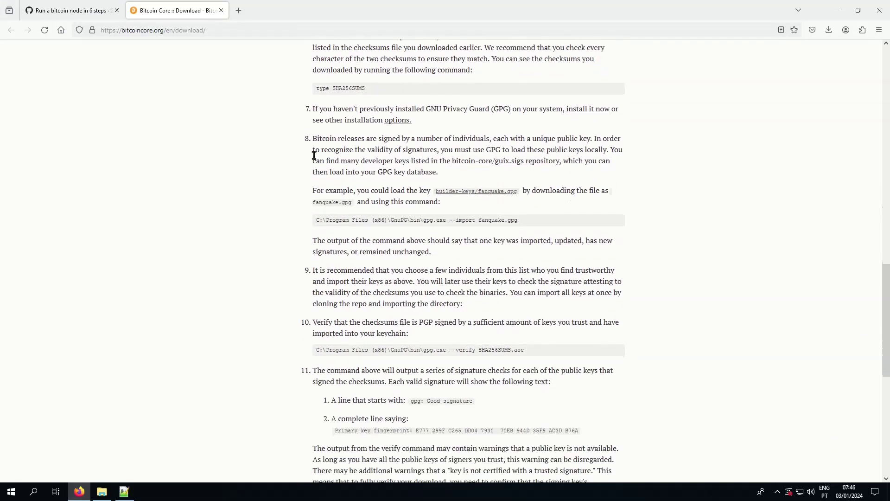
drag(309, 138, 430, 175)
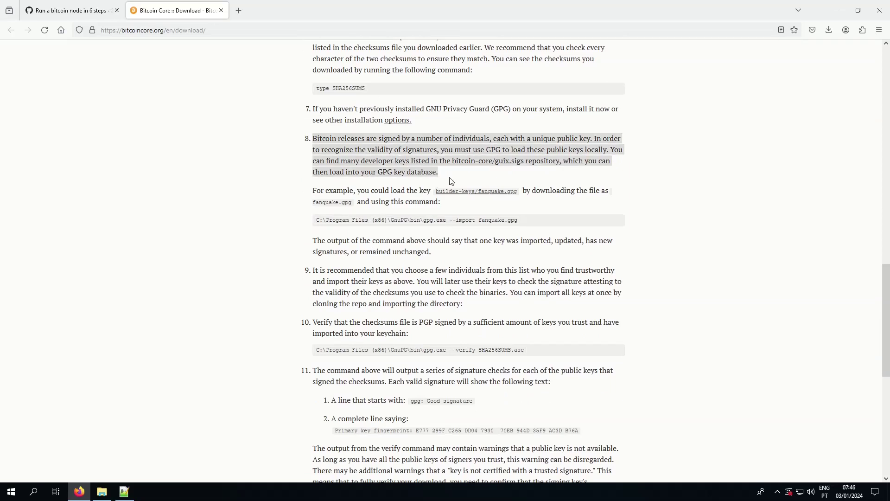
click(472, 218)
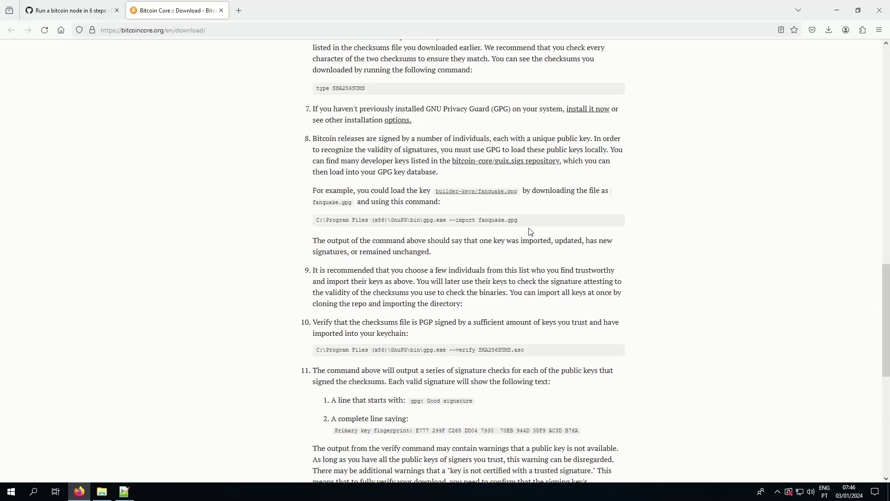
click(81, 494)
Launch Kleopatra from the desktop and import the fanquake.gpg certificate from the Downloads folder.
double_click(19, 253)
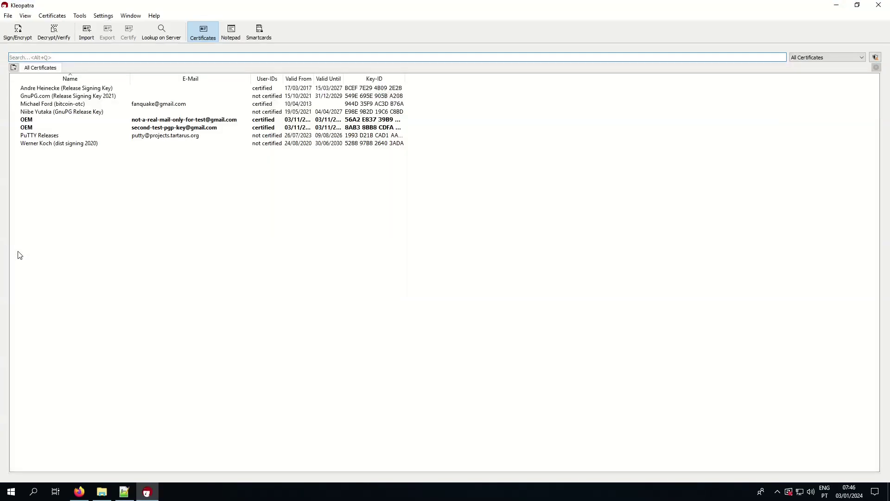
click(92, 34)
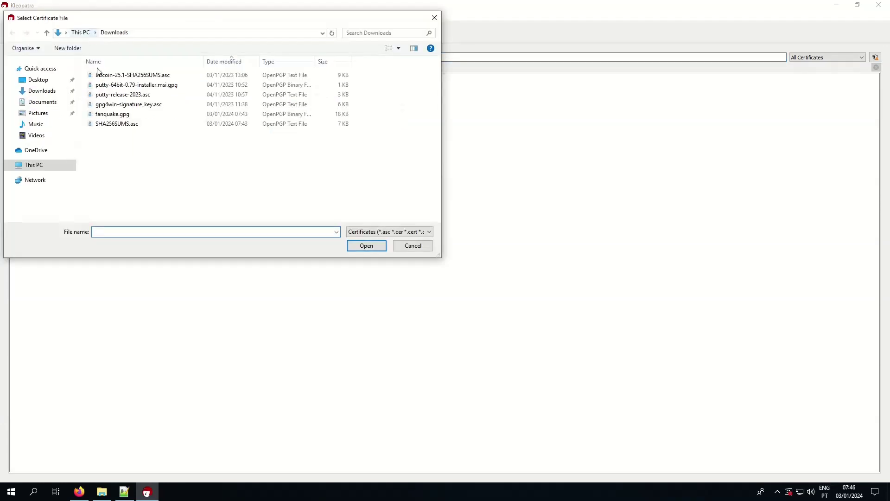
click(113, 115)
click(356, 247)
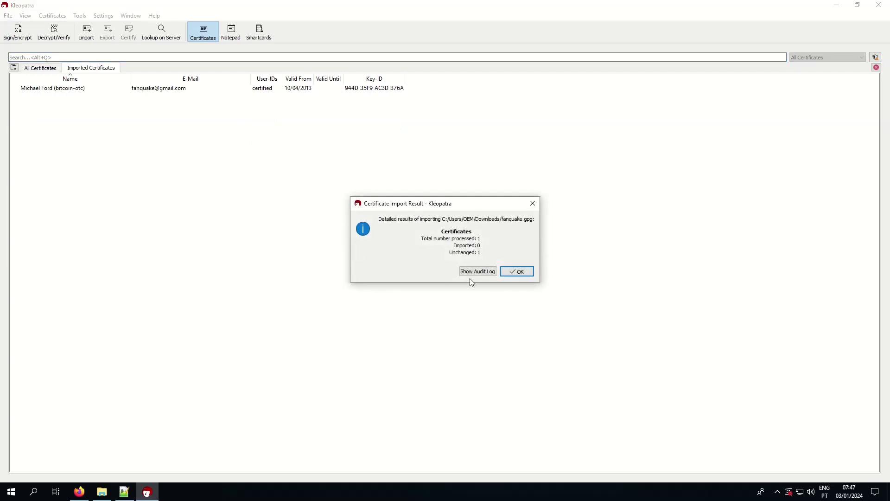
click(518, 271)
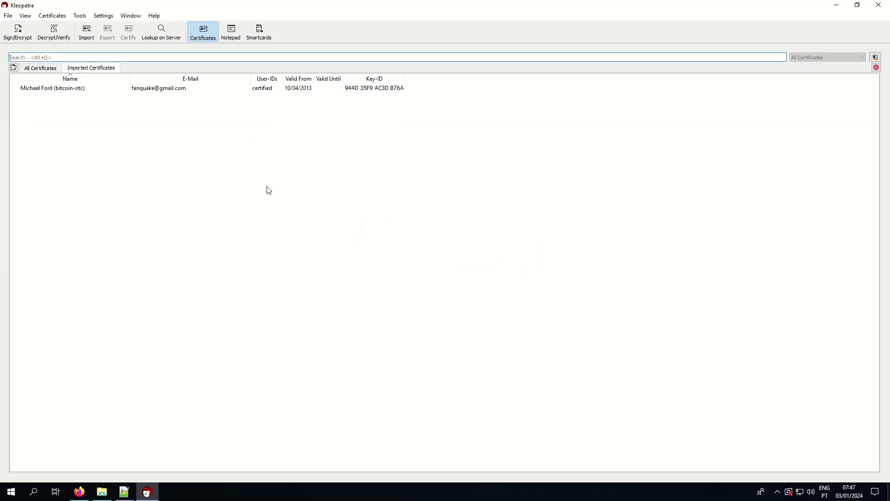
Verify SHA256SUMS.asc from the Downloads folder and review the signature results down to the one made with the imported certificate.
click(55, 36)
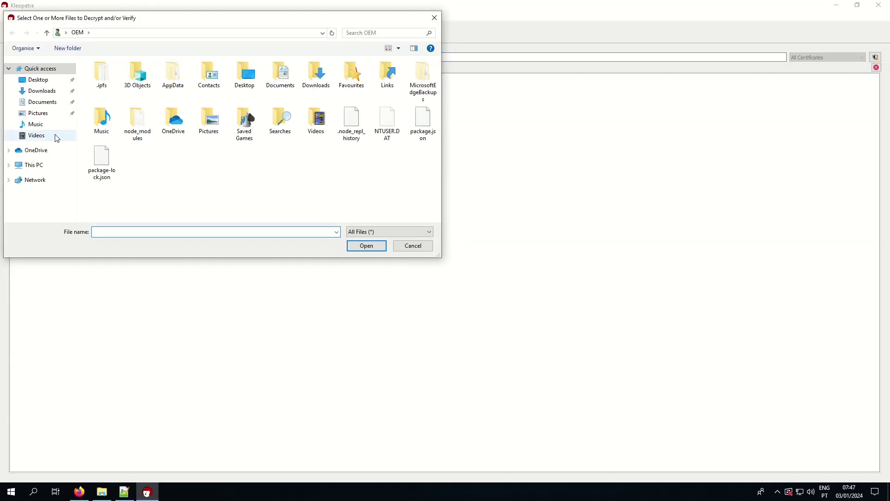
click(49, 92)
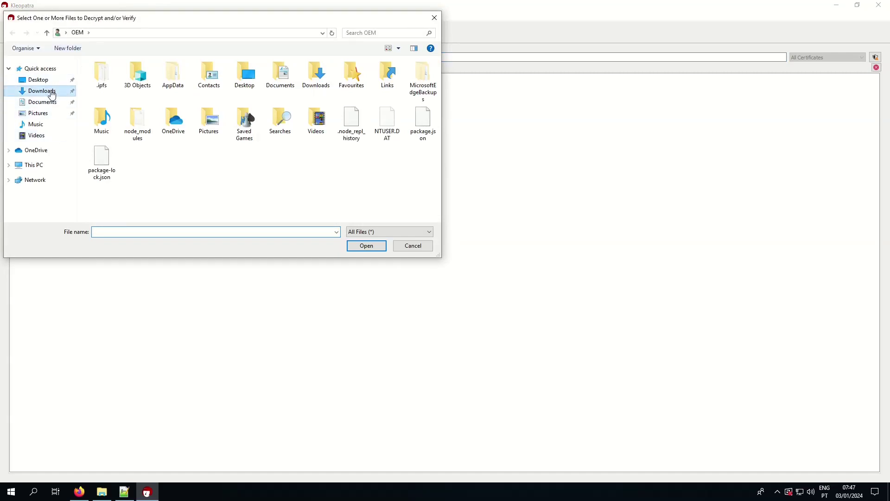
scroll(224, 156, down, 3)
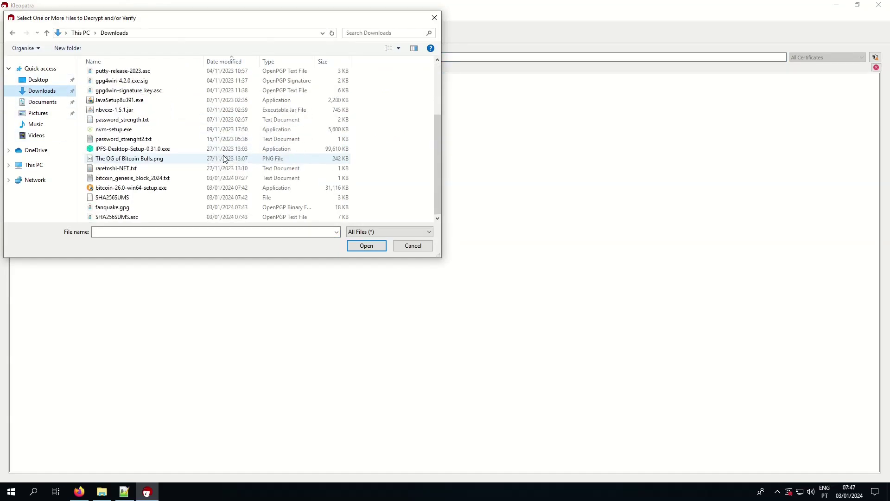
click(146, 216)
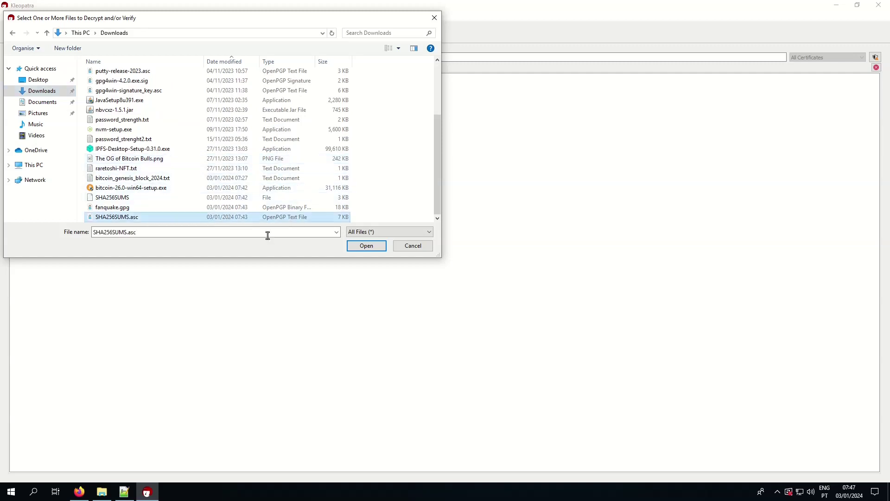
click(361, 248)
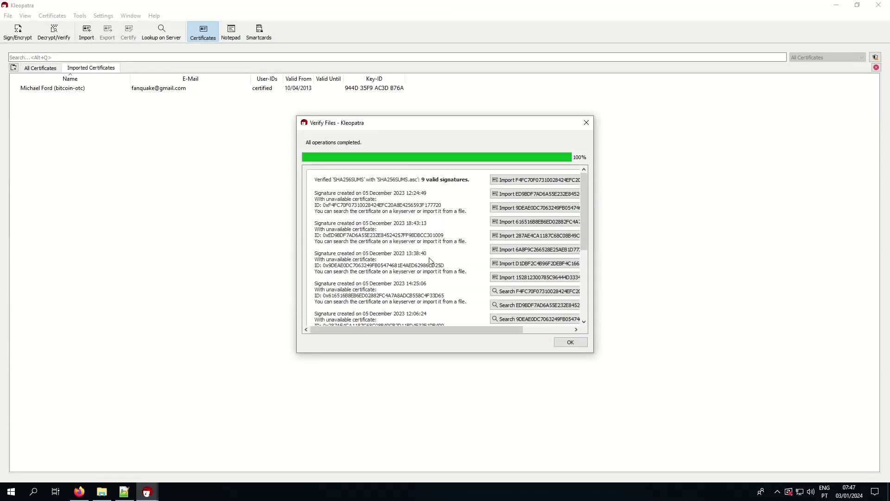
scroll(430, 257, down, 5)
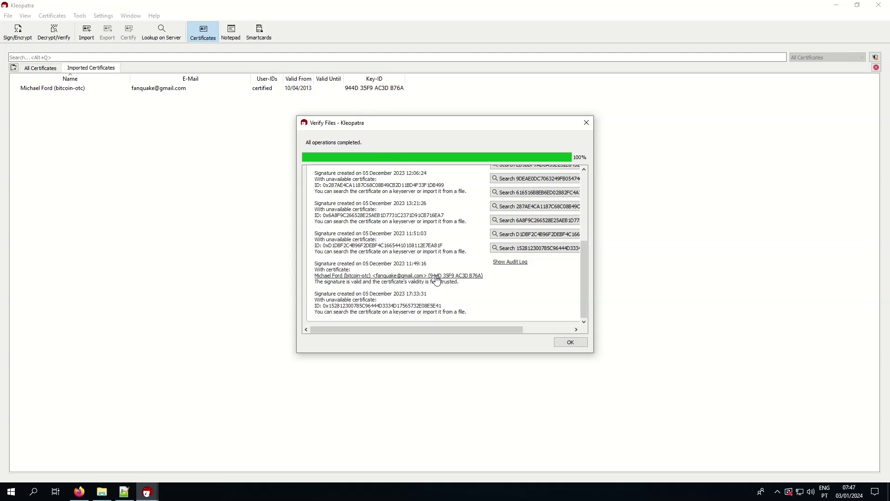
click(571, 342)
Quit Kleopatra completely rather than only closing its window.
click(8, 15)
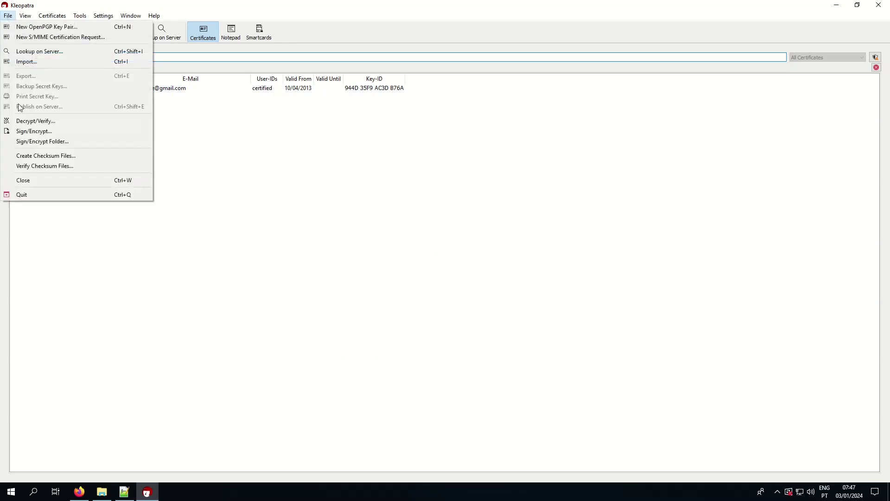
click(21, 194)
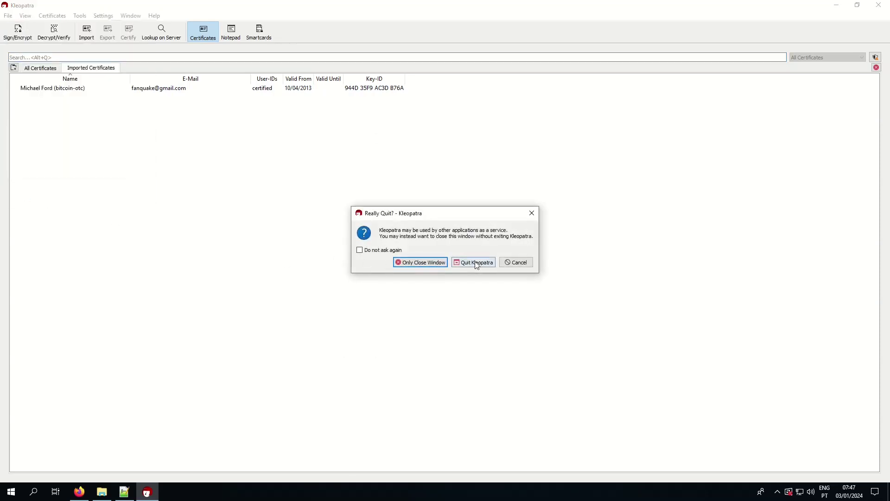
click(476, 263)
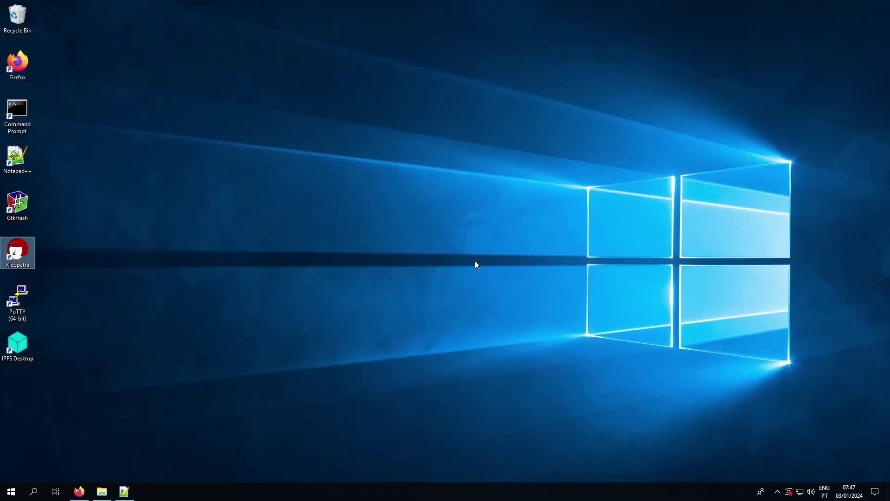
Switch to Notepad++, add the spell-corrected line "Authenticity check done!!!" below the integrity note, save the file, and minimize the window.
click(124, 491)
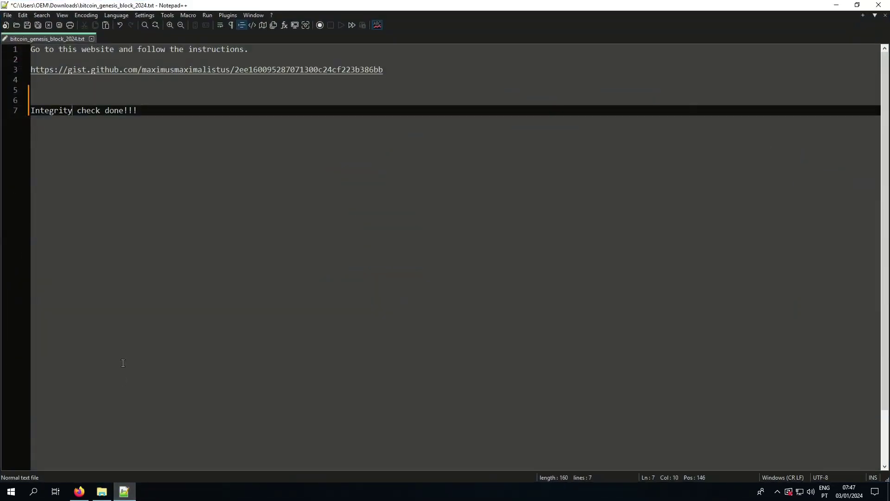
key(Return)
key(Return)
key(Return)
text(Autenticity check done,)
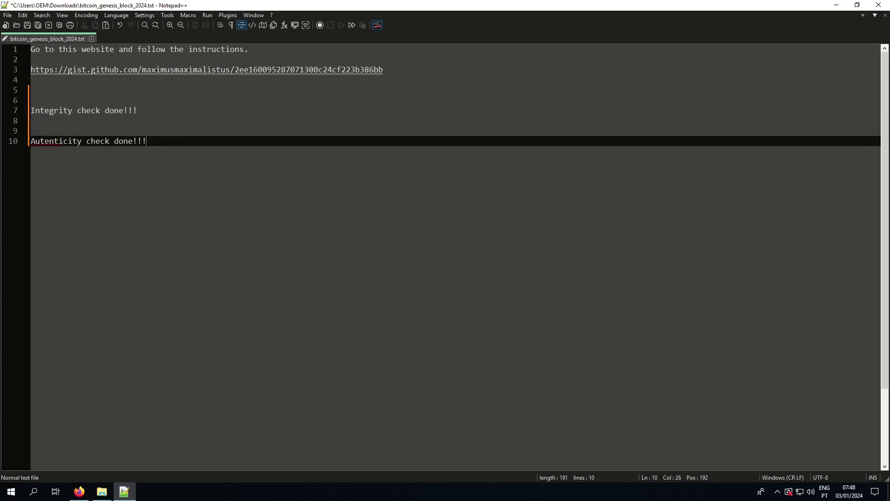
right_click(51, 139)
click(70, 143)
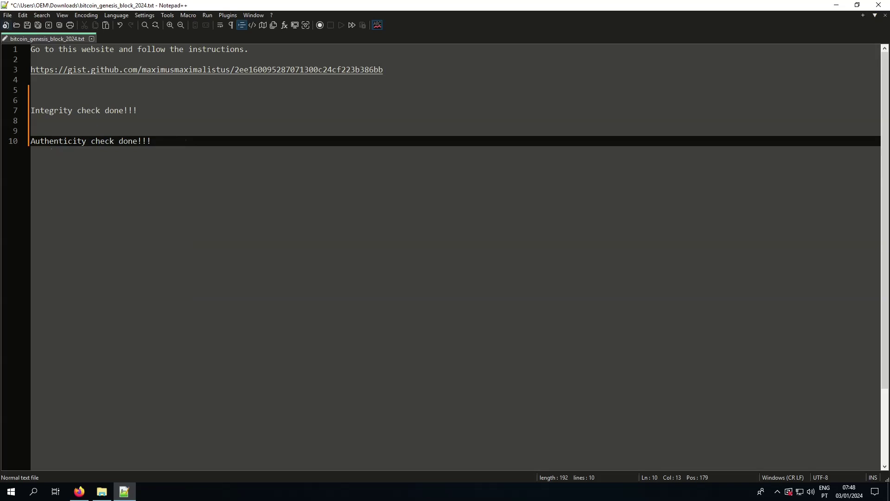
key(ctrl+s)
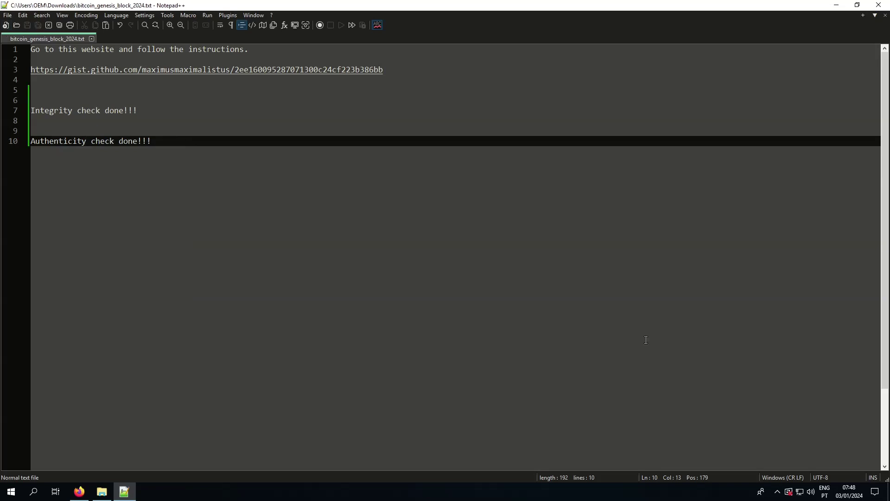
click(842, 5)
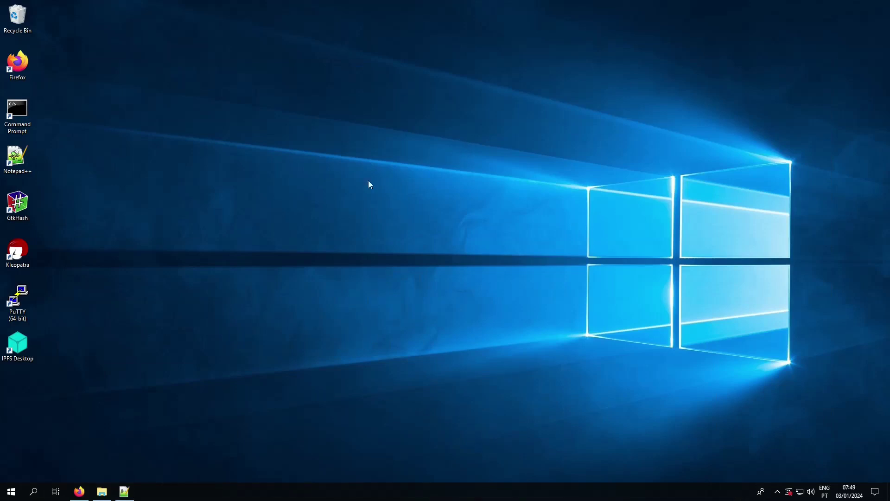
Run bitcoin-26.0-win64-setup.exe from the Downloads folder, allow it to make changes, and install Bitcoin Core with the default options.
click(99, 496)
double_click(150, 298)
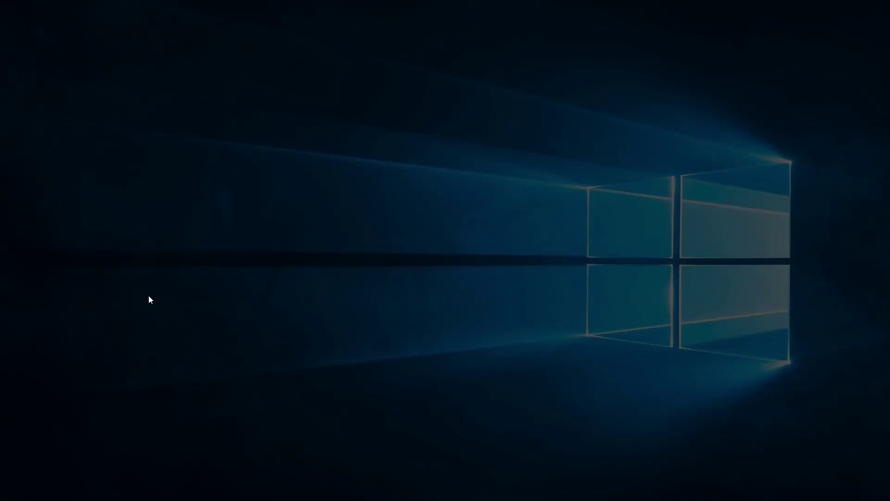
click(398, 309)
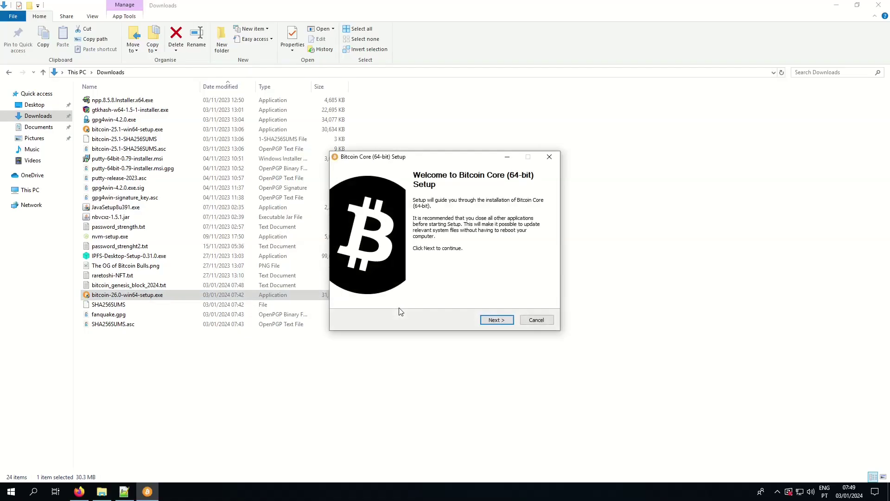
click(499, 320)
click(497, 321)
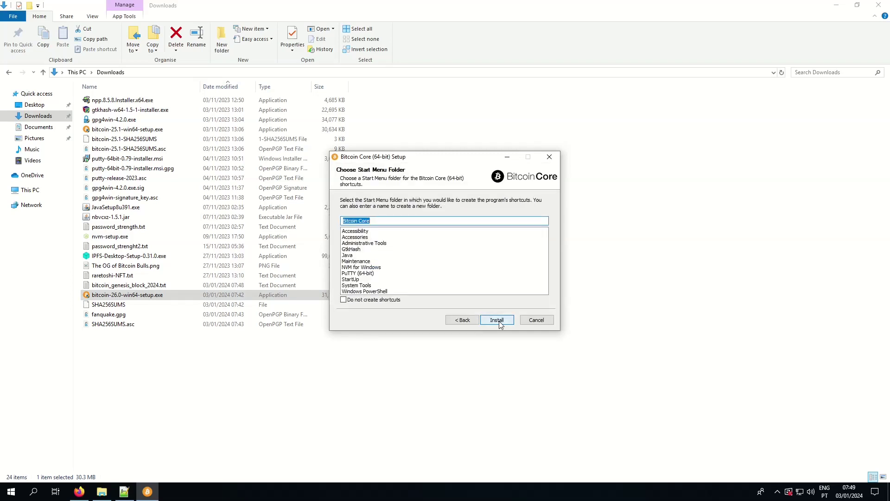
click(497, 320)
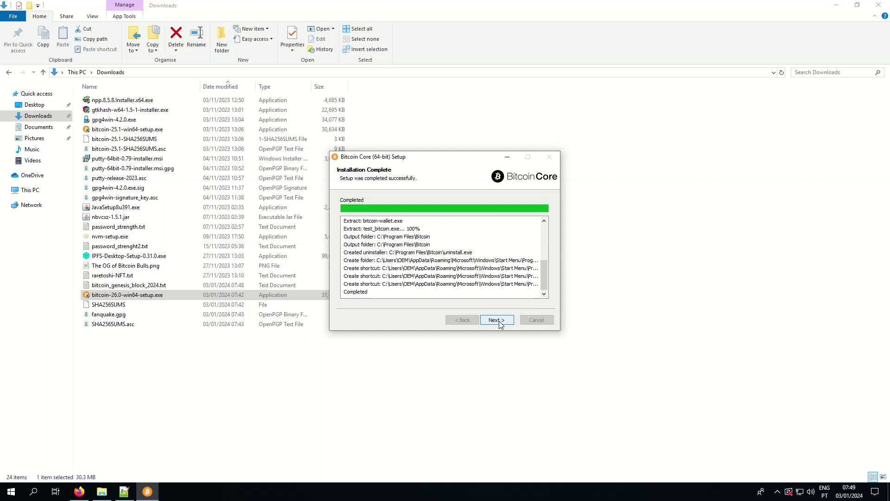
Finish the Bitcoin Core setup without launching the program, and minimize the Downloads window.
click(500, 321)
click(416, 234)
click(495, 320)
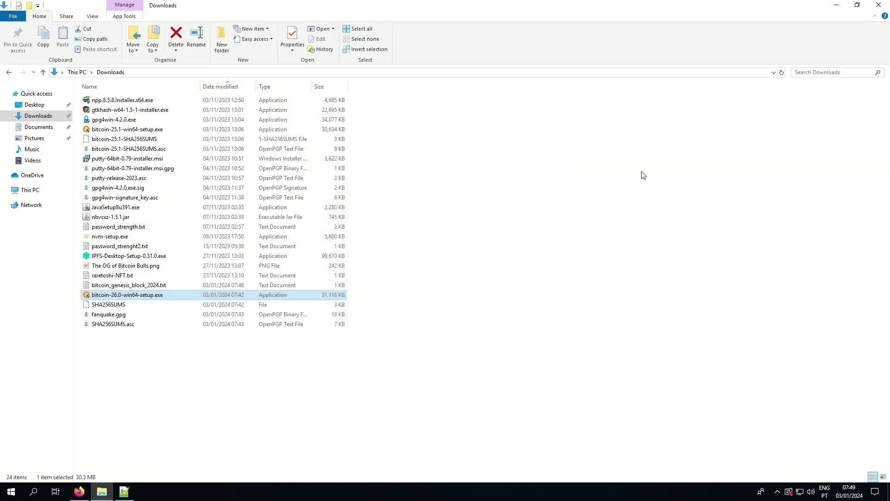
click(834, 5)
Switch to Firefox, close the Bitcoin Core download page, and review the guide's first instruction about installing the node software without running it.
click(81, 494)
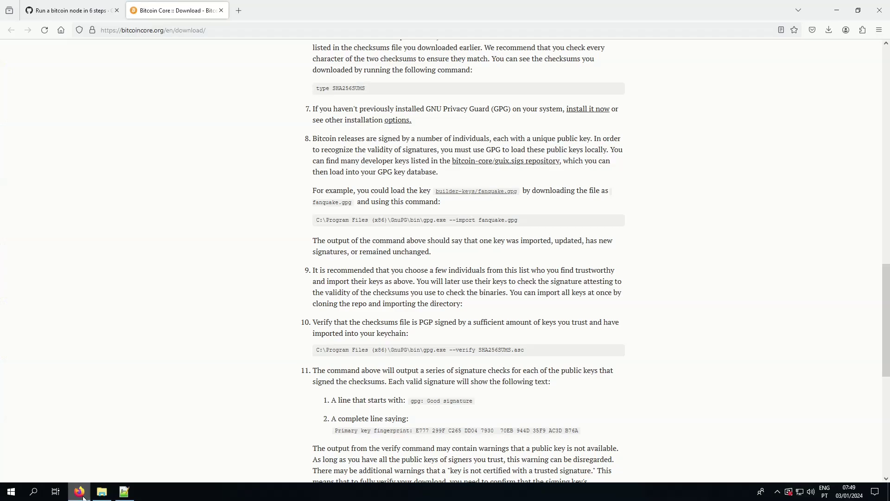
click(221, 10)
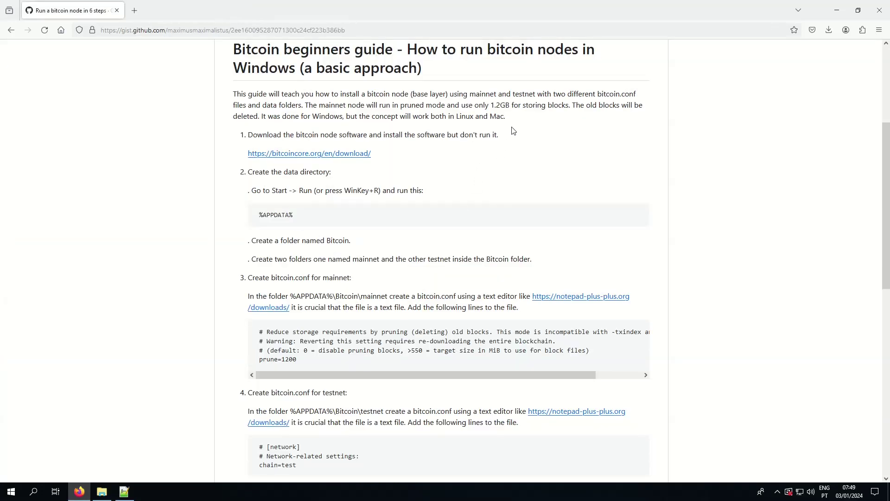
drag(503, 135, 268, 135)
drag(249, 134, 498, 133)
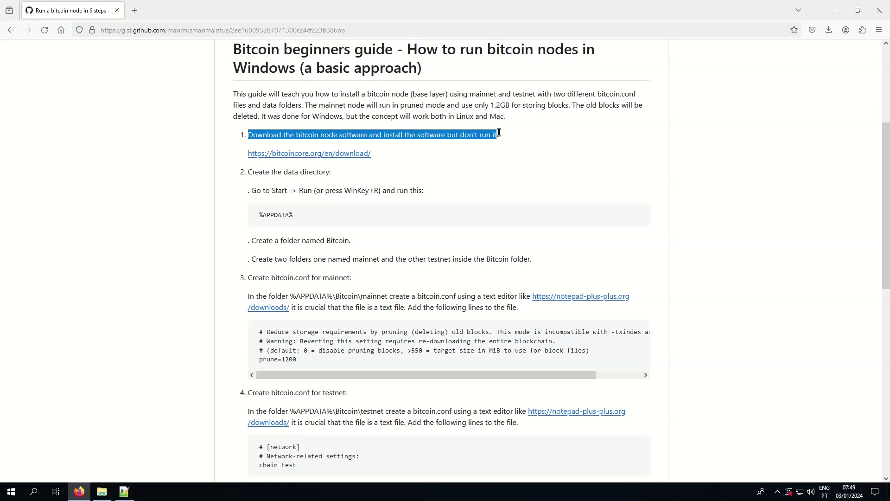
click(339, 221)
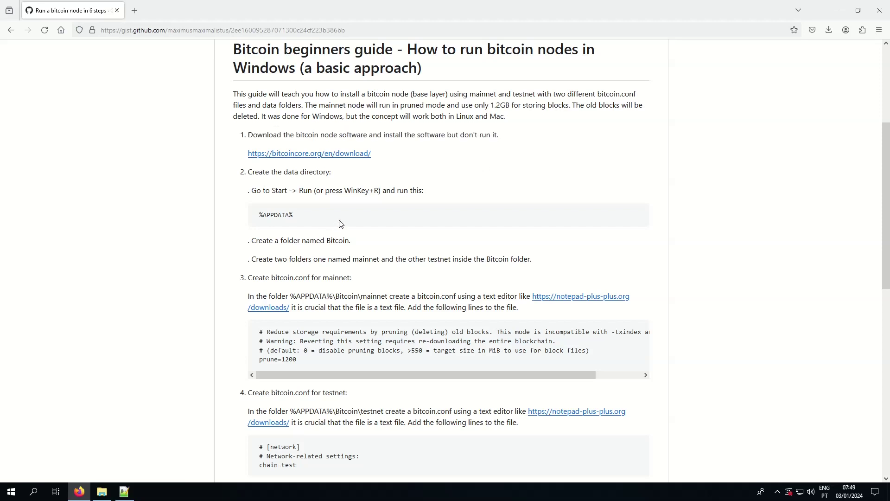
Find and open the %APPDATA% folder through the Windows search.
click(35, 491)
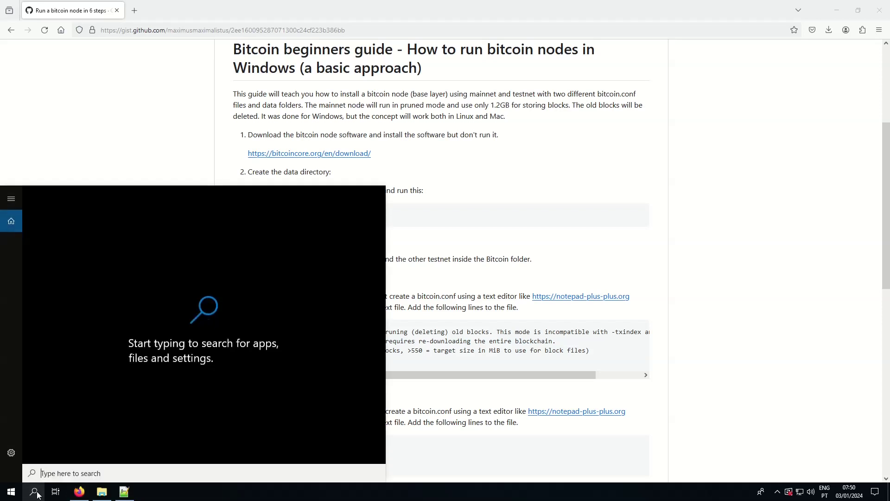
text(%APPDATA%)
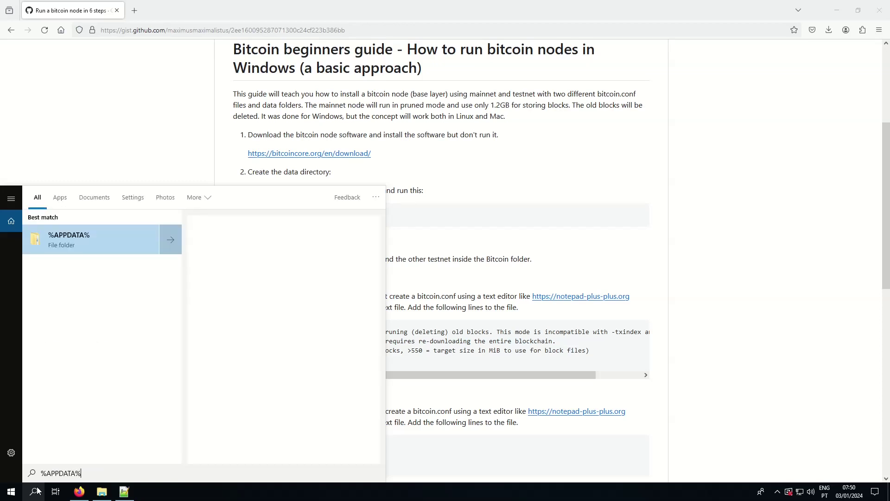
click(73, 234)
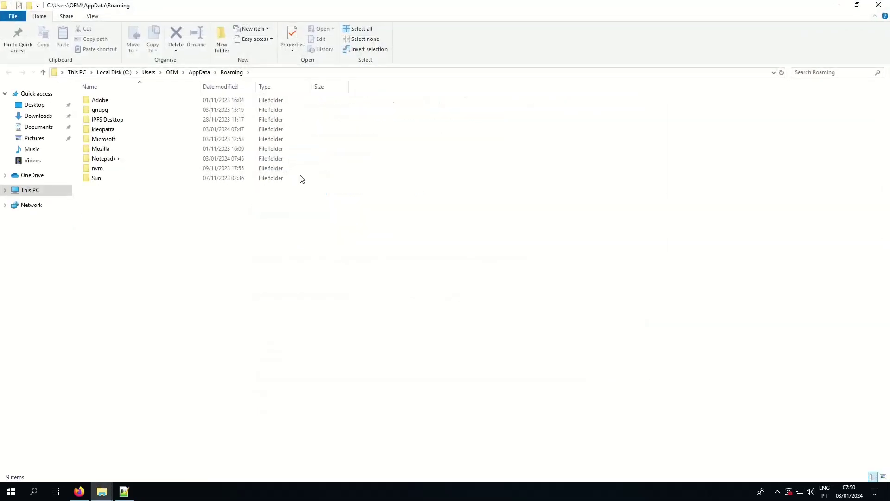
Copy the folder name "Bitcoin" from the guide's mainnet path in Firefox and return to the Roaming folder window.
click(836, 5)
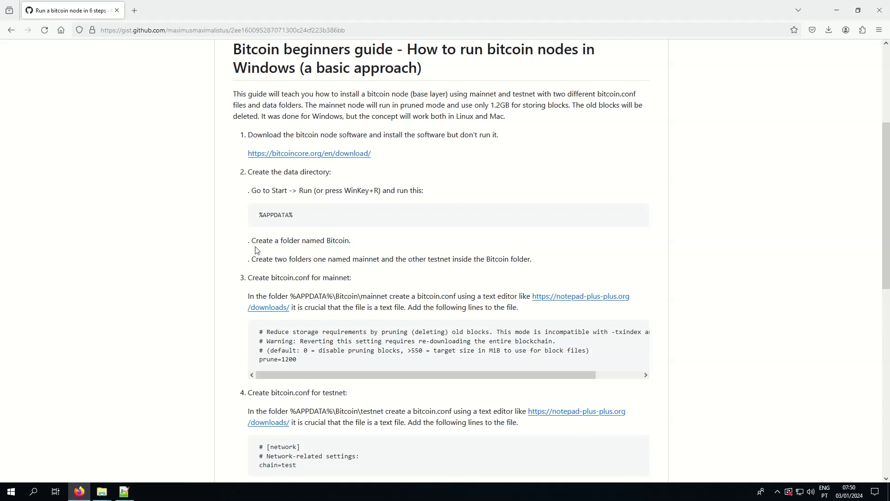
drag(351, 241, 232, 238)
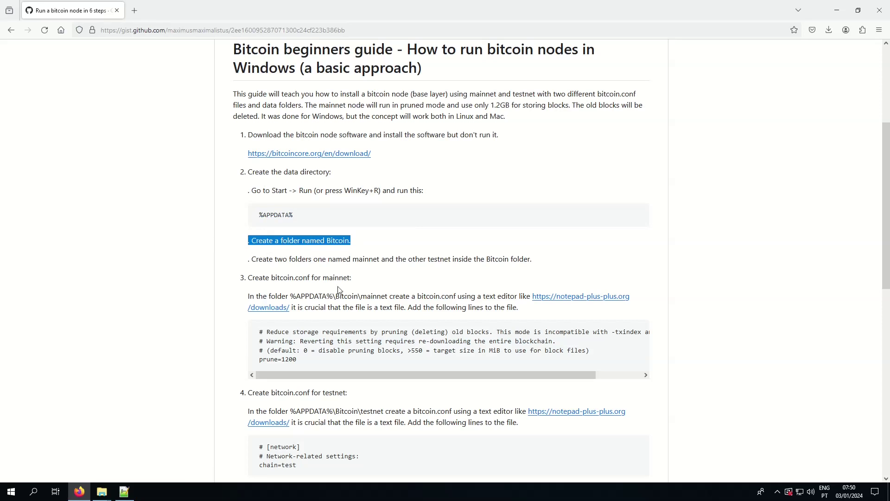
drag(337, 297, 393, 299)
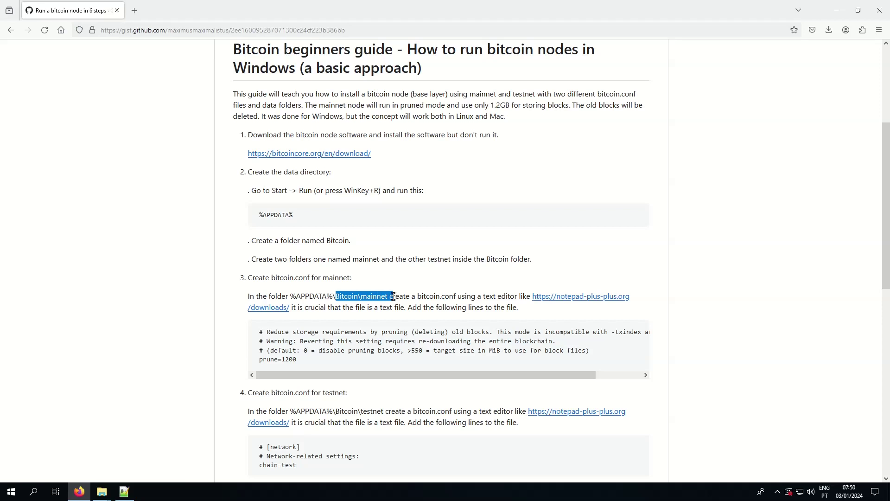
click(363, 296)
drag(358, 296, 337, 296)
right_click(337, 296)
click(385, 305)
click(125, 492)
click(127, 495)
mouse_move(102, 492)
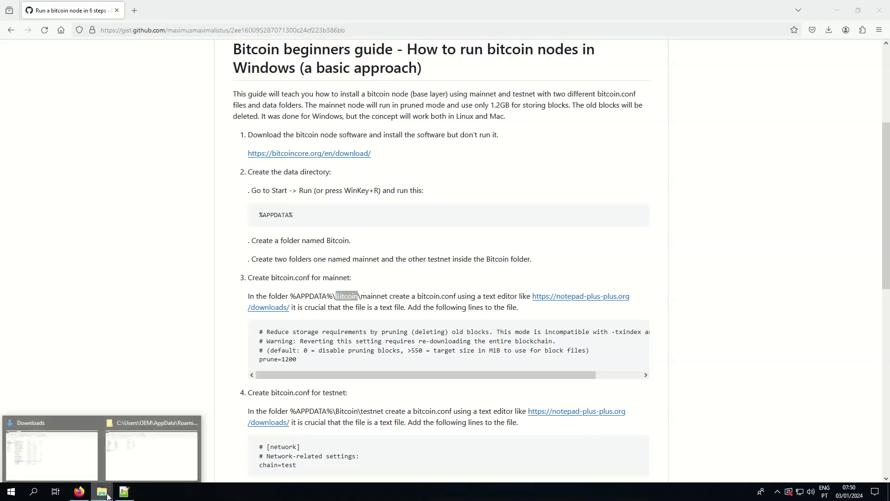
click(139, 478)
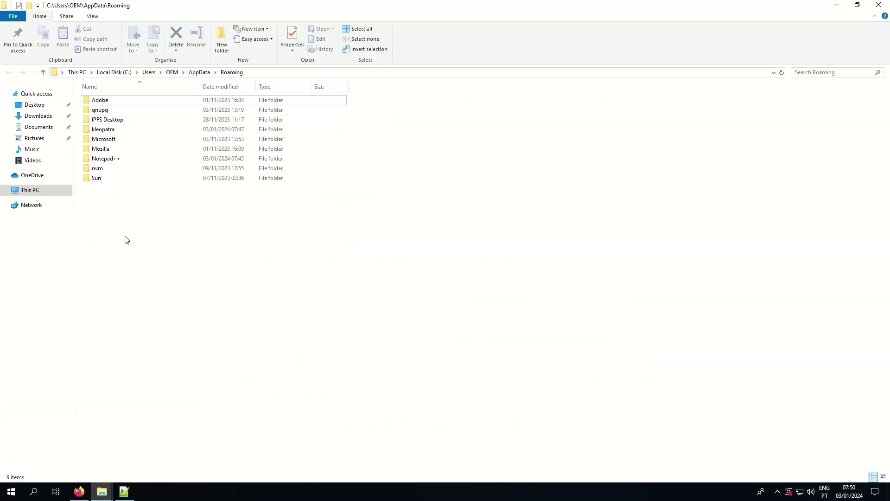
right_click(125, 221)
click(86, 267)
right_click(198, 241)
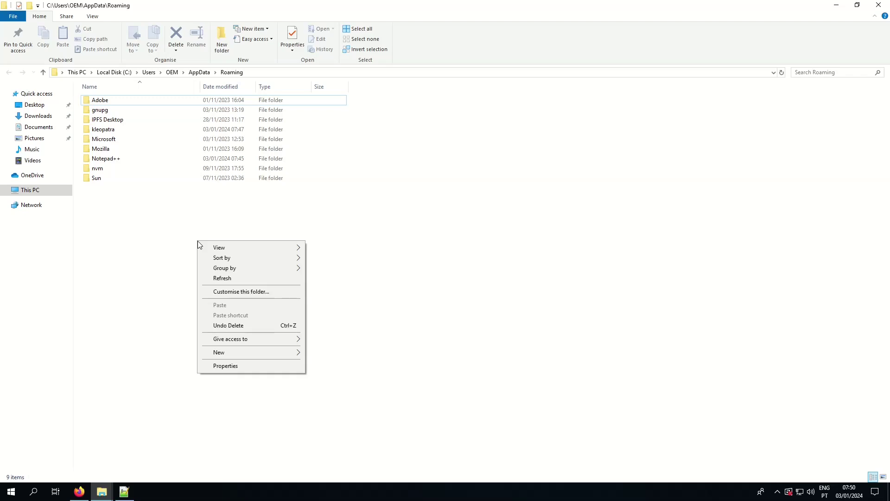
click(145, 257)
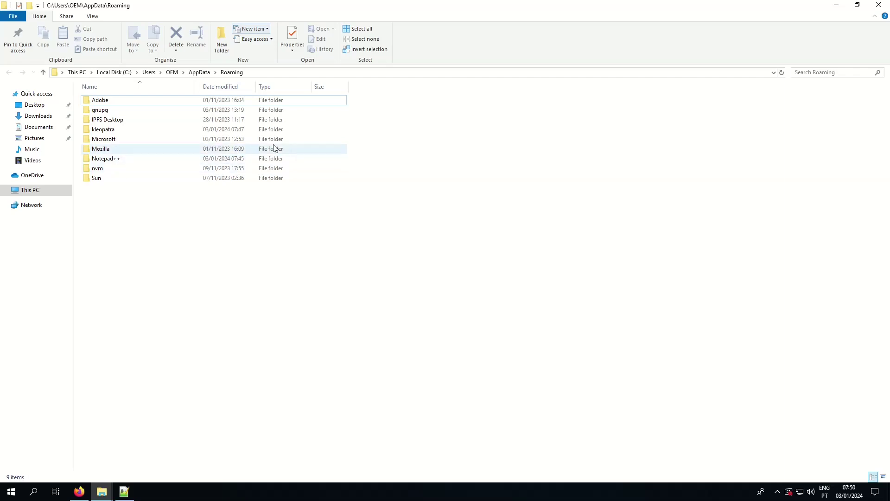
Create a folder named Bitcoin in the Roaming folder.
right_click(130, 211)
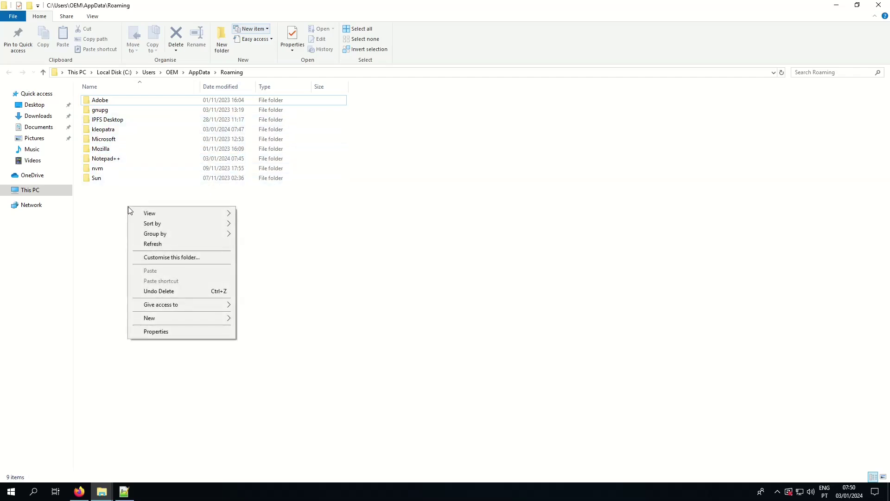
mouse_move(186, 318)
click(258, 318)
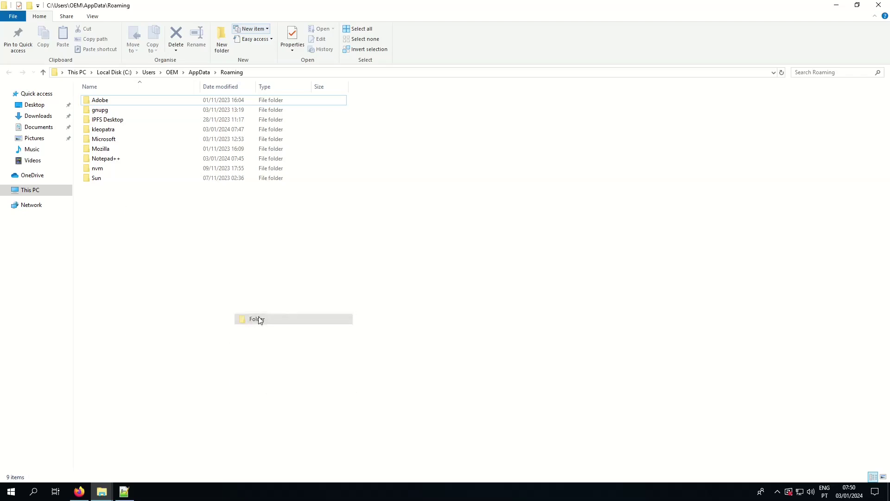
text(Bitcoin)
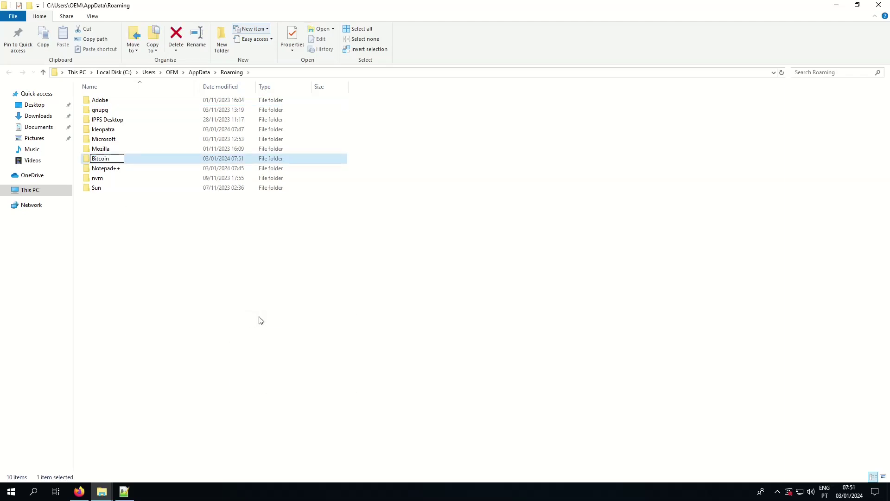
key(Return)
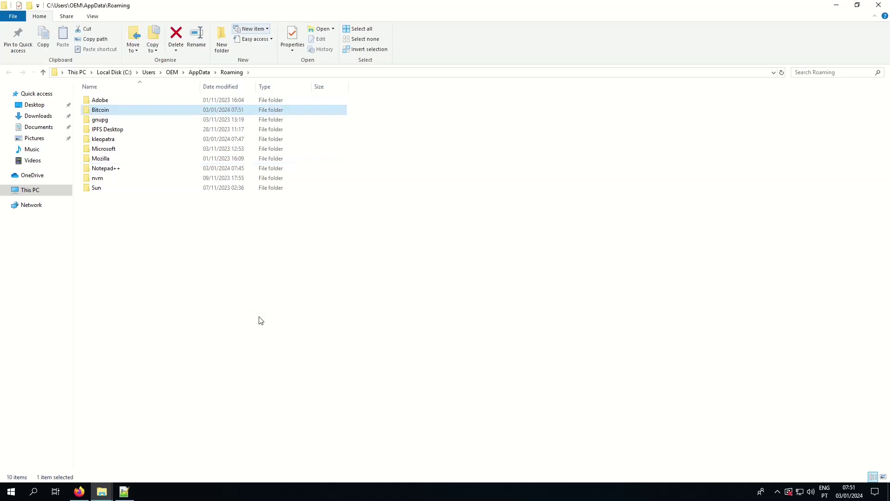
Open the Bitcoin folder, then switch to the guide in Firefox and copy the word "mainnet" from the step 3 heading.
double_click(115, 111)
click(80, 492)
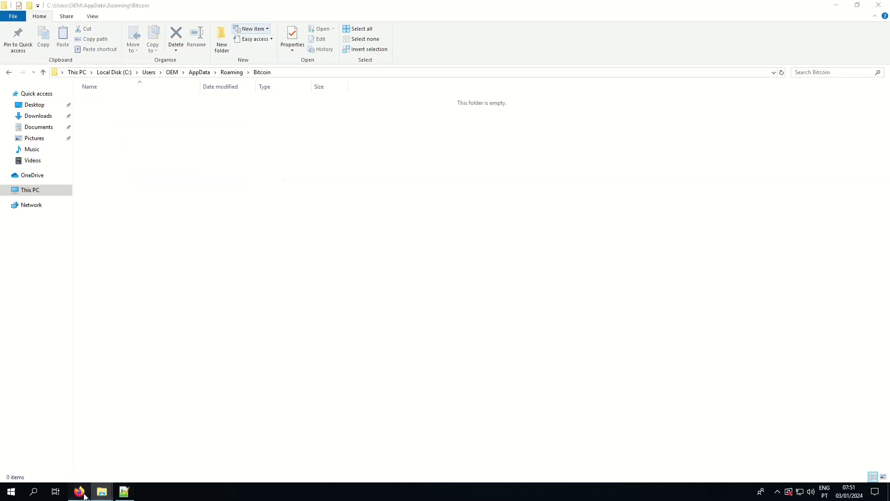
click(390, 296)
drag(350, 277, 323, 277)
right_click(324, 278)
click(366, 286)
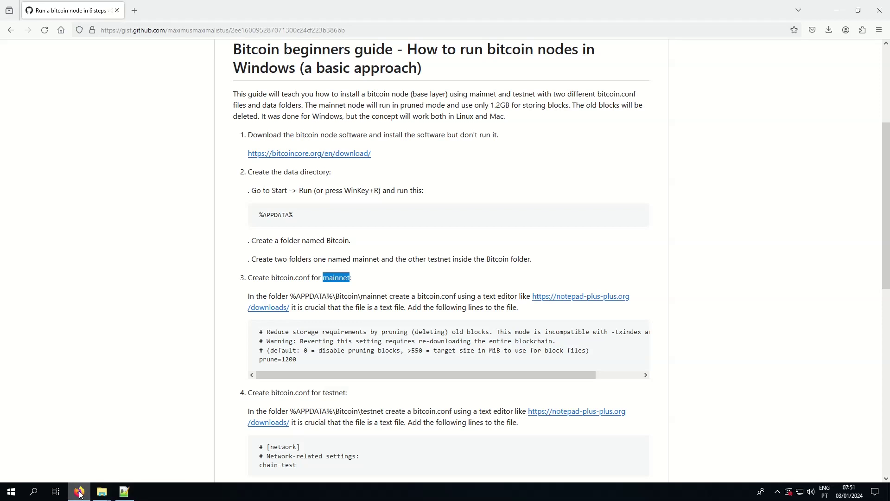
Return to the Bitcoin folder window and create a folder in it with the copied name mainnet.
mouse_move(79, 494)
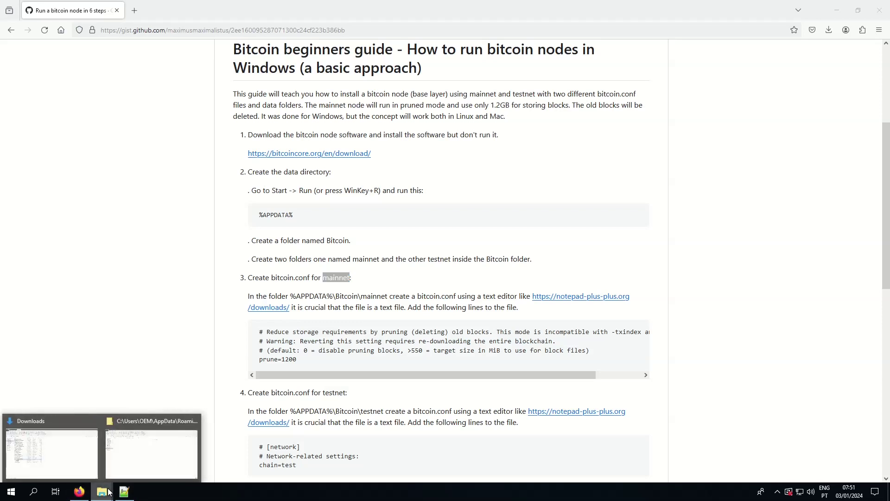
click(151, 454)
right_click(154, 163)
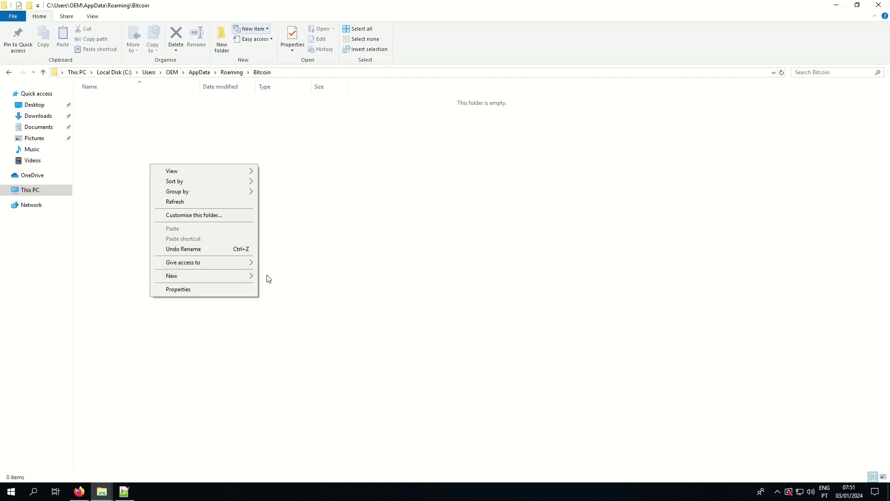
click(270, 278)
key(ctrl+v)
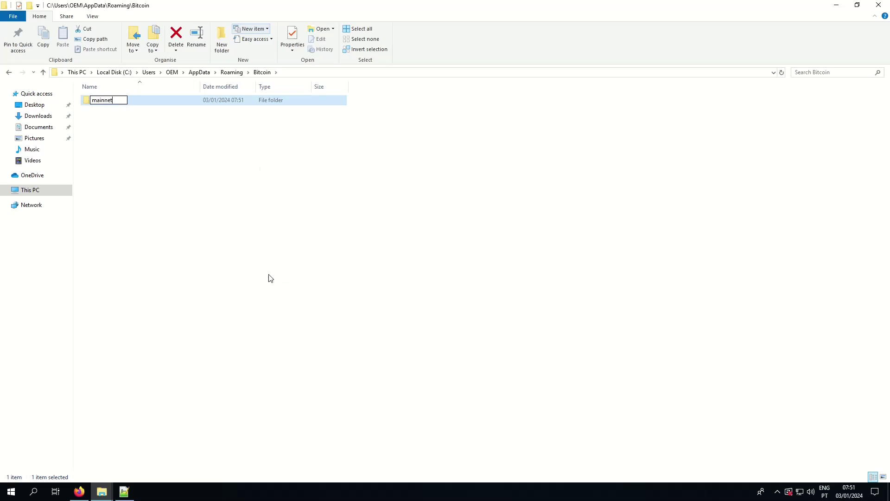
key(Return)
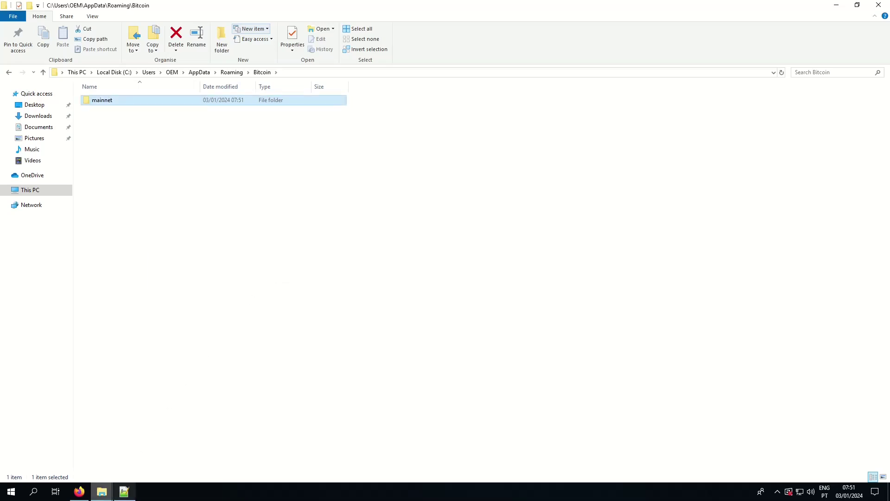
Switch to the guide in Firefox and copy the word "testnet" from the step 4 heading.
click(87, 497)
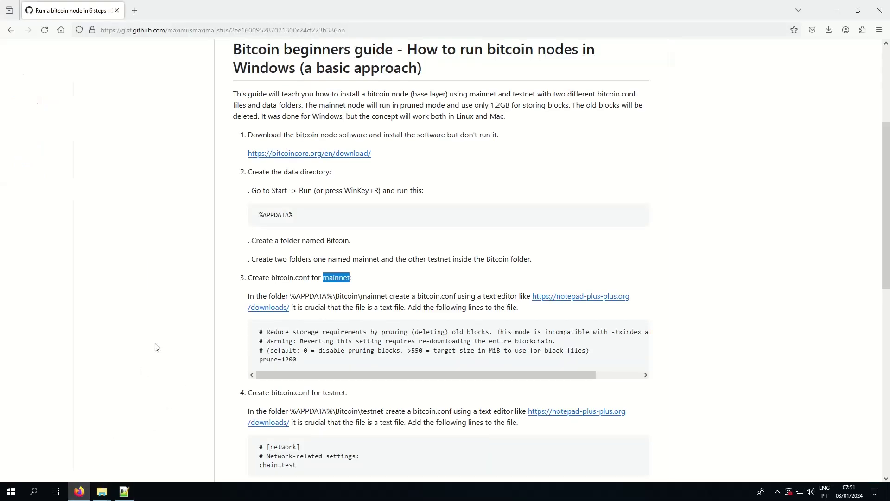
drag(343, 392, 321, 392)
right_click(328, 392)
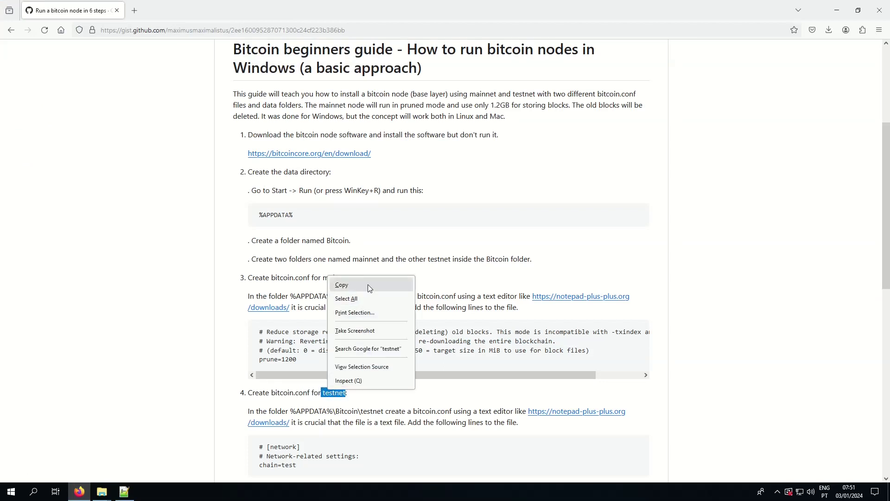
click(368, 285)
Return to the Bitcoin folder window and create a second folder named testnet beside mainnet.
click(103, 494)
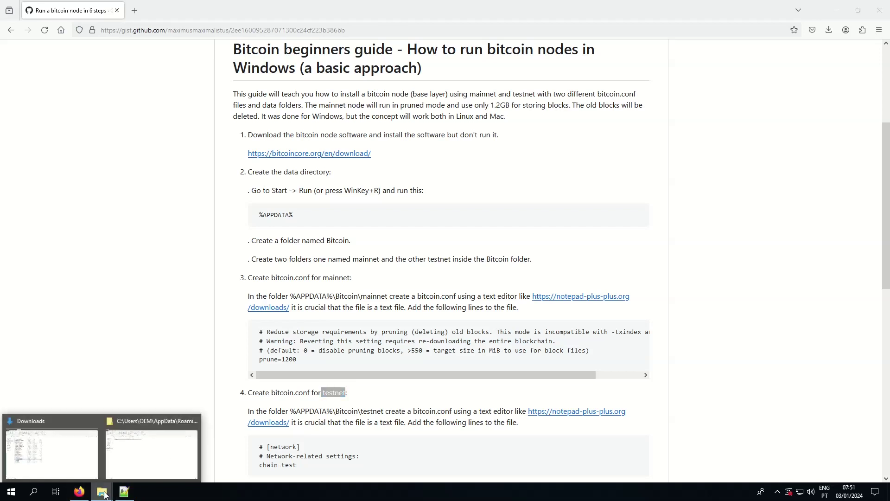
click(155, 454)
right_click(116, 154)
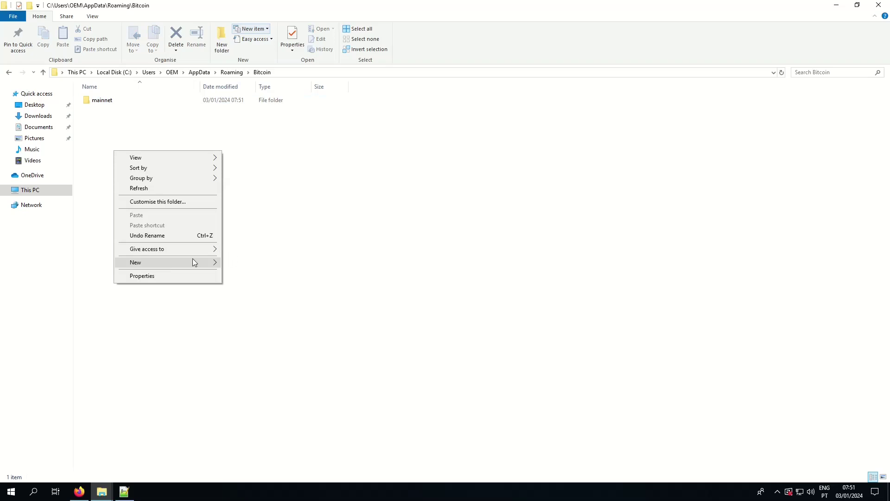
mouse_move(193, 261)
click(243, 263)
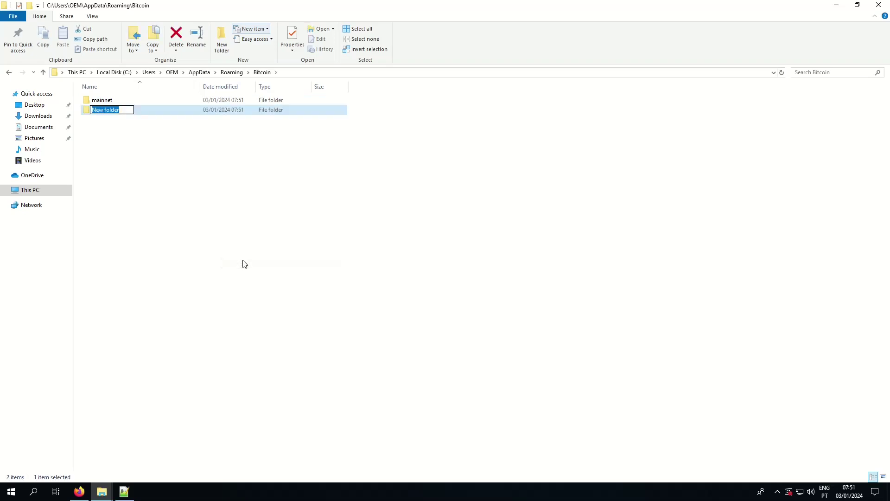
text(testnet)
key(Return)
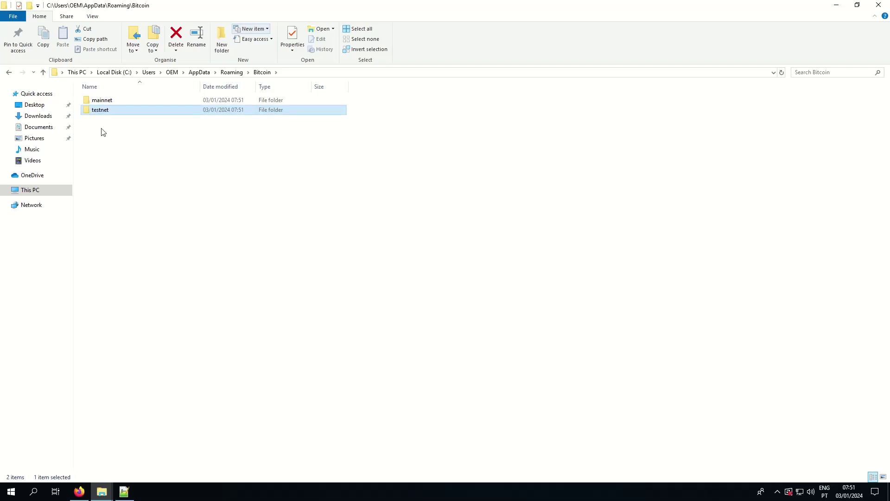
Check the exact names of the testnet and mainnet folders in rename mode, cancelling each time without changing them.
right_click(107, 112)
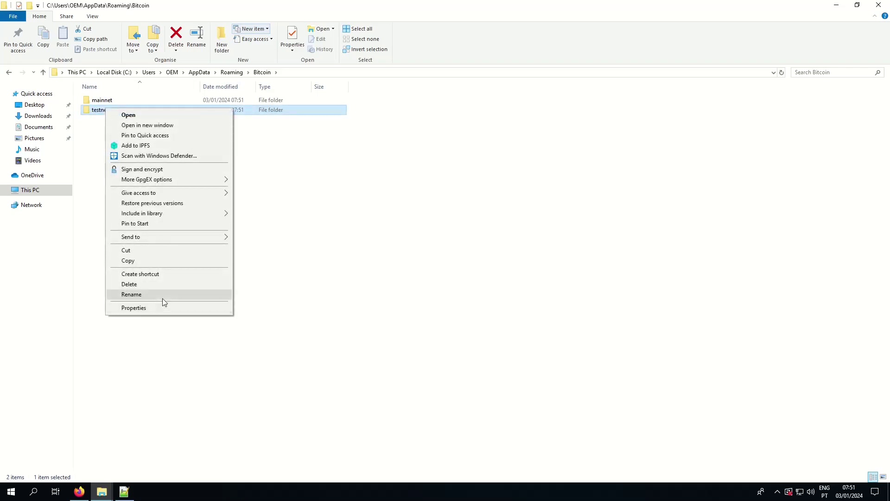
click(162, 295)
key(Escape)
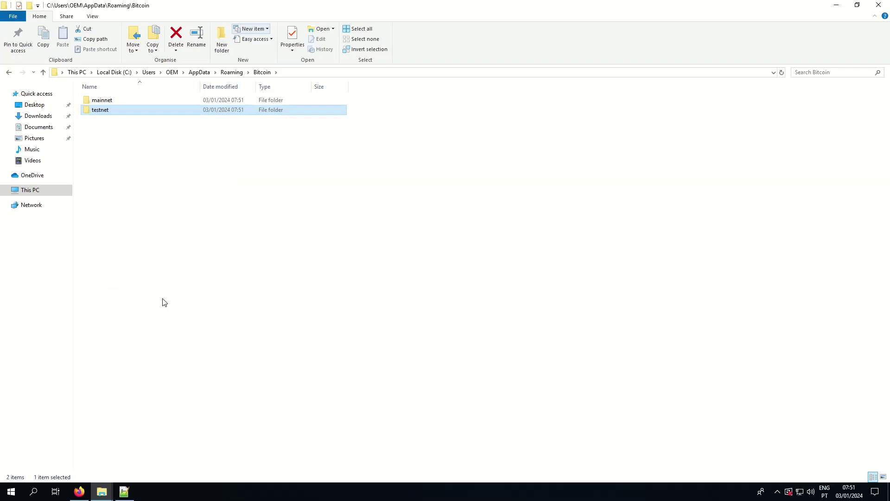
right_click(120, 100)
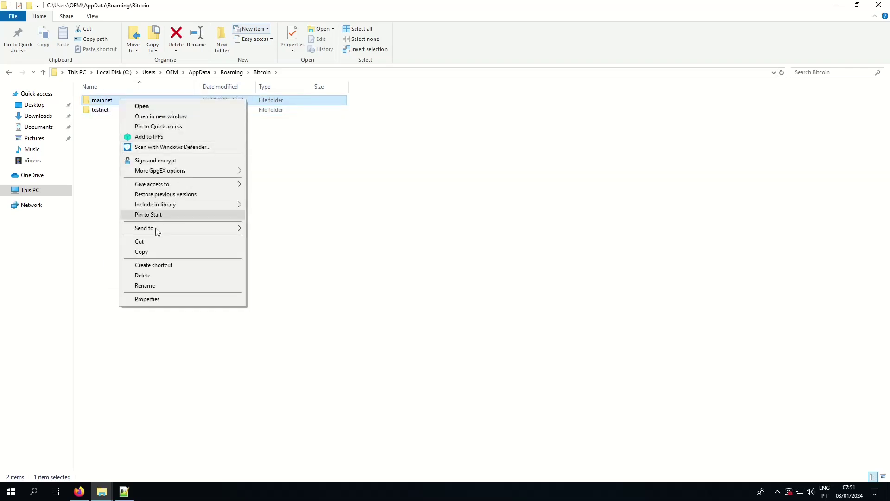
click(156, 286)
key(Escape)
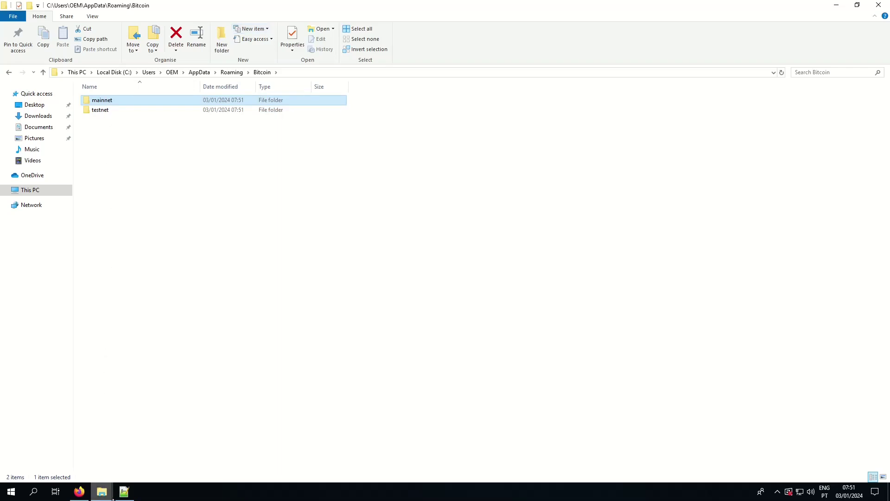
Switch to the guide in Firefox and copy the step 3 configuration lines for mainnet, ending with prune=1200.
click(79, 492)
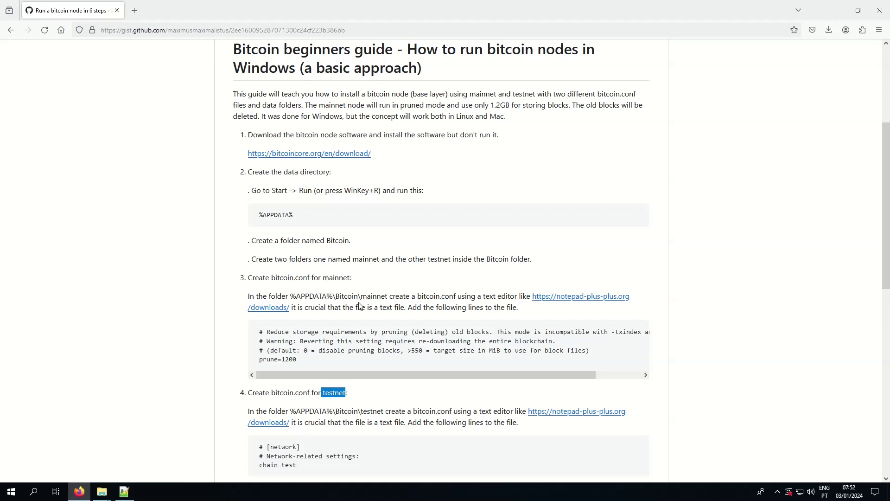
drag(310, 363, 256, 330)
right_click(265, 332)
click(281, 339)
Return to the Bitcoin folder window and create an empty text file named bitcoin.conf in the mainnet folder, accepting the extension change.
mouse_move(109, 497)
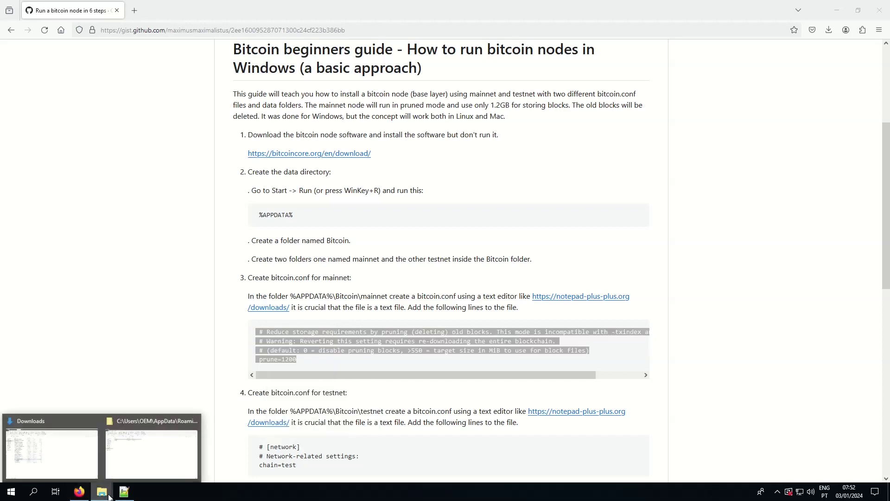
click(149, 465)
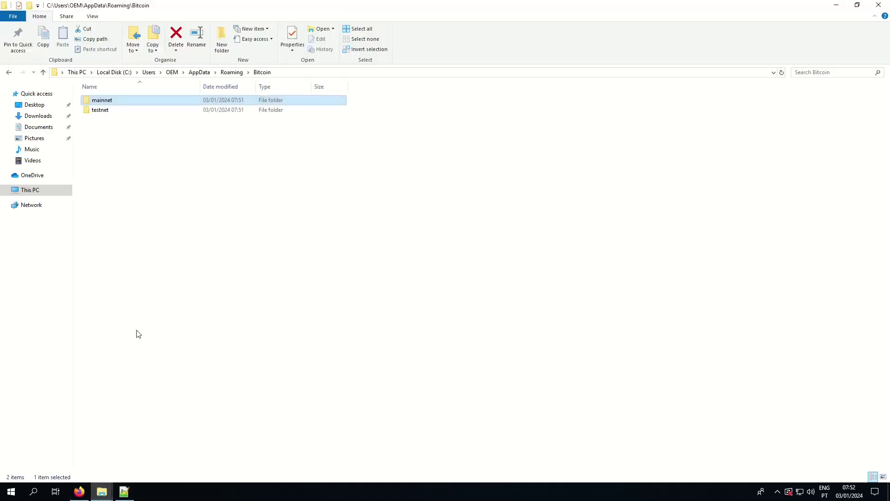
double_click(116, 98)
right_click(109, 152)
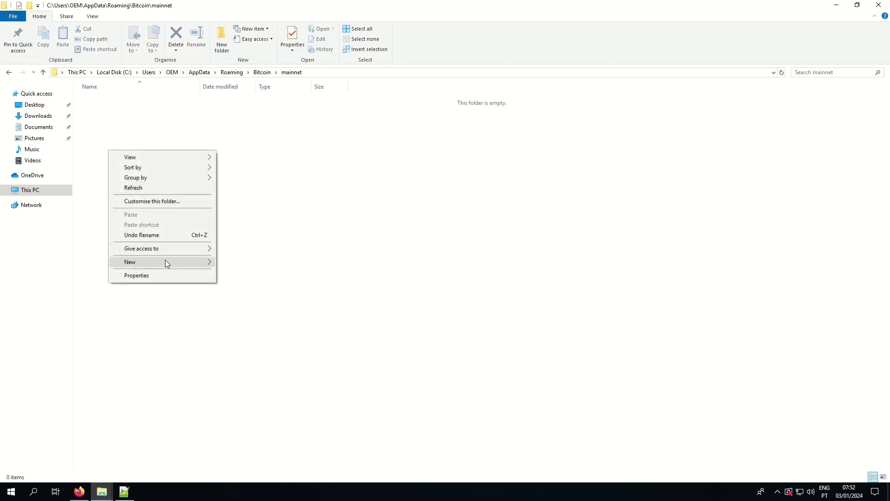
mouse_move(208, 265)
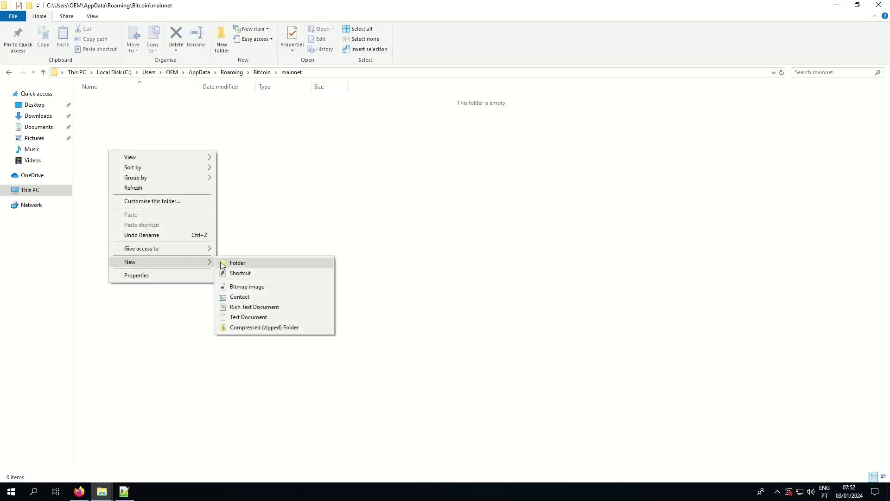
click(246, 318)
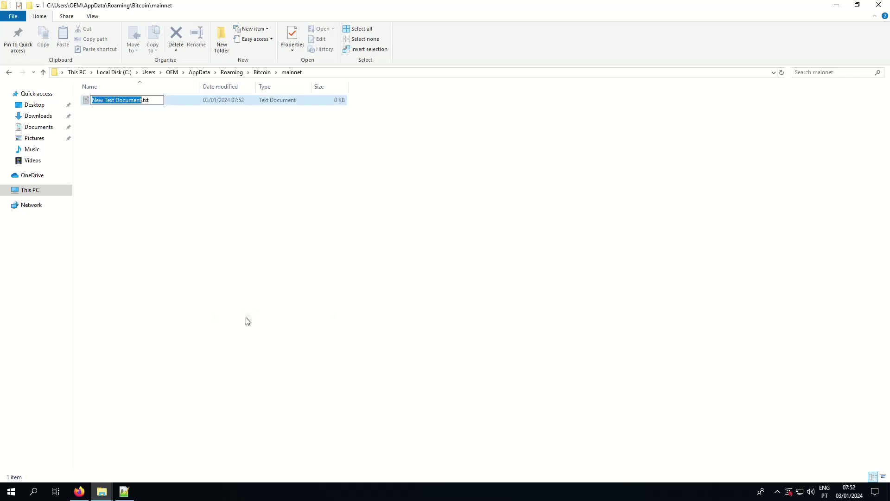
text(bitcoin)
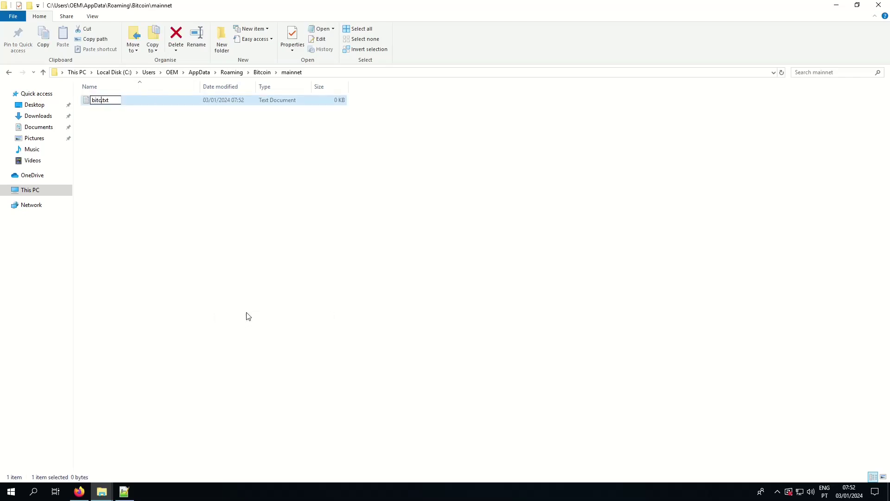
key(BackSpace)
key(BackSpace)
key(BackSpace)
text(conf)
key(Return)
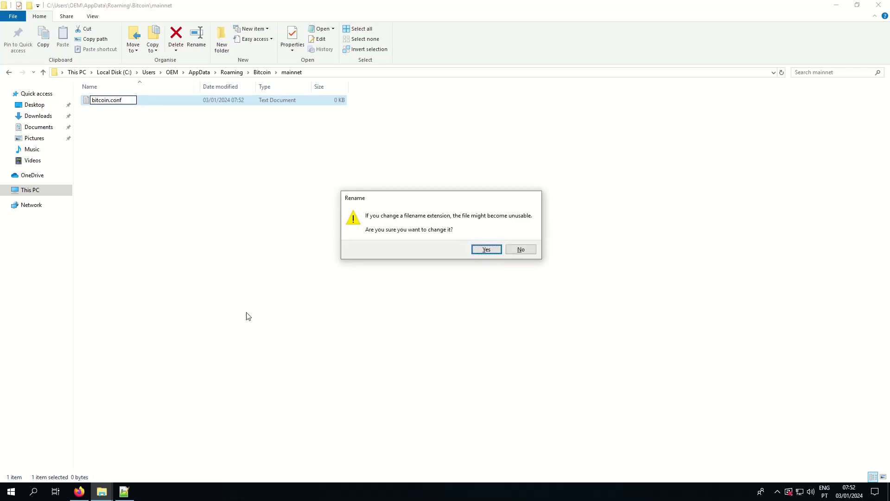
click(486, 250)
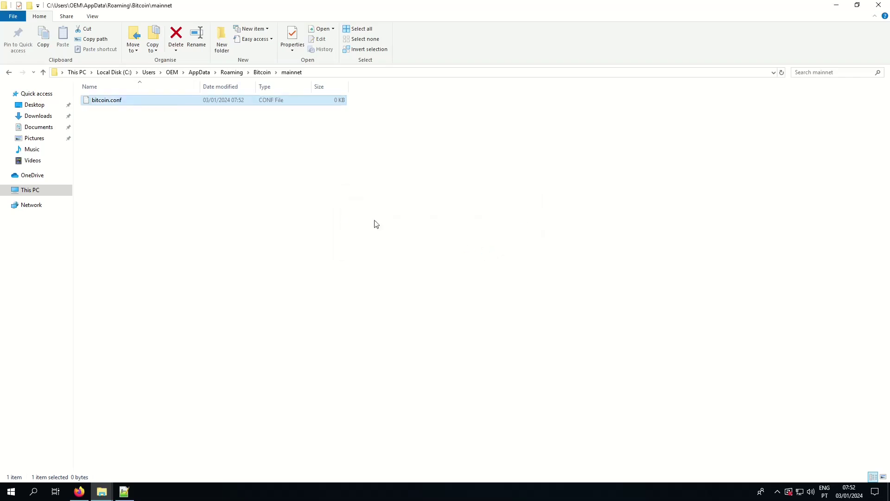
Open mainnet's bitcoin.conf in Notepad++, paste the copied pruning lines with prune=1200 and save the file.
right_click(105, 105)
click(131, 119)
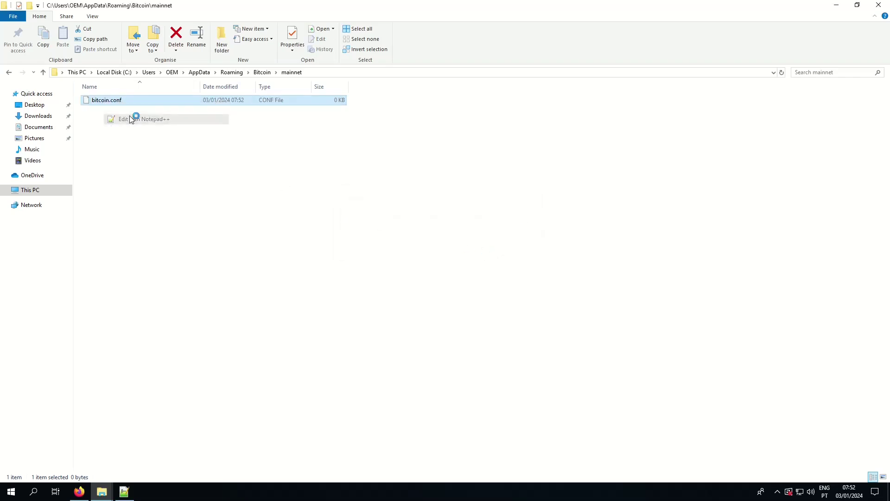
text(# Reduce storage requirements by pruning (deleting) old blocks. This mode is incompatible with -txindex and -rescan.  # Warning: Reverting this setting requires re-downloading the entire blockchain.  # (default: 0 = disable pruning blocks, >550 = target size in MiB to use for block files)  prune=1200)
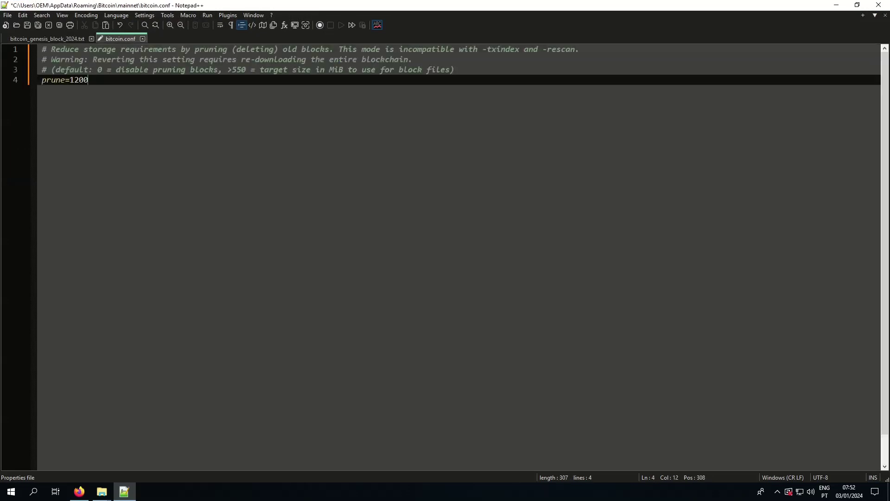
click(7, 15)
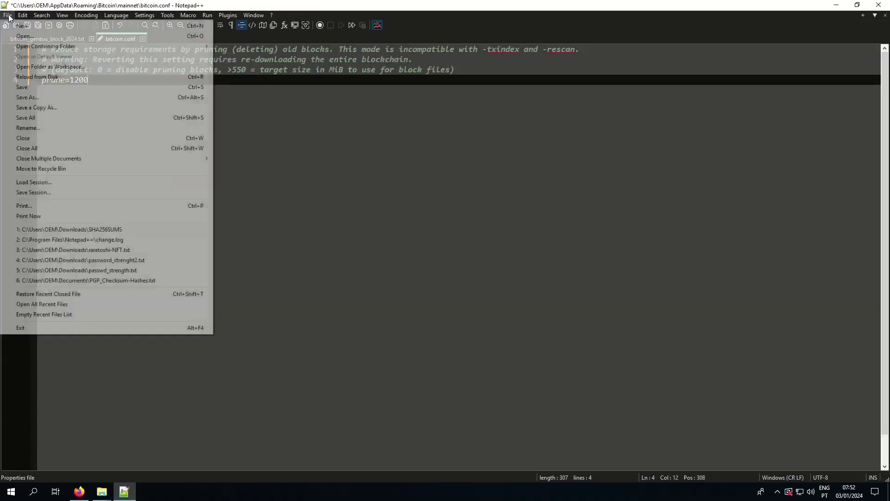
click(34, 87)
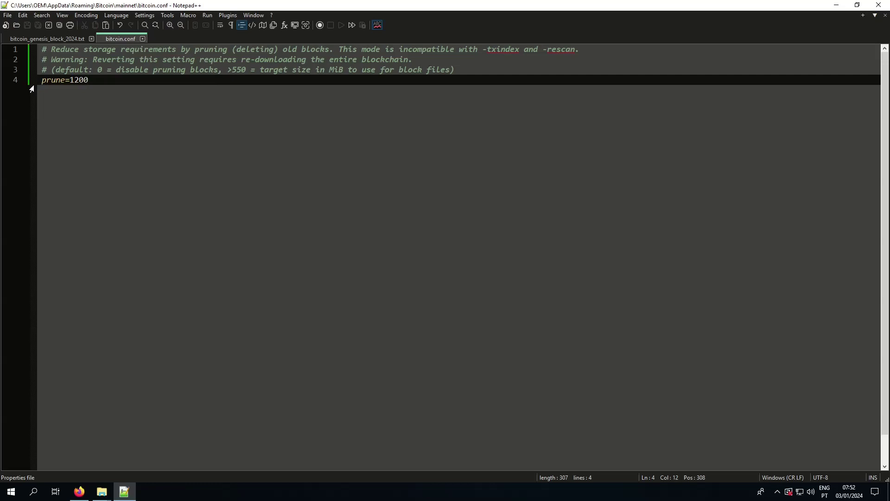
Check step 4 of the guide in Firefox, and in File Explorer copy bitcoin.conf from the mainnet folder into the testnet folder.
click(81, 493)
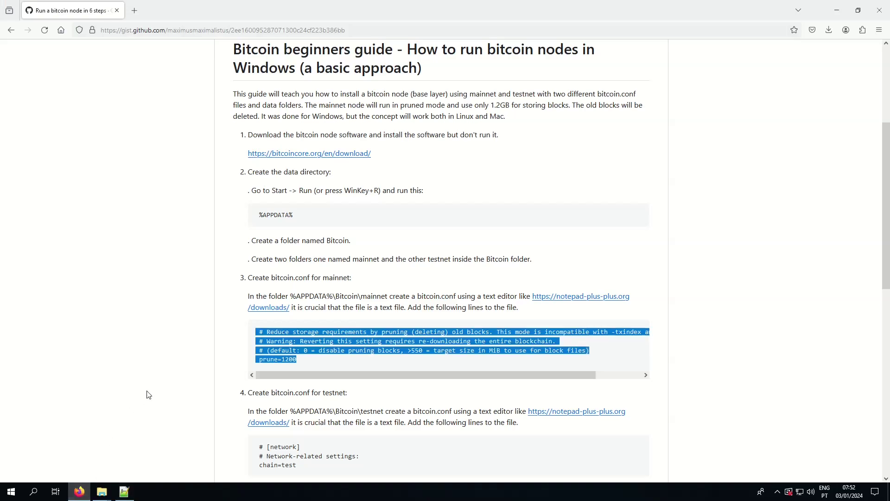
scroll(198, 373, down, 1)
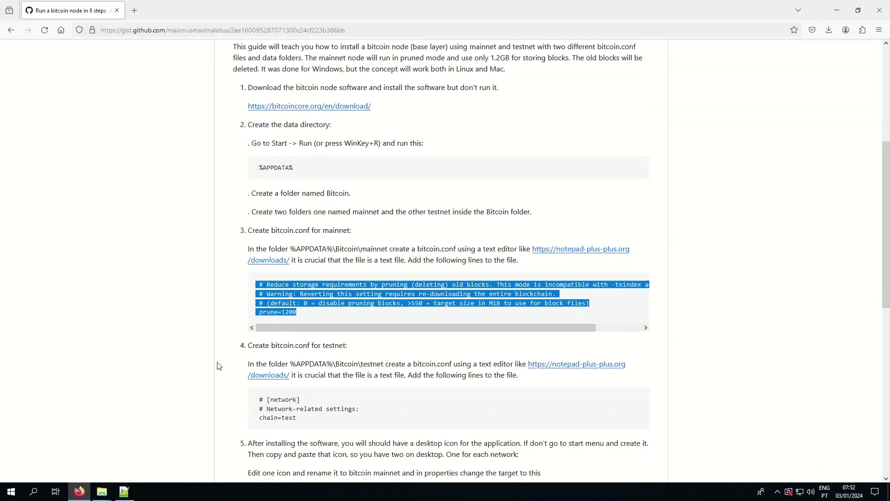
scroll(219, 364, down, 1)
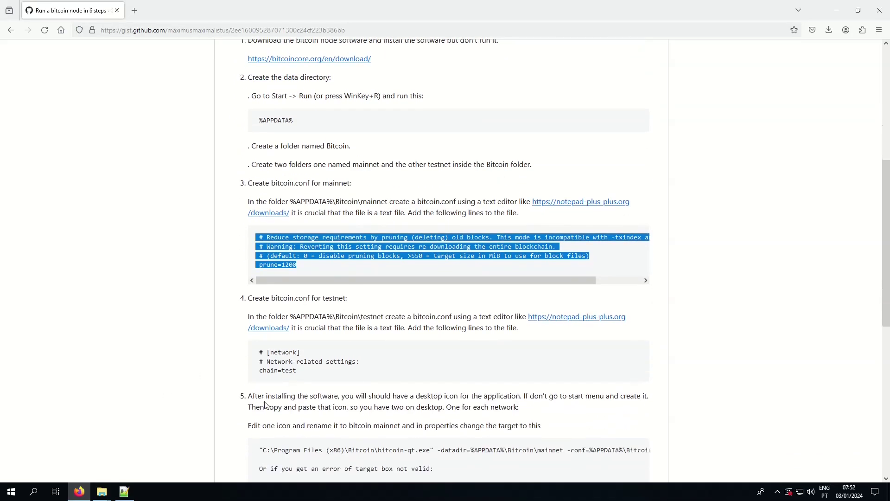
mouse_move(106, 494)
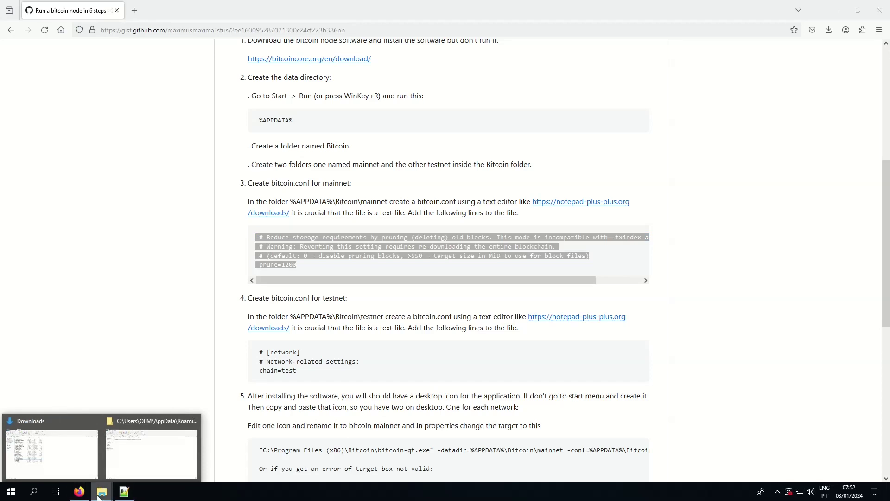
click(157, 447)
right_click(105, 101)
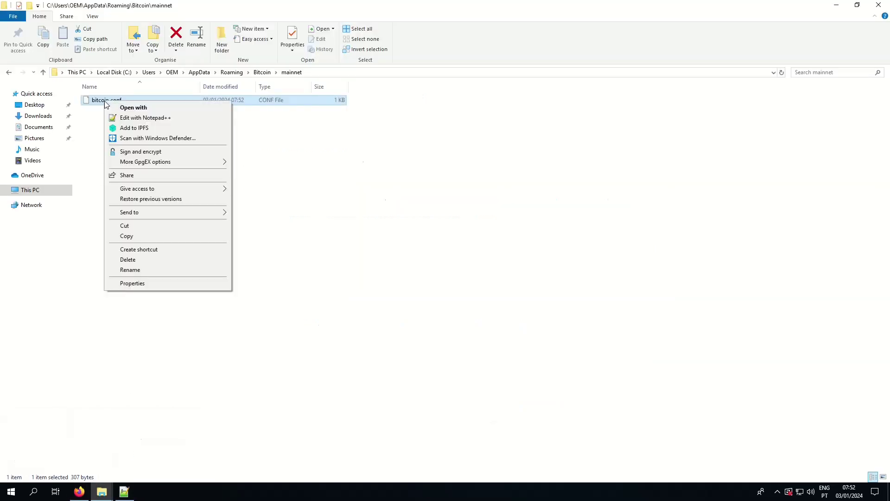
click(177, 235)
click(43, 72)
double_click(97, 110)
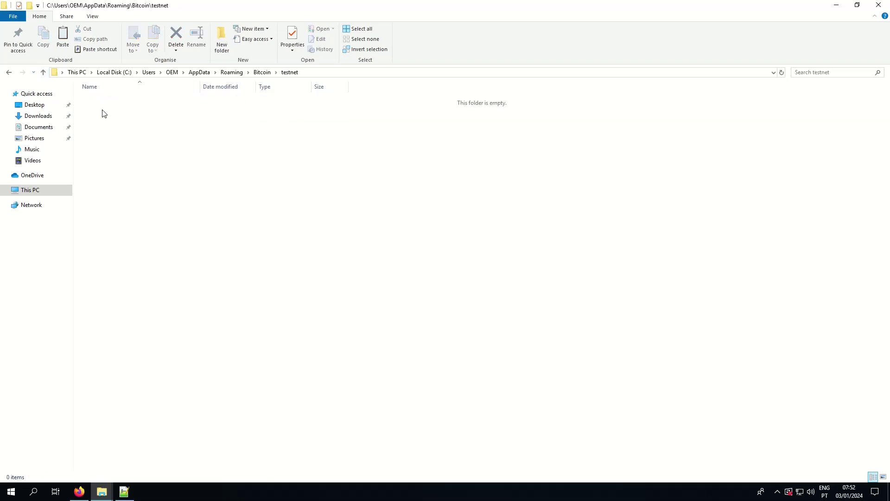
right_click(103, 110)
click(124, 173)
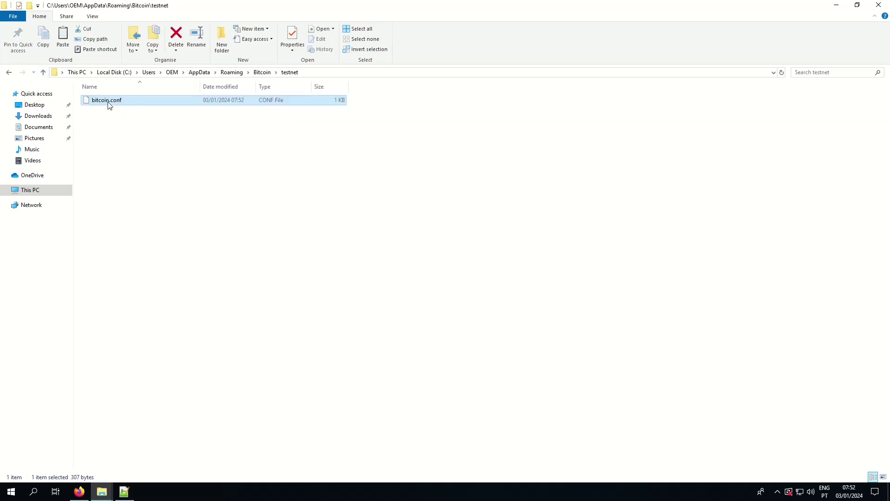
Open testnet's bitcoin.conf in Notepad++, and copy the step 4 network lines with chain=test from the guide in Firefox.
right_click(107, 101)
click(152, 119)
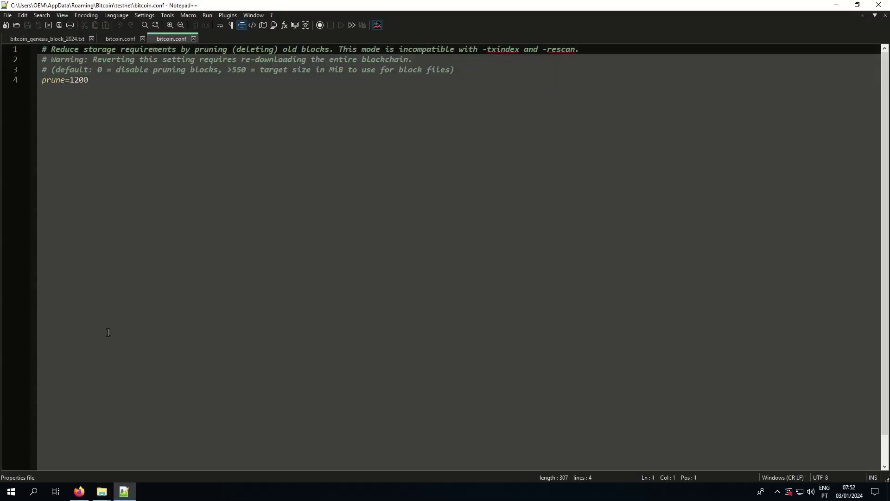
click(80, 491)
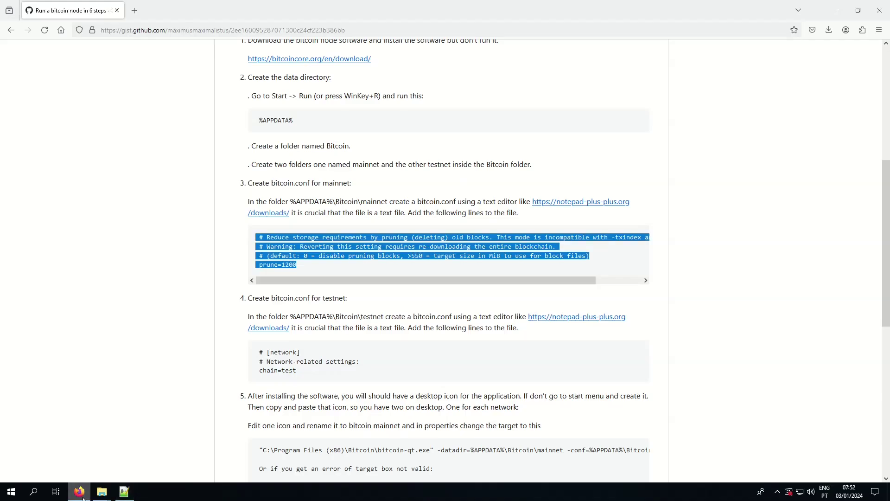
drag(310, 373, 256, 351)
right_click(271, 355)
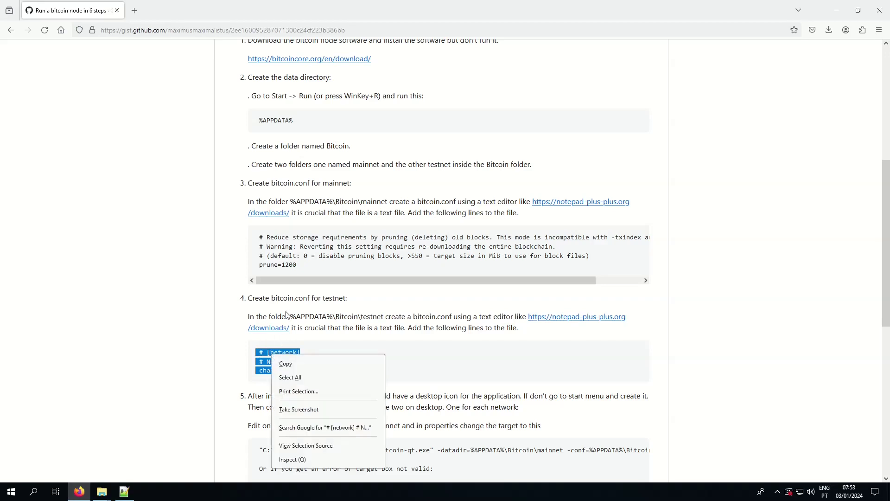
click(292, 365)
Return to Notepad++, replace the whole content of testnet's bitcoin.conf with the copied chain=test lines and save it.
click(123, 492)
click(200, 125)
key(ctrl+a)
key(ctrl+v)
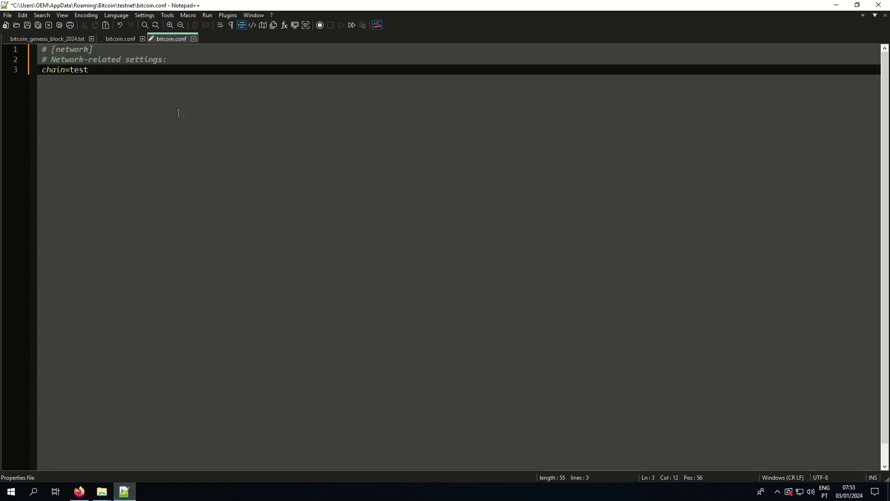
click(24, 26)
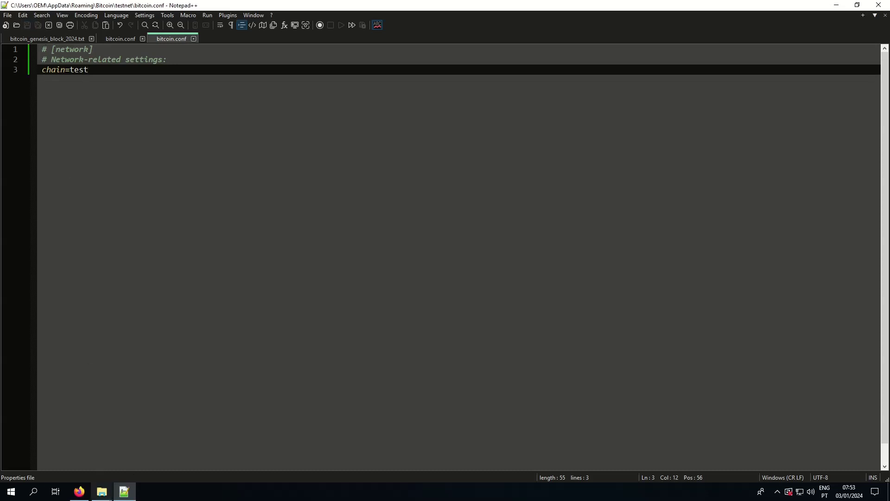
Read step 5 of the guide in Firefox about the two desktop icons, and minimize the open windows to show the desktop.
click(79, 492)
scroll(239, 328, down, 3)
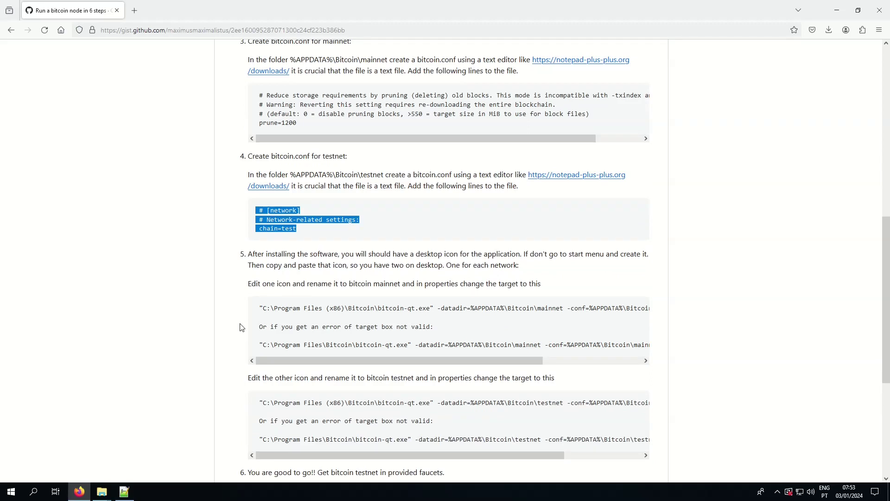
click(321, 258)
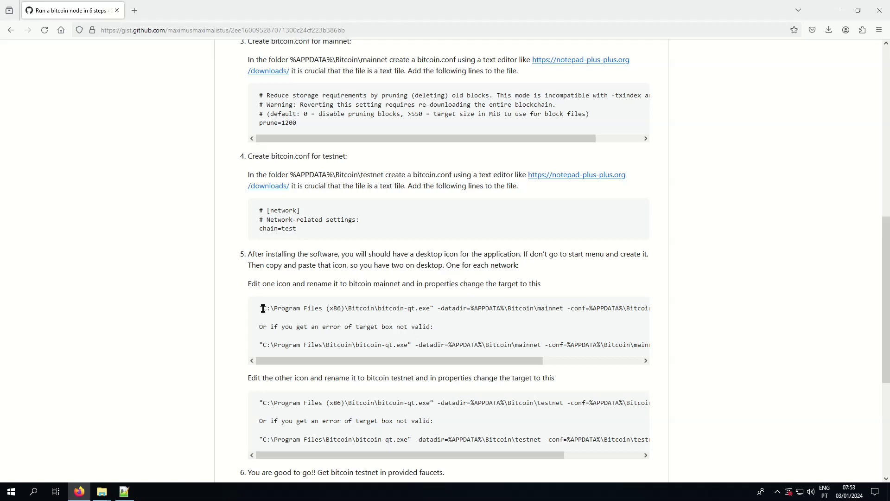
click(836, 11)
click(836, 7)
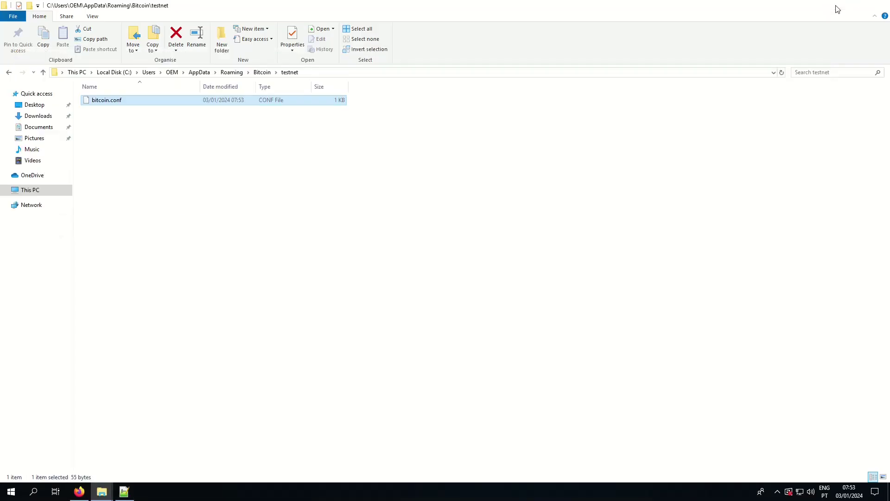
click(835, 5)
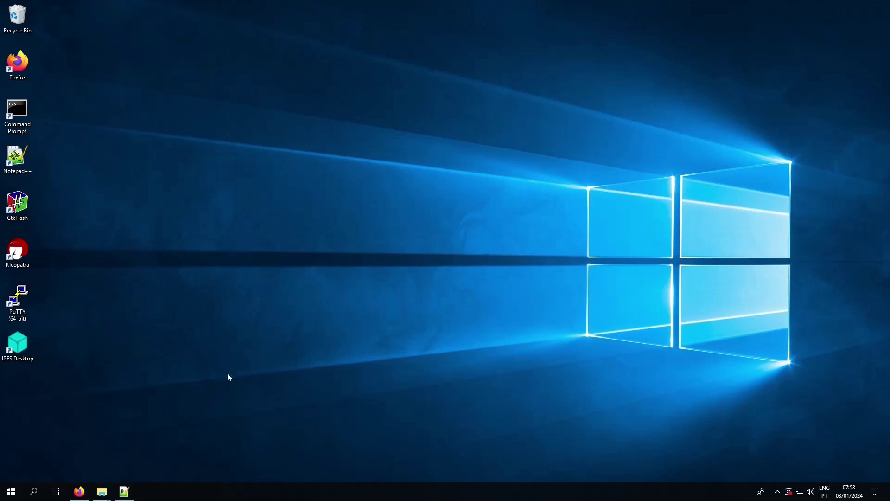
Search Windows for "bitcoin" and show the available options for the Bitcoin Core (64-bit) app.
click(34, 492)
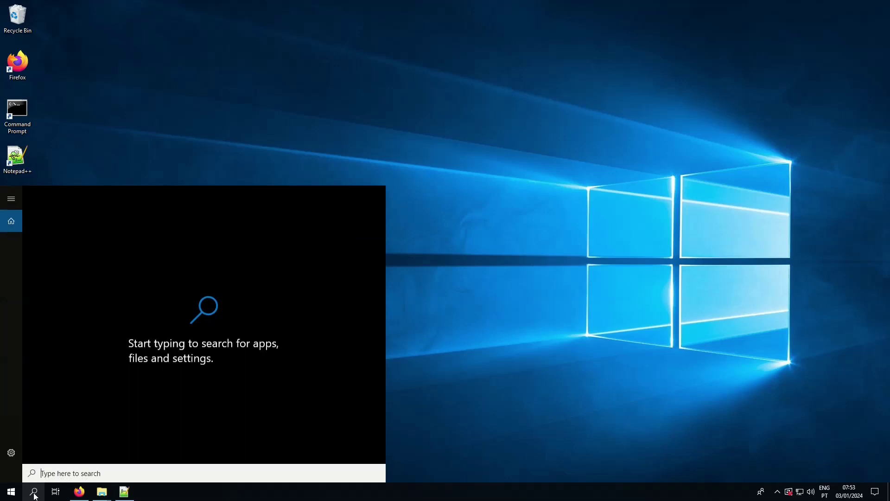
text(bitcoin)
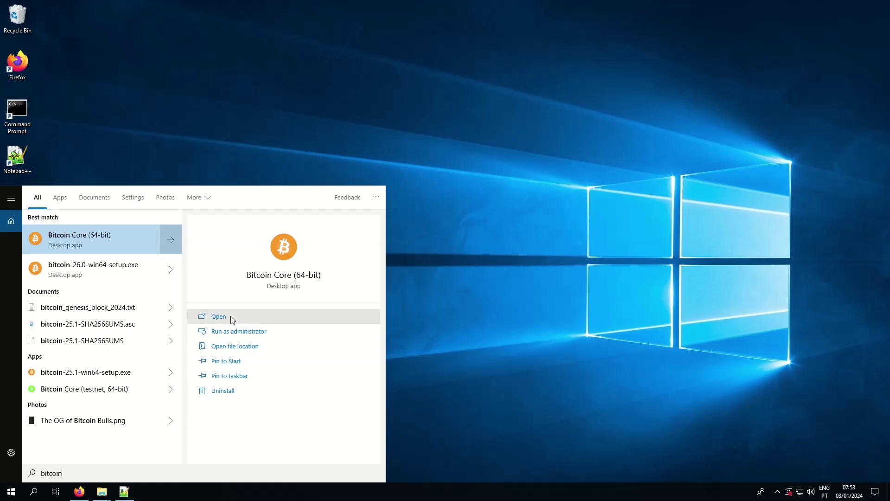
right_click(171, 236)
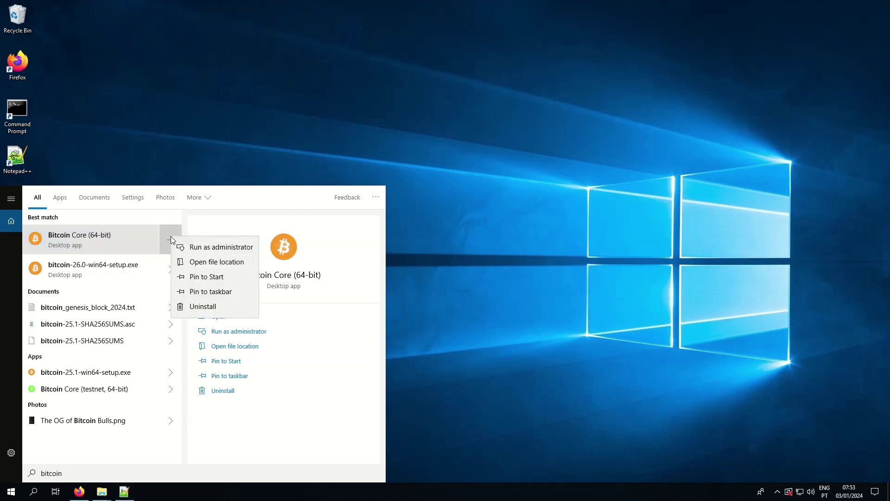
click(340, 315)
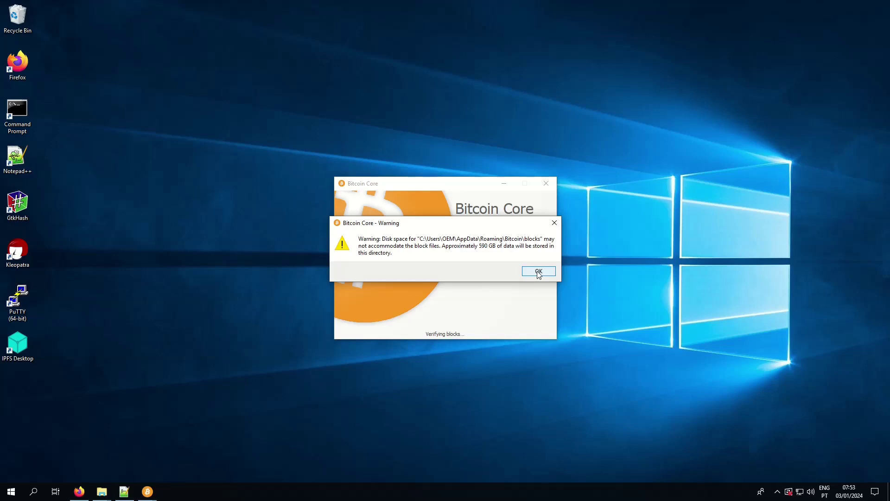
click(538, 272)
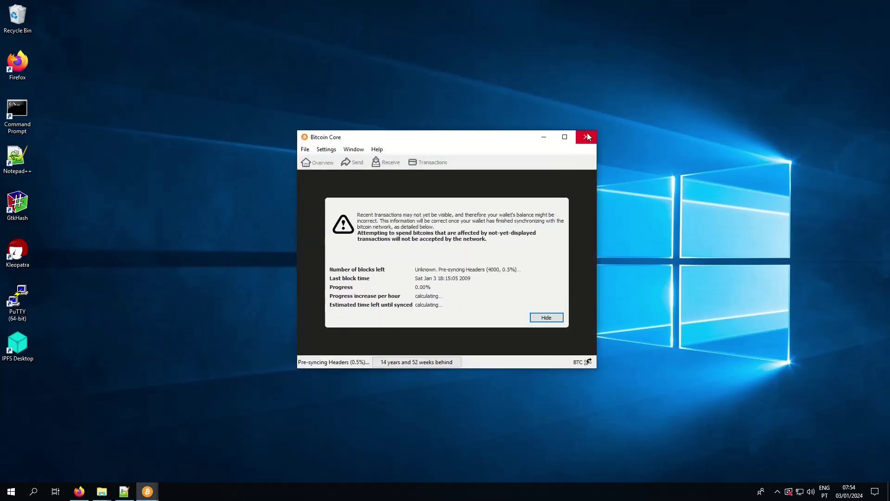
click(586, 137)
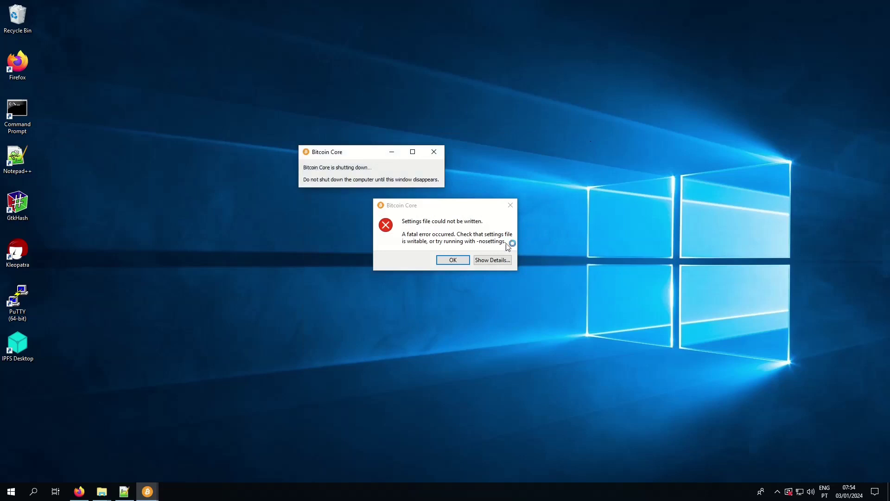
click(453, 260)
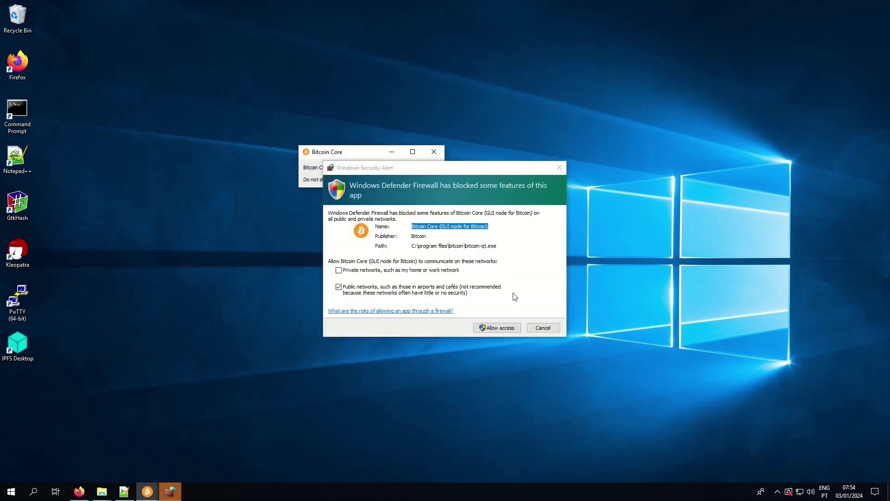
Allow Bitcoin Core through Windows Defender Firewall on public networks, and dismiss the settings file error.
click(497, 327)
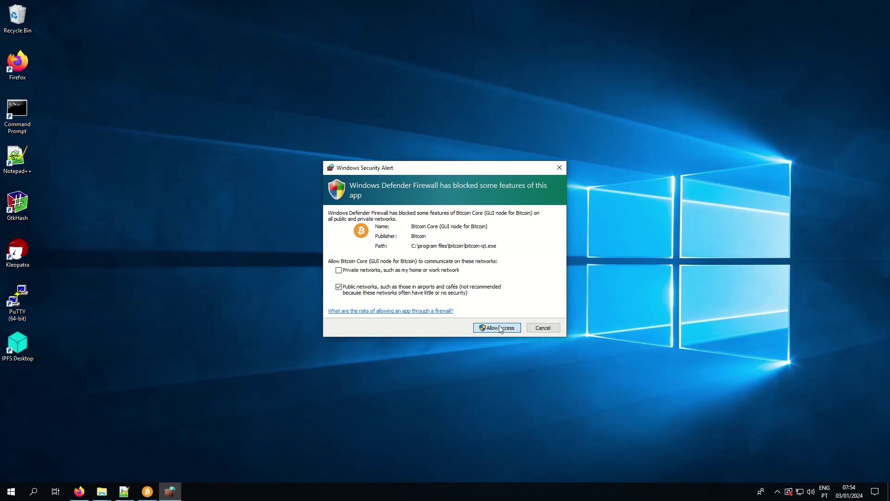
click(503, 329)
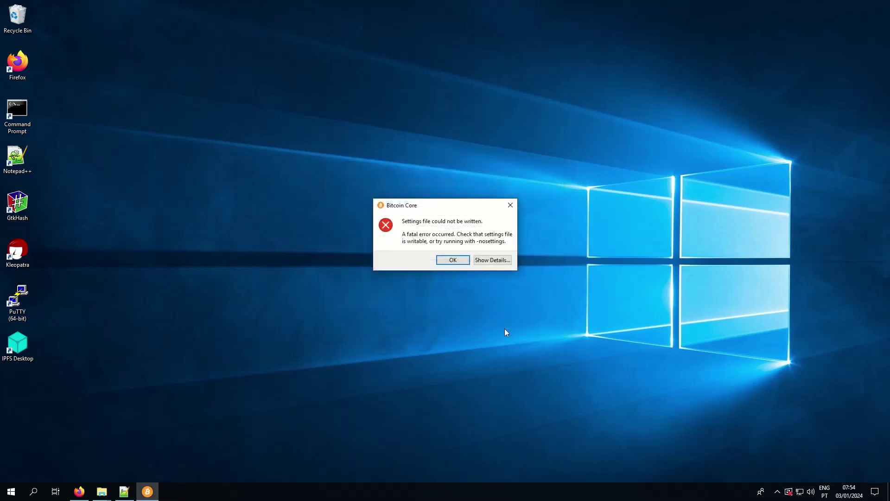
click(453, 259)
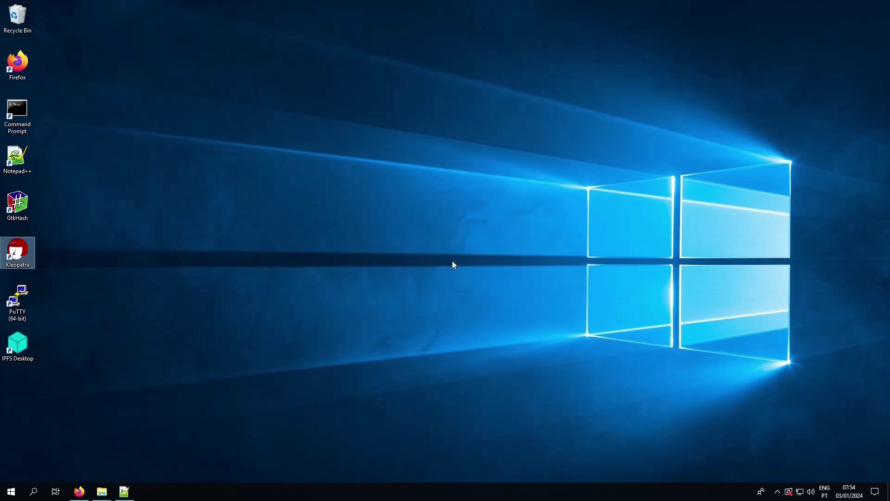
click(11, 492)
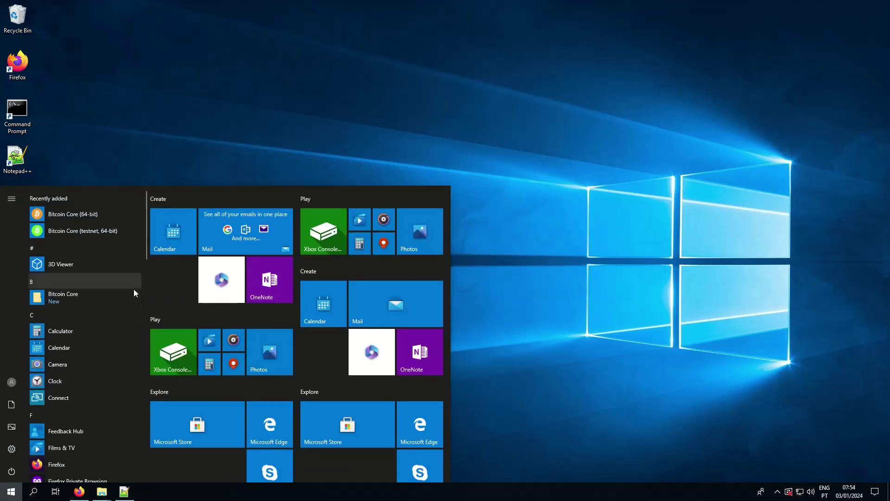
click(132, 282)
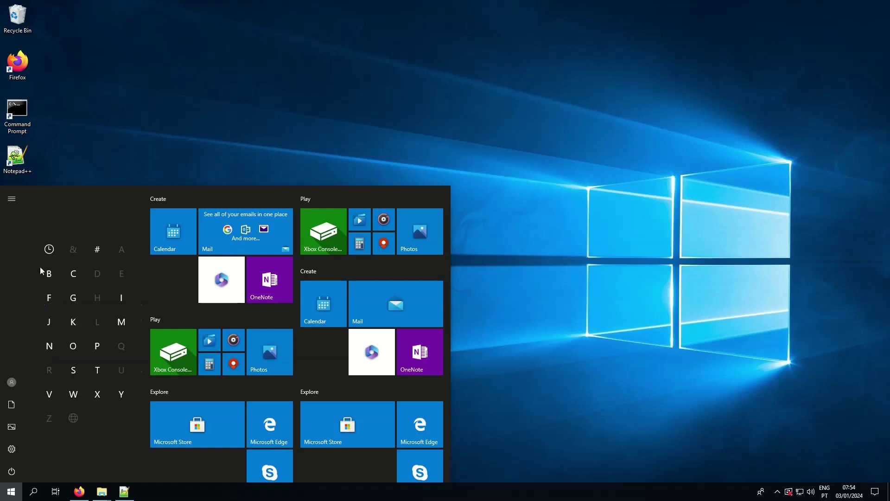
click(11, 492)
click(11, 491)
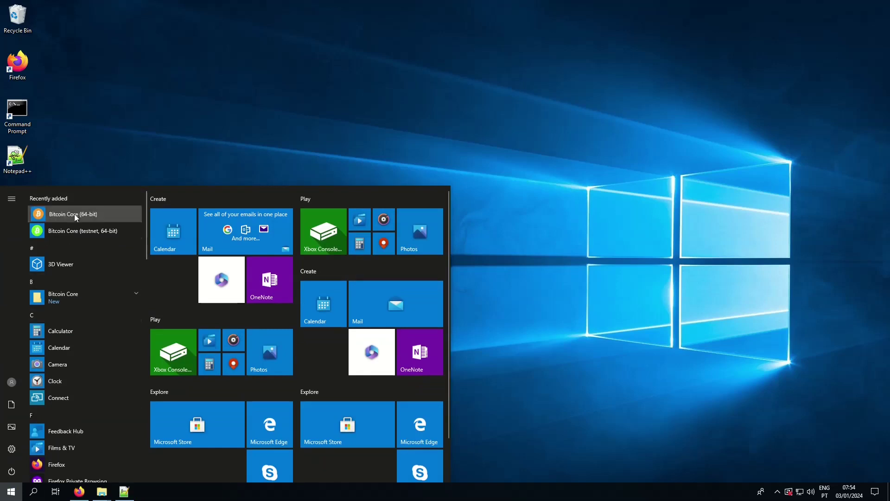
right_click(75, 216)
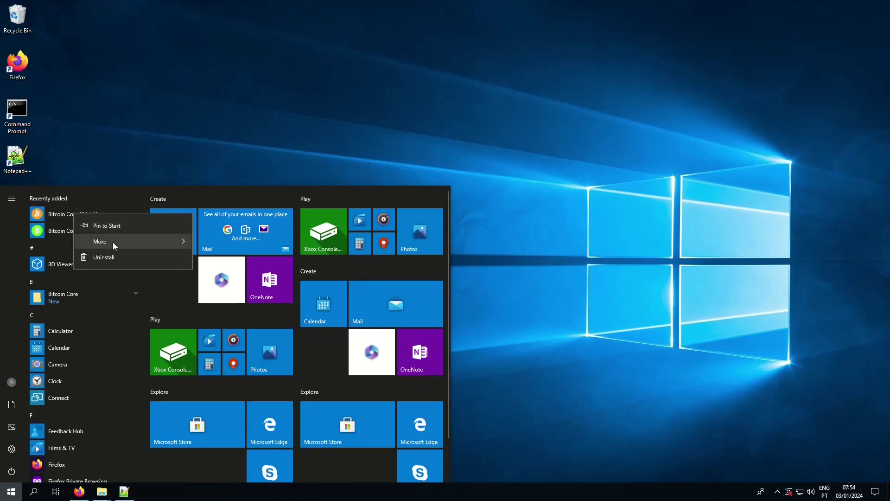
mouse_move(113, 242)
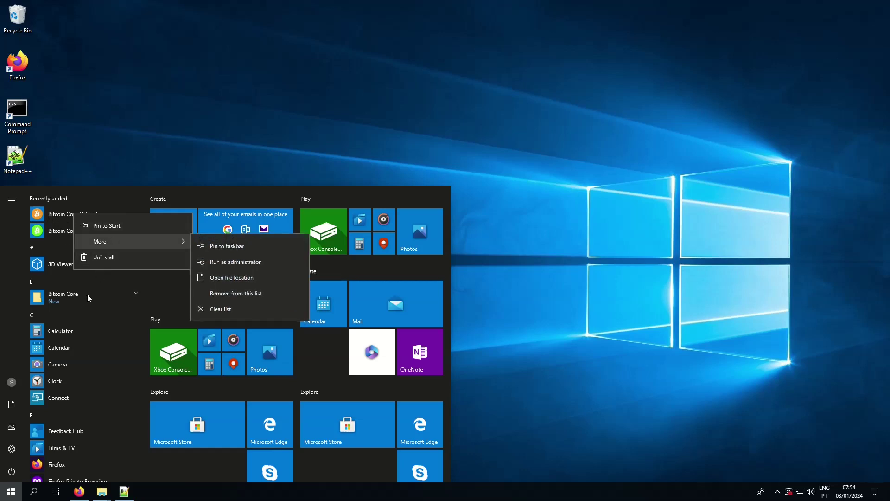
click(132, 293)
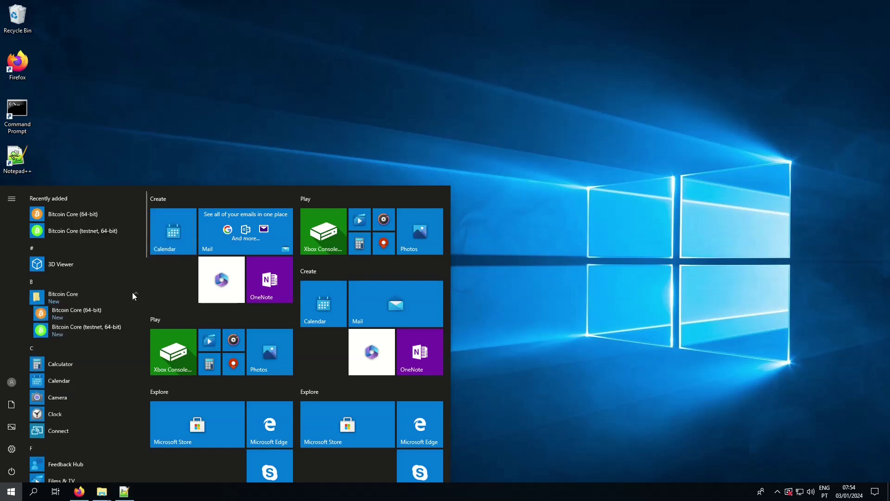
right_click(86, 313)
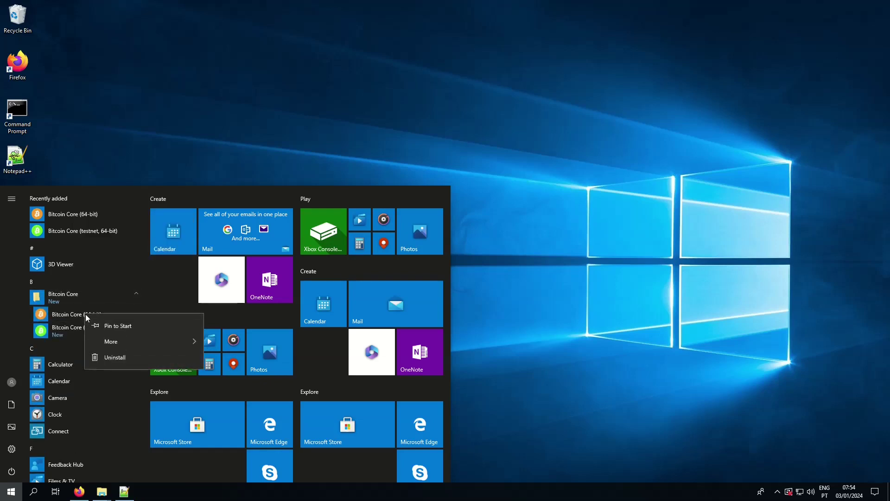
mouse_move(157, 342)
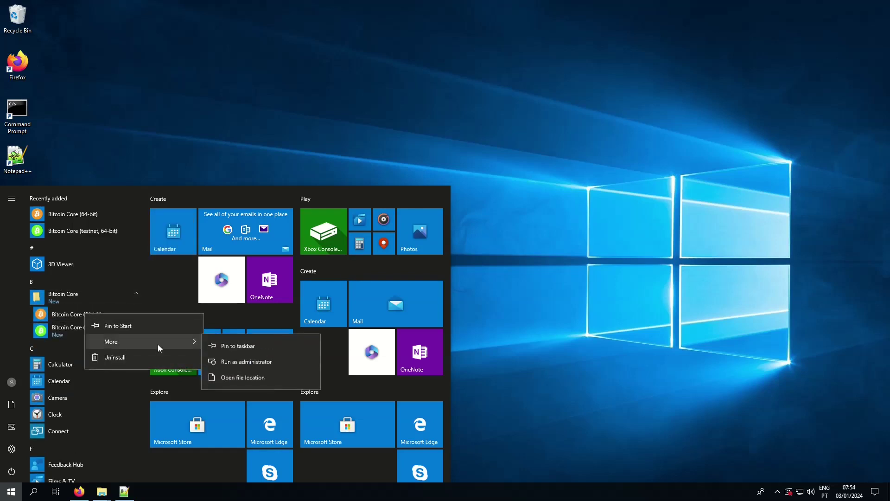
click(213, 344)
click(552, 227)
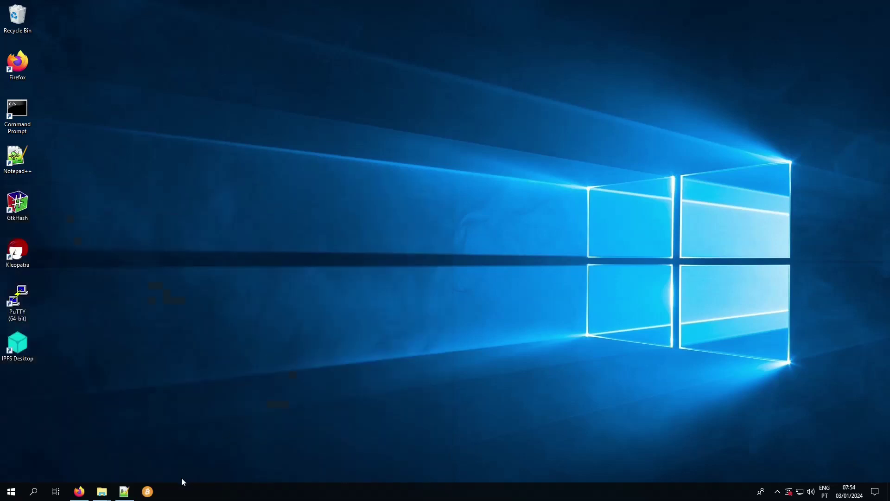
right_click(154, 492)
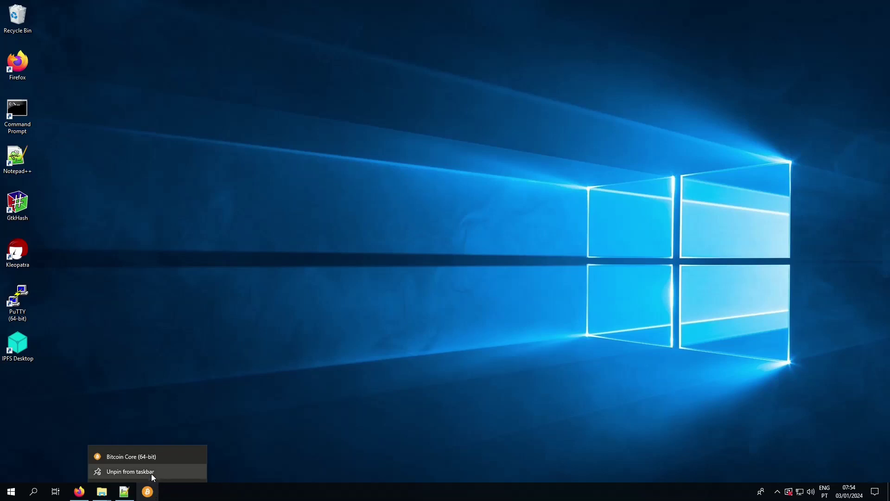
click(151, 472)
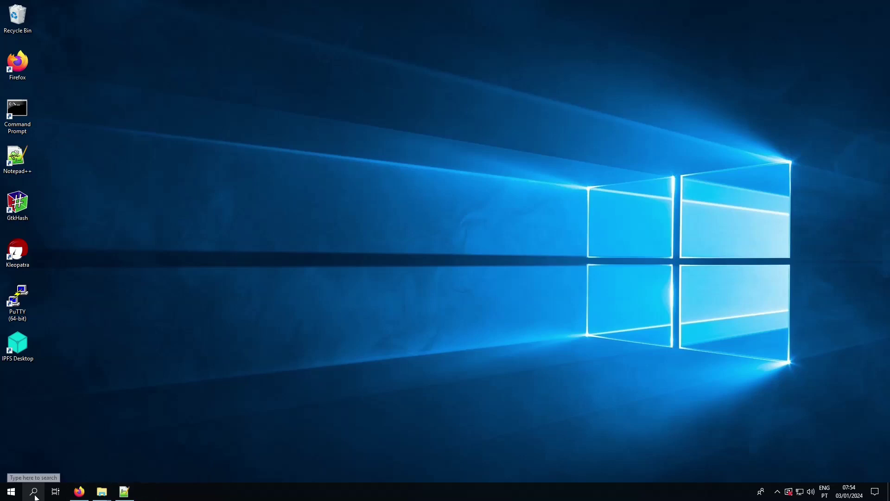
Search Windows for "bitcoin" and open the file location of the Bitcoin Core (testnet, 64-bit) app.
click(34, 493)
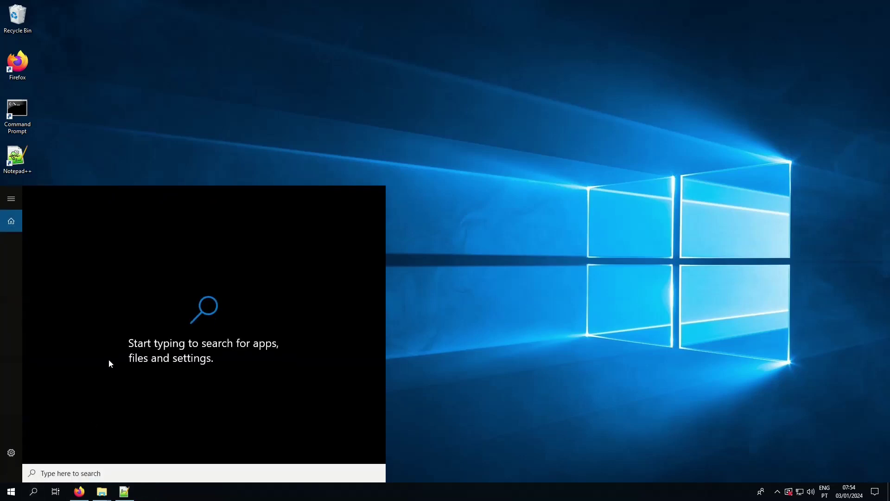
text(bitcoin)
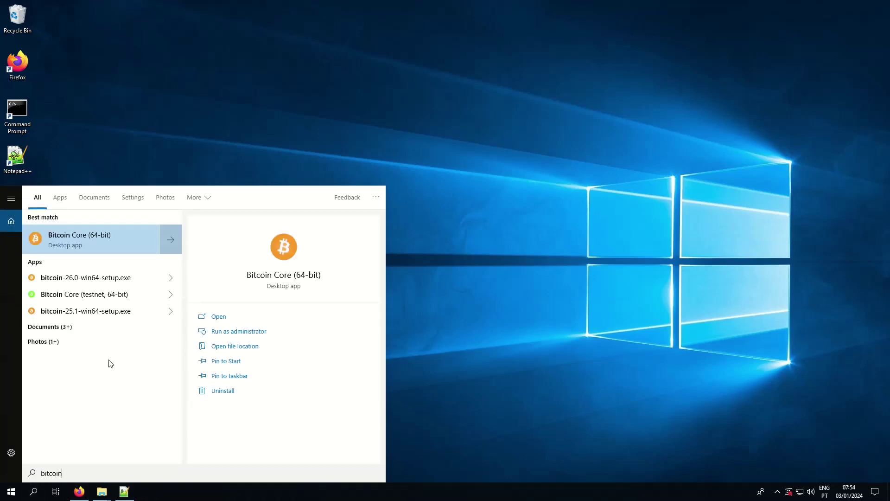
click(170, 295)
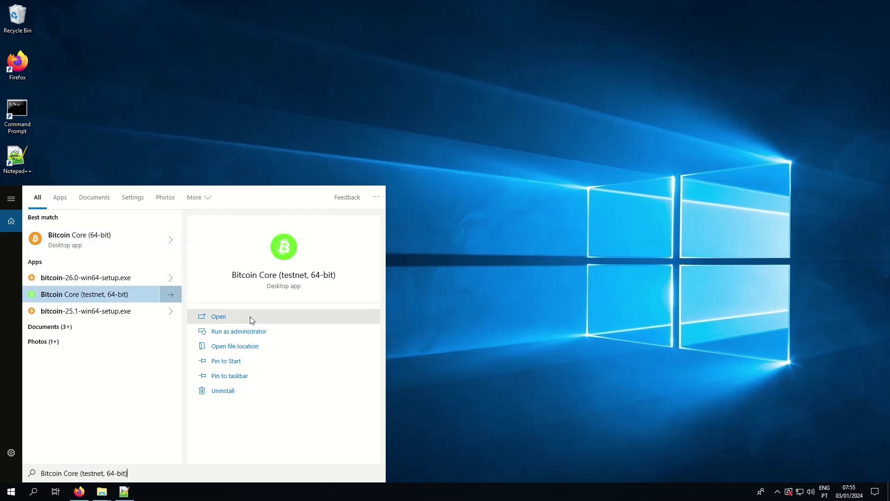
click(266, 345)
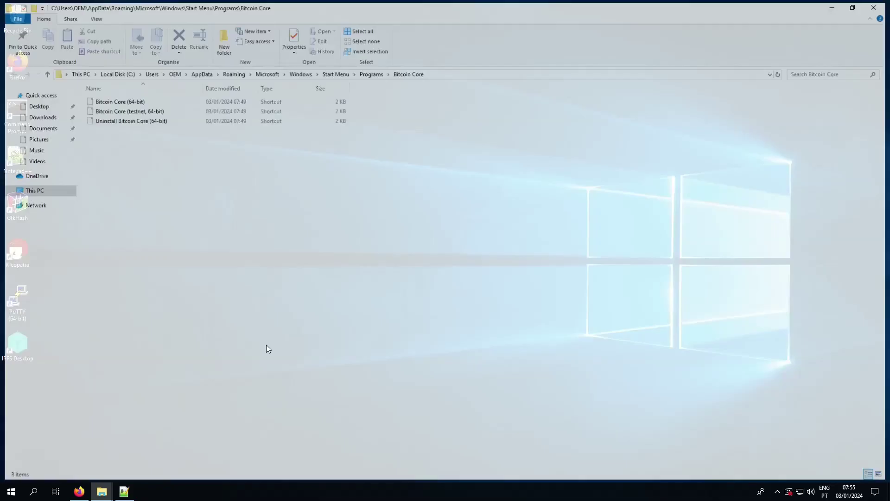
Send the Bitcoin Core (64-bit) shortcut to the desktop, and close the Bitcoin Core folder window.
click(141, 103)
right_click(141, 105)
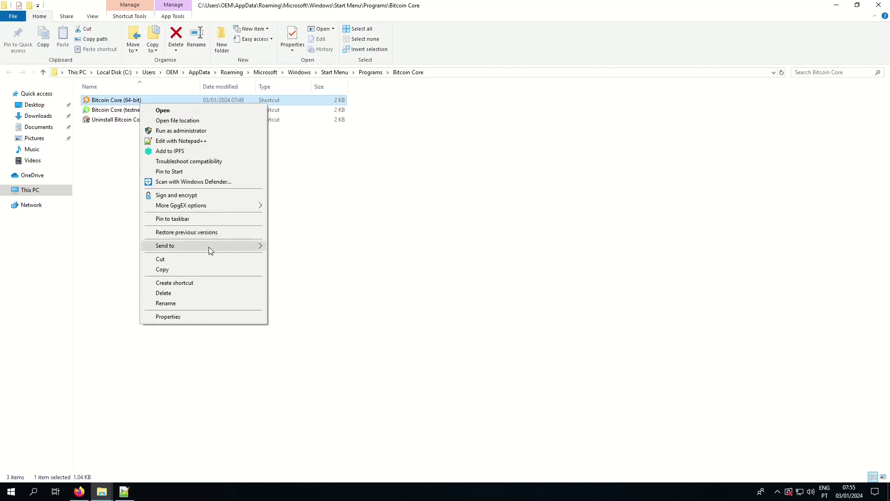
mouse_move(209, 247)
click(321, 268)
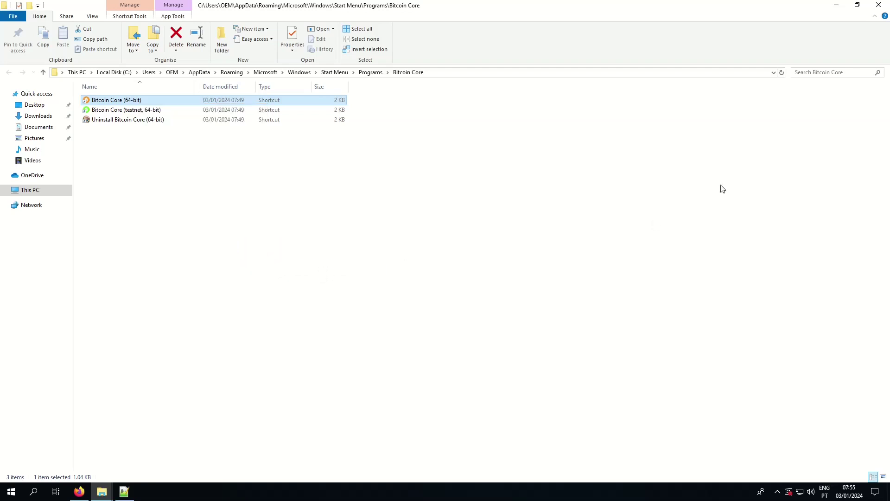
click(879, 6)
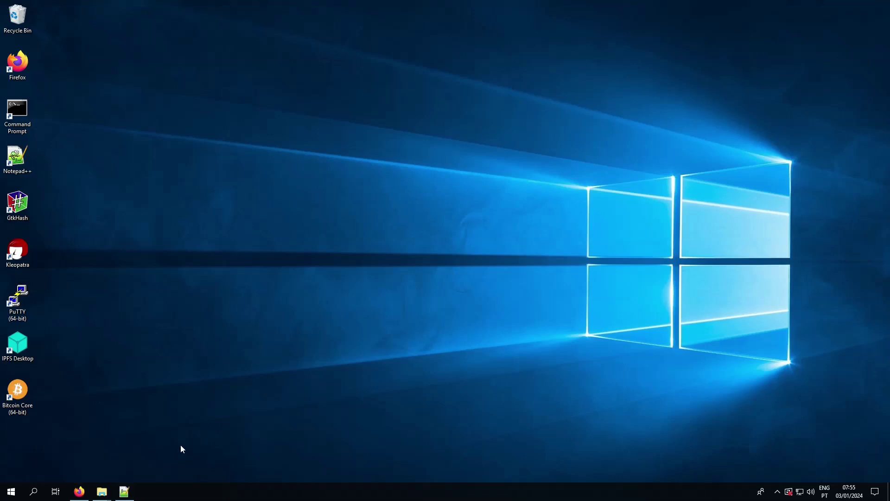
Find Bitcoin Core (testnet, 64-bit) among the installed apps in Start and open its file location.
click(11, 491)
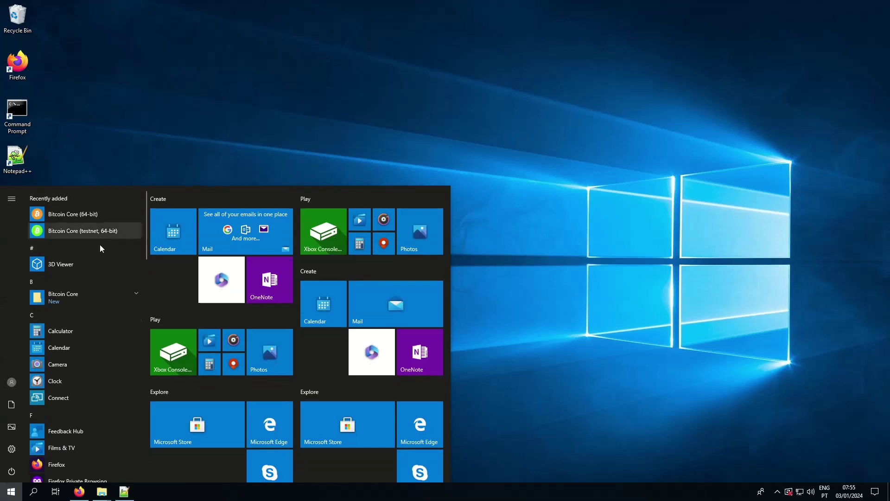
right_click(96, 233)
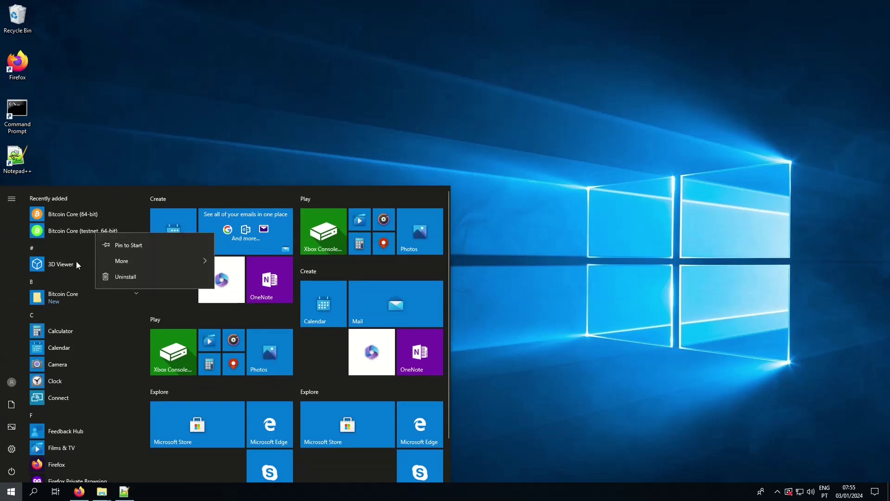
click(54, 299)
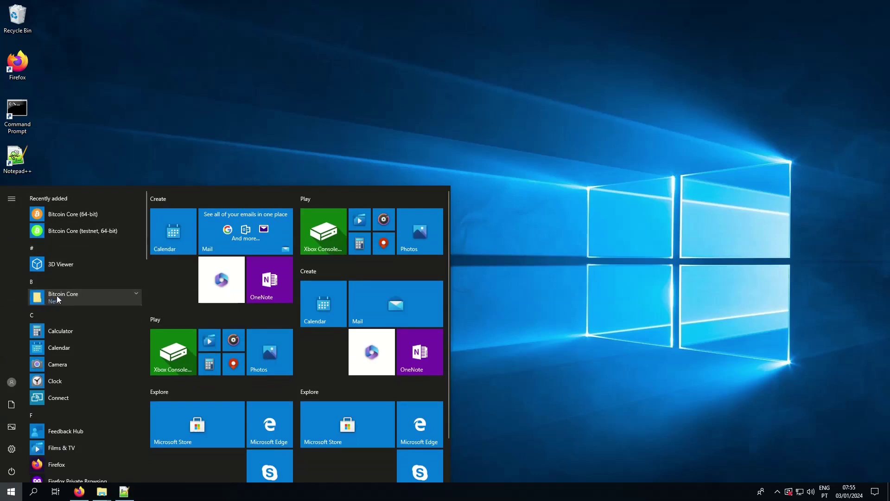
click(129, 294)
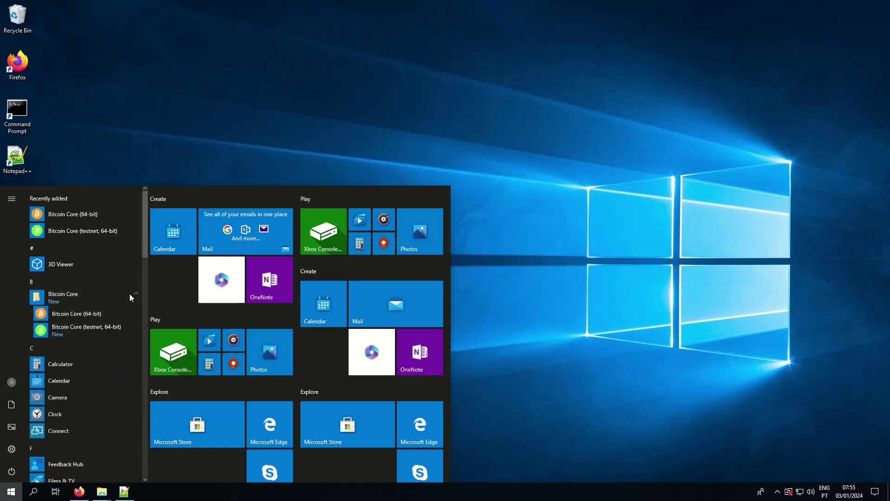
right_click(108, 328)
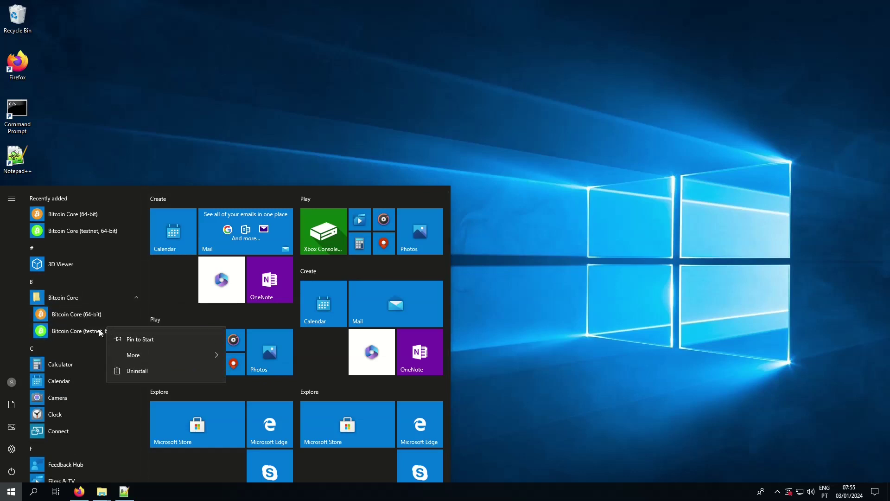
click(157, 353)
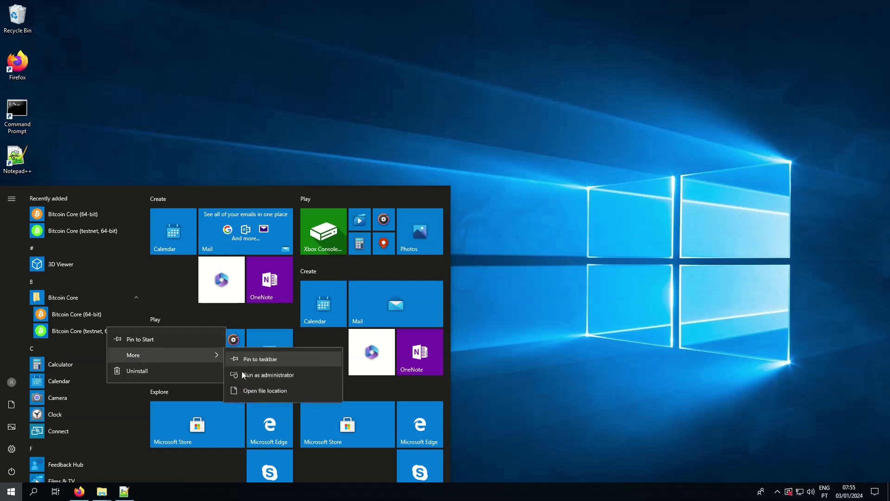
click(251, 388)
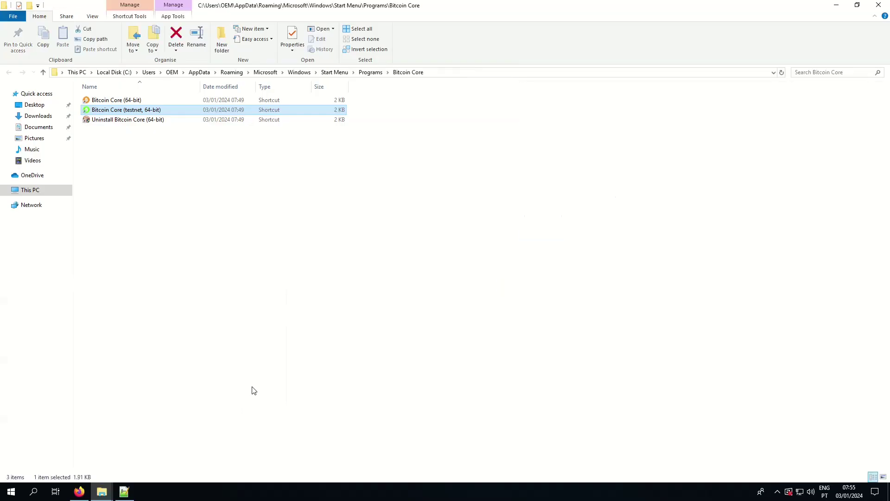
Create a desktop shortcut for Bitcoin Core (testnet, 64-bit) from the Bitcoin Core programs folder.
right_click(132, 111)
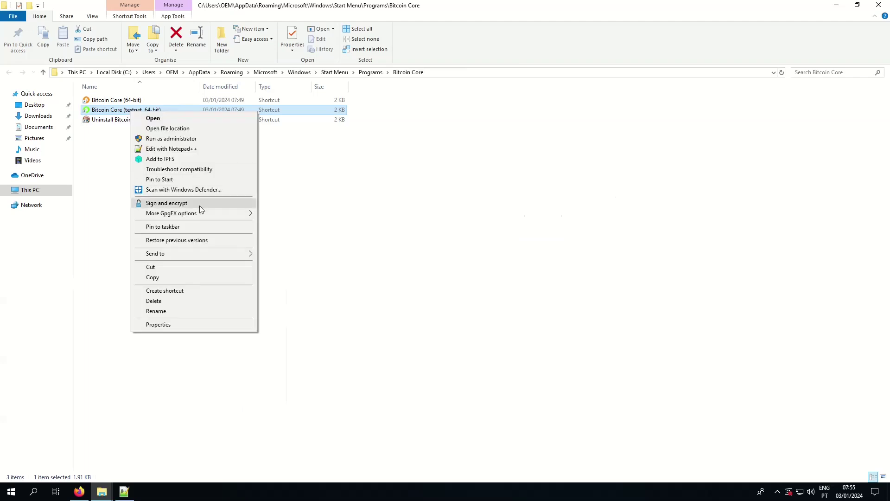
mouse_move(200, 254)
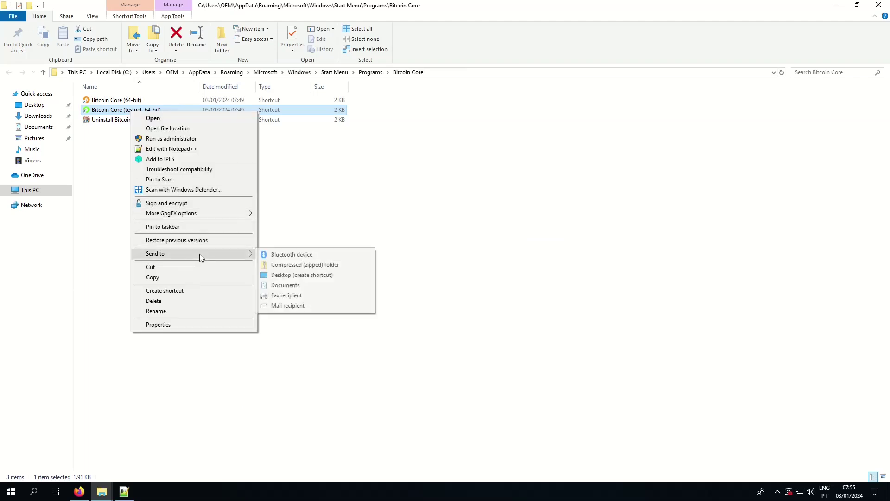
click(315, 276)
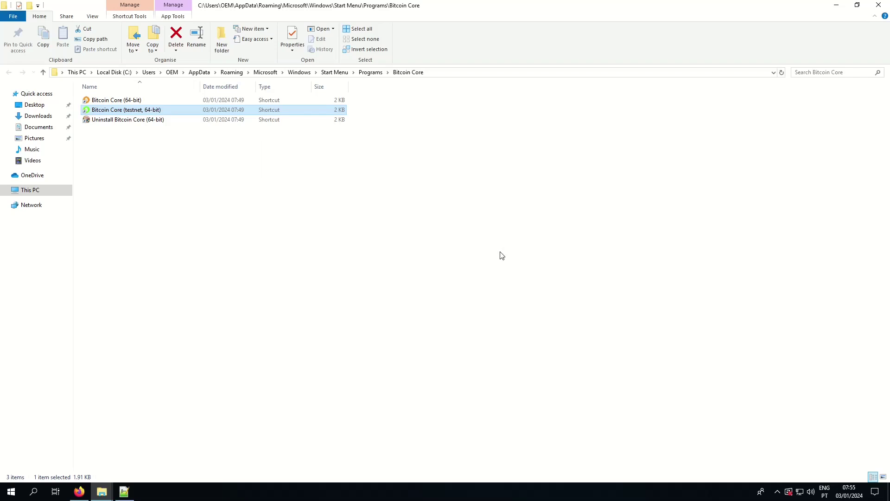
Delete everything in the AppData\Roaming\Bitcoin folder except the mainnet and testnet folders, and minimise the folder window.
click(879, 5)
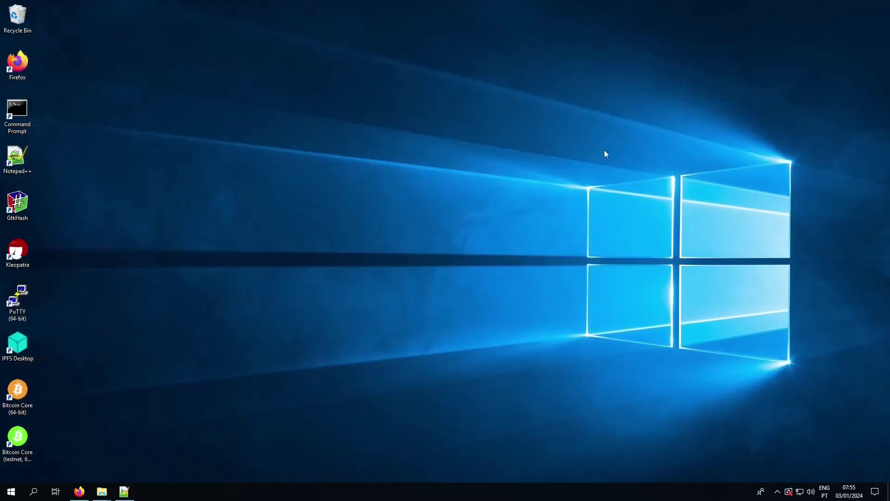
mouse_move(101, 490)
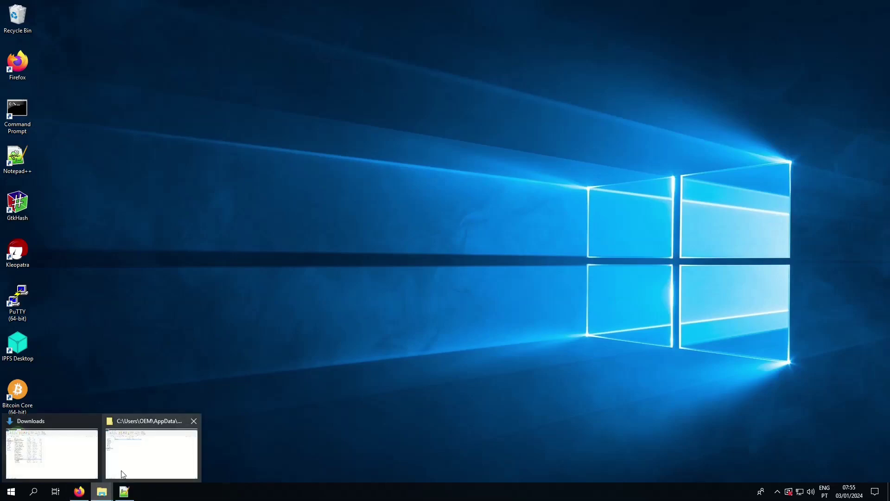
click(124, 444)
click(43, 73)
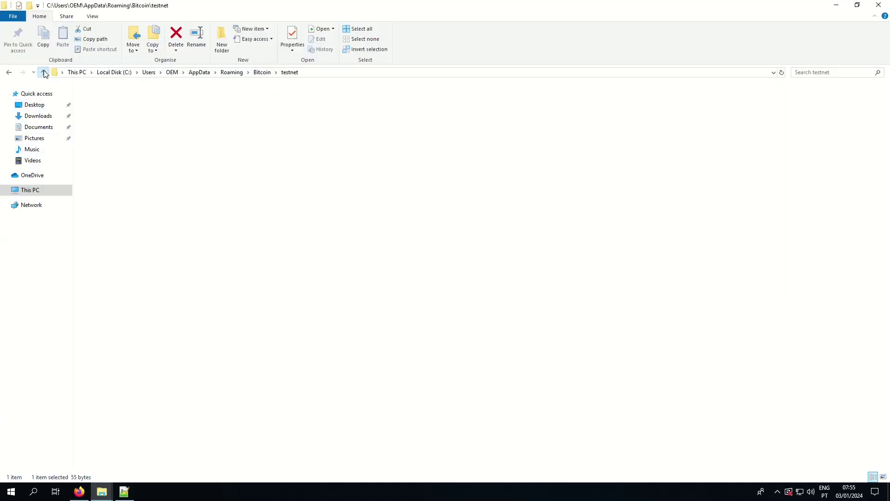
click(136, 119)
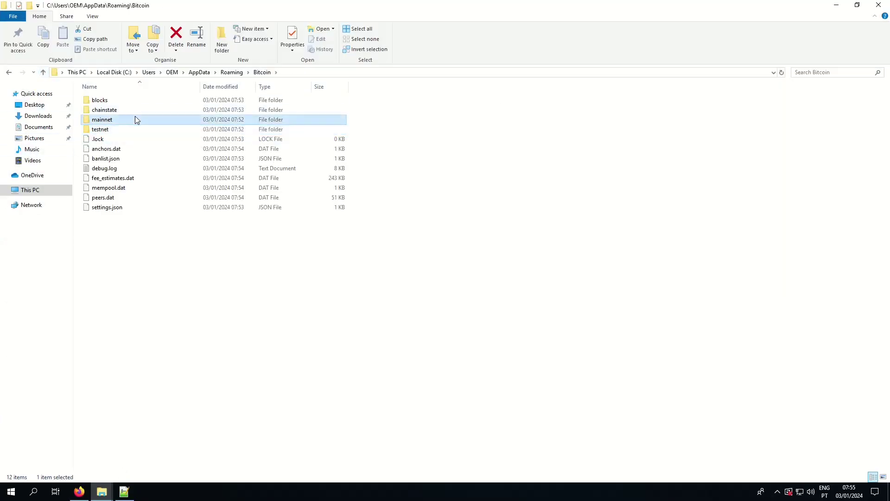
key(ctrl+a)
ctrl+click(113, 119)
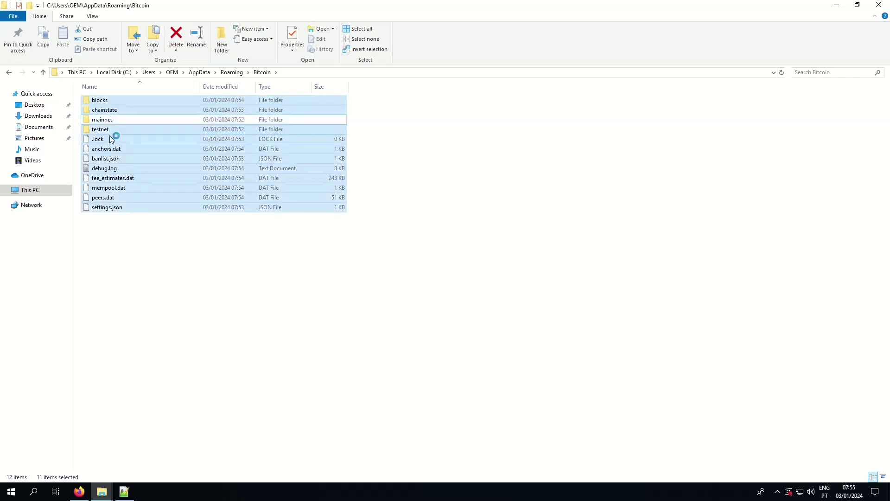
ctrl+click(111, 131)
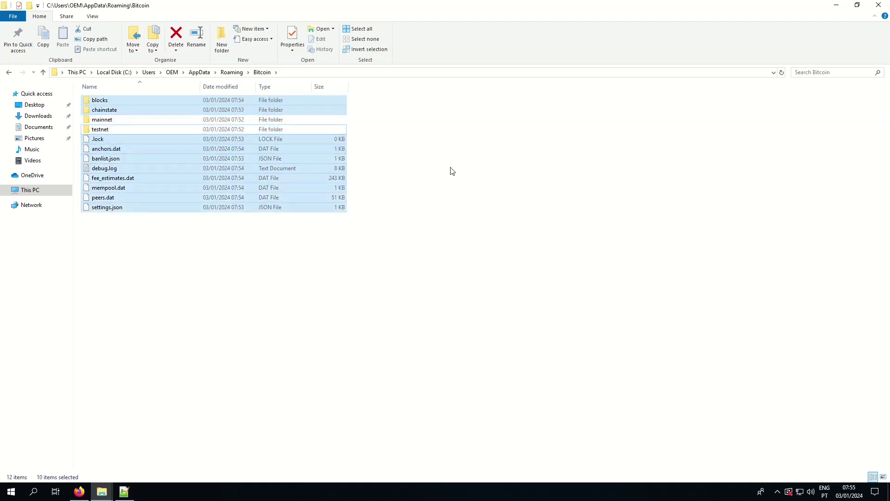
key(Delete)
click(837, 6)
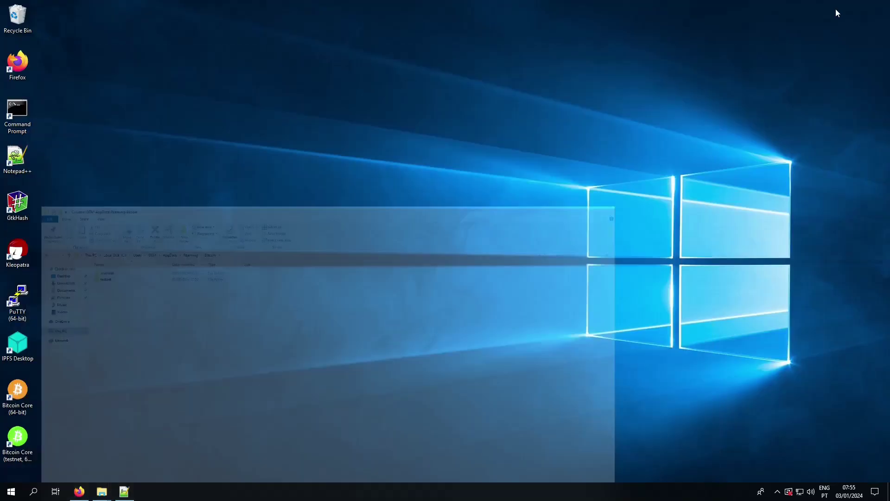
Copy the guide's first mainnet shortcut target, the one using C:\Program Files (x86)\Bitcoin\bitcoin-qt.exe, and return to the desktop.
click(79, 491)
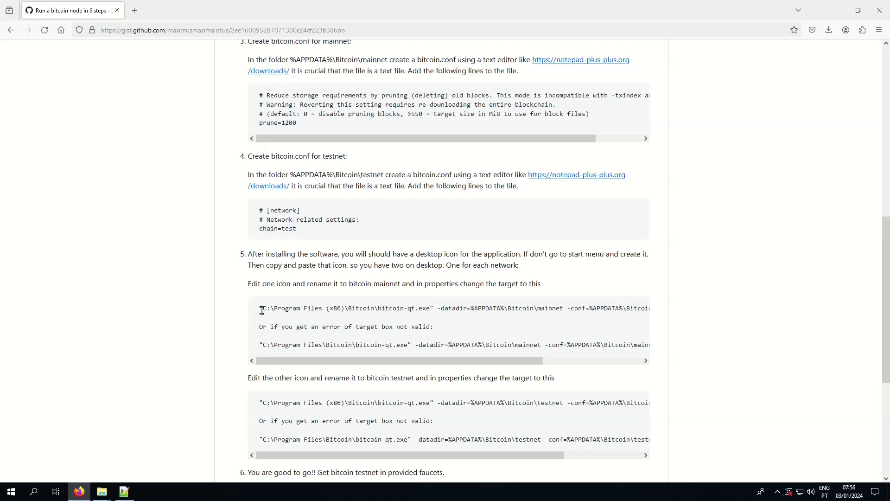
drag(261, 308, 704, 306)
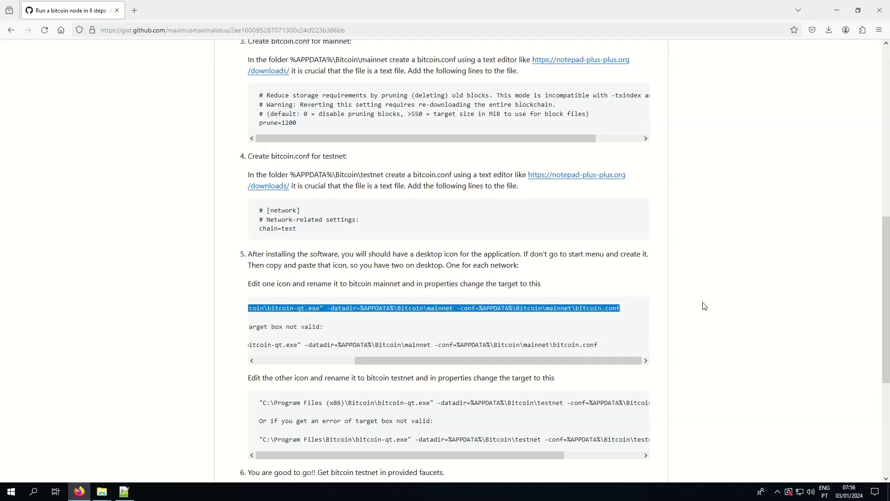
right_click(614, 307)
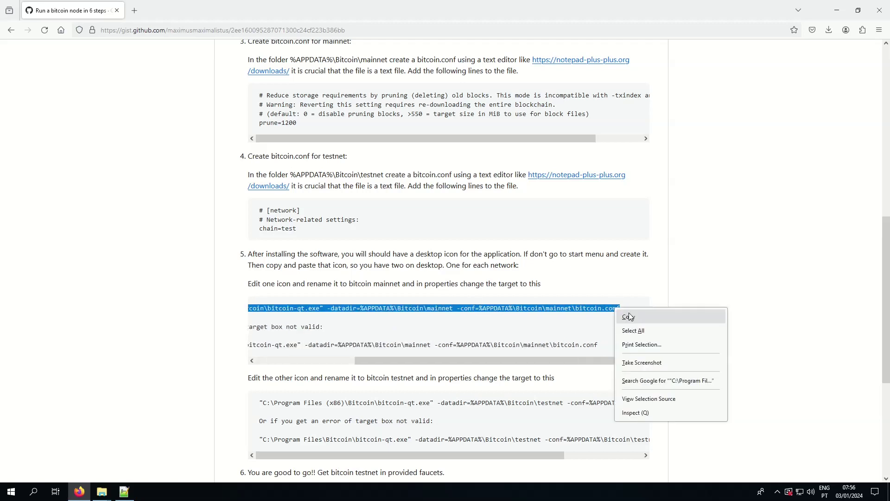
click(629, 313)
click(839, 11)
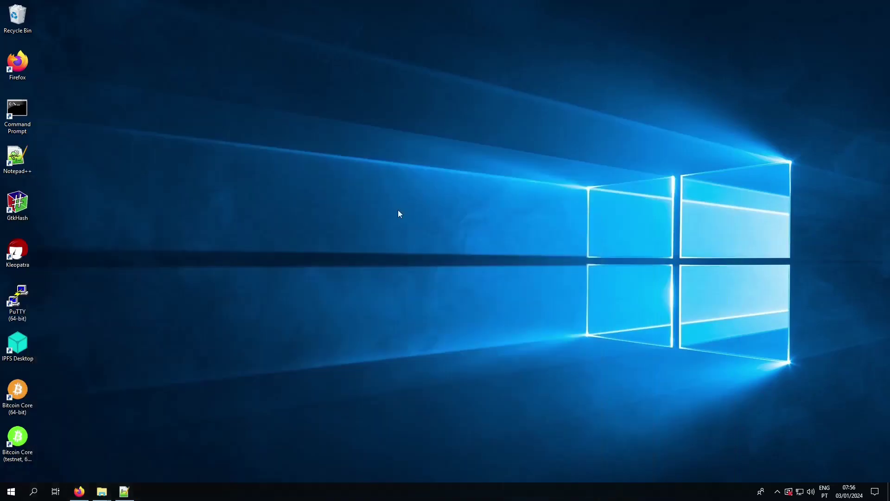
right_click(12, 388)
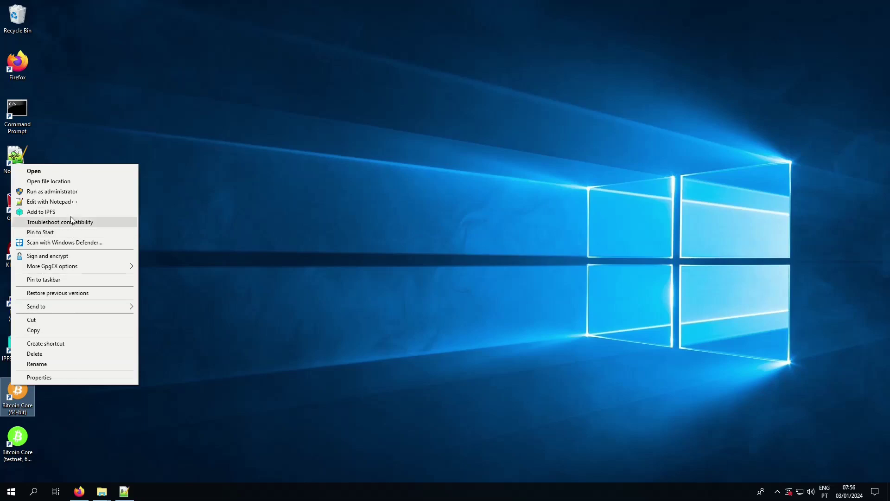
click(73, 203)
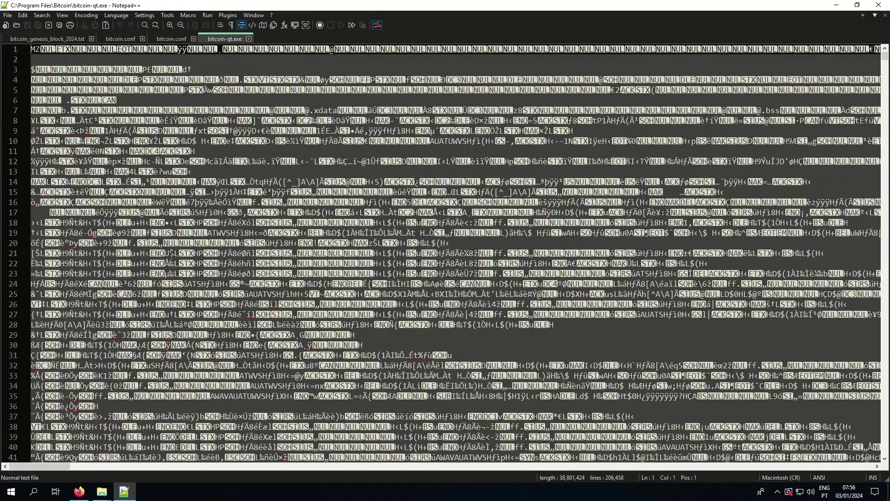
click(249, 39)
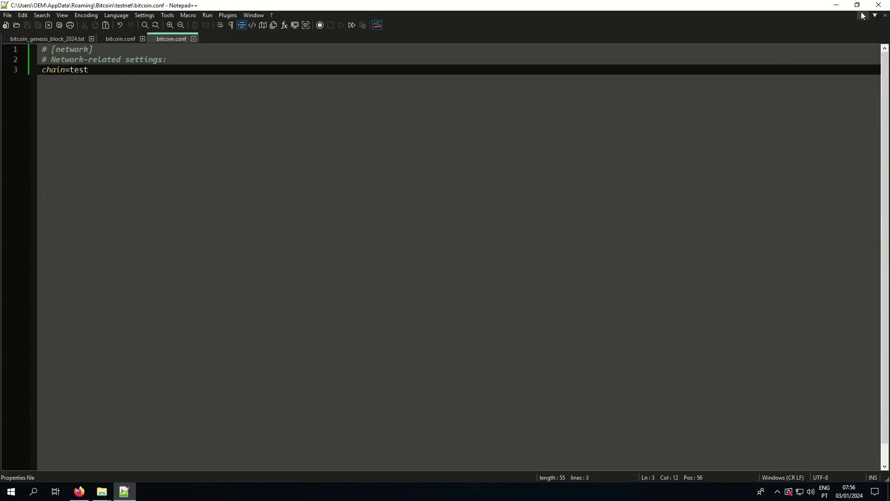
click(835, 5)
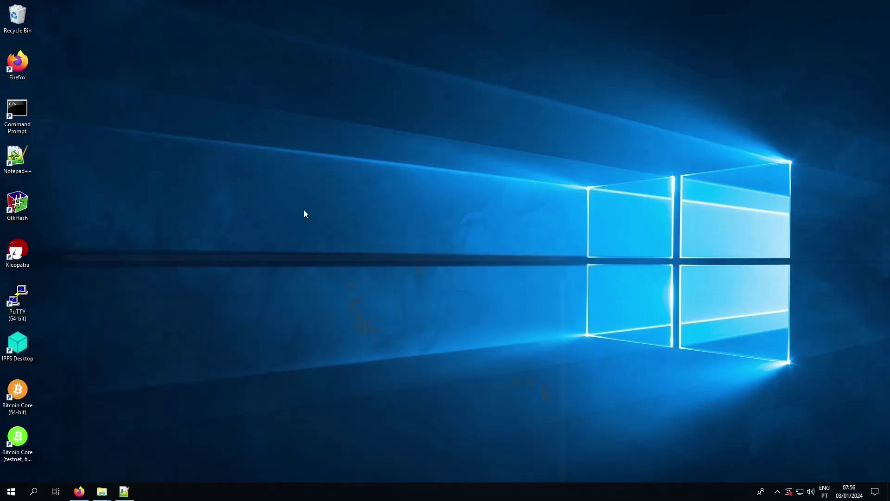
Try to set the Bitcoin Core (64-bit) desktop shortcut's target to the copied Program Files (x86) mainnet line.
right_click(8, 389)
click(31, 380)
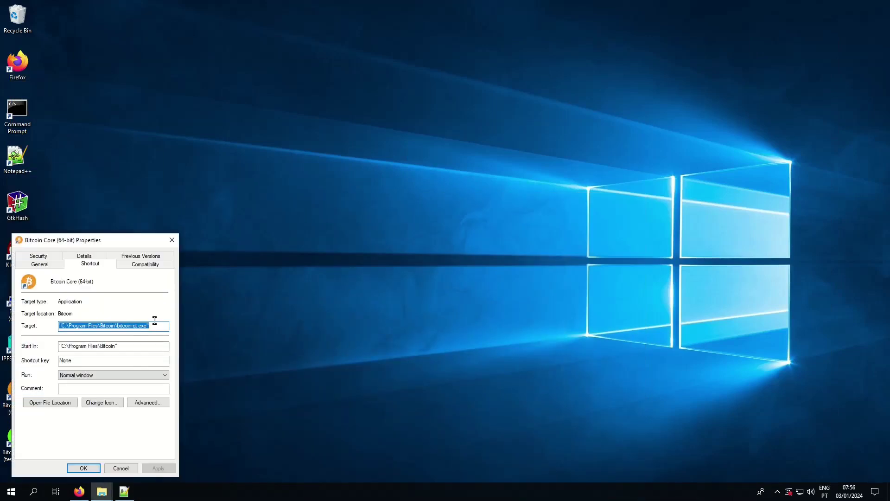
click(154, 325)
key(ctrl+a)
key(ctrl+v)
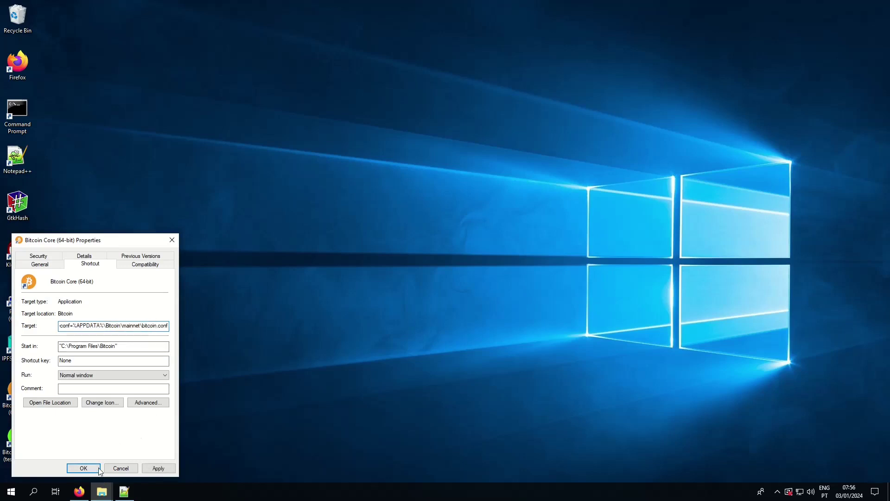
click(161, 466)
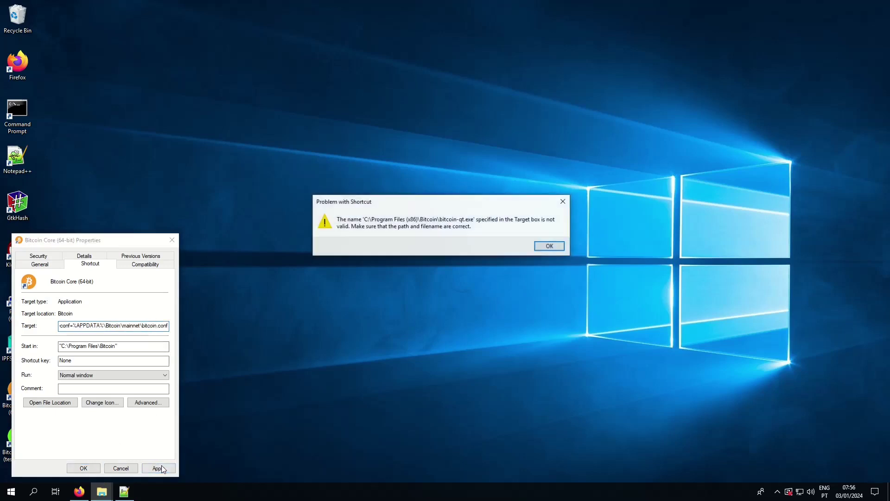
click(554, 247)
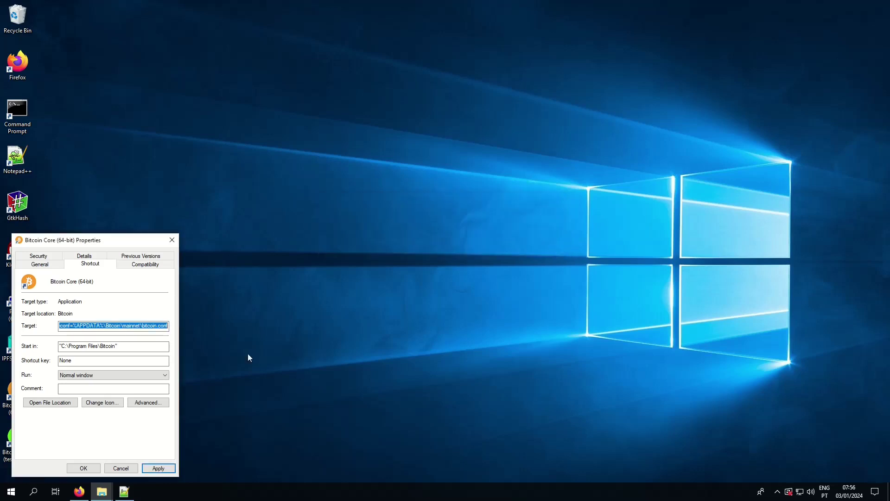
Copy the guide's alternative mainnet target, using C:\Program Files\Bitcoin\bitcoin-qt.exe with the mainnet datadir and conf options, and leave the browser.
click(79, 491)
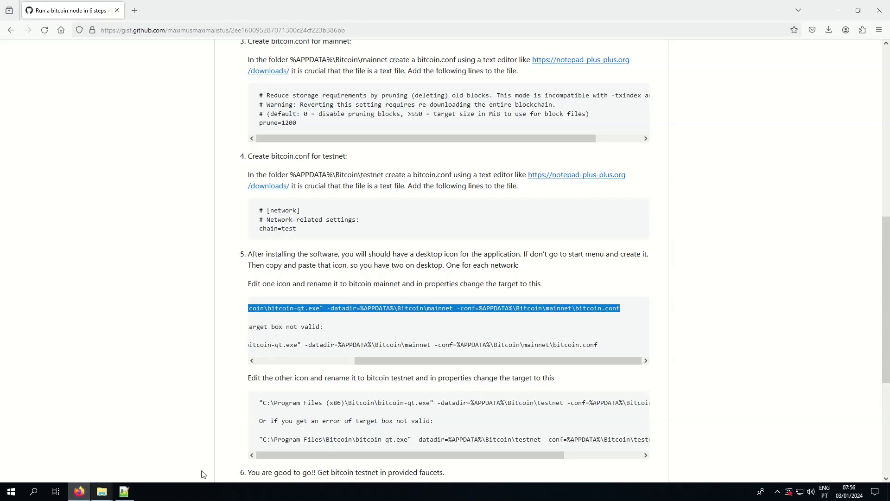
click(263, 361)
drag(259, 343, 654, 344)
right_click(607, 344)
click(626, 354)
click(79, 494)
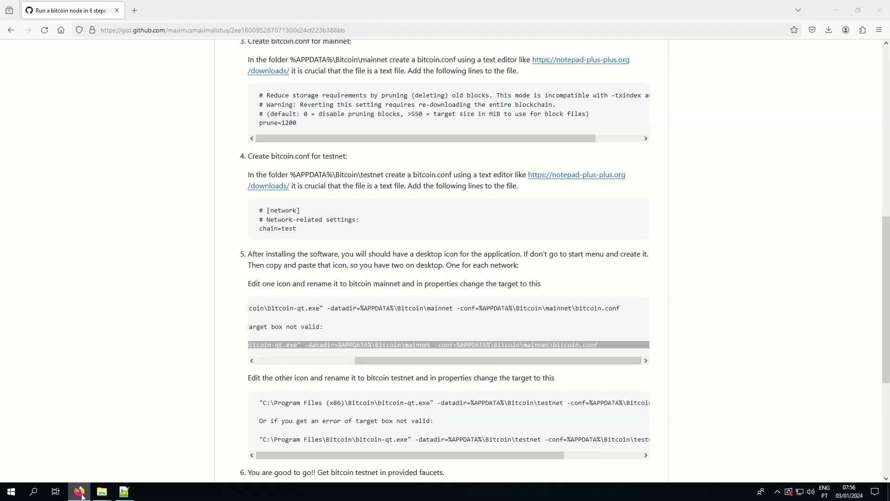
Replace the Bitcoin Core (64-bit) shortcut's target with the copied mainnet line, without its trailing blank, and apply the properties.
click(121, 326)
key(ctrl+a)
key(Delete)
key(ctrl+v)
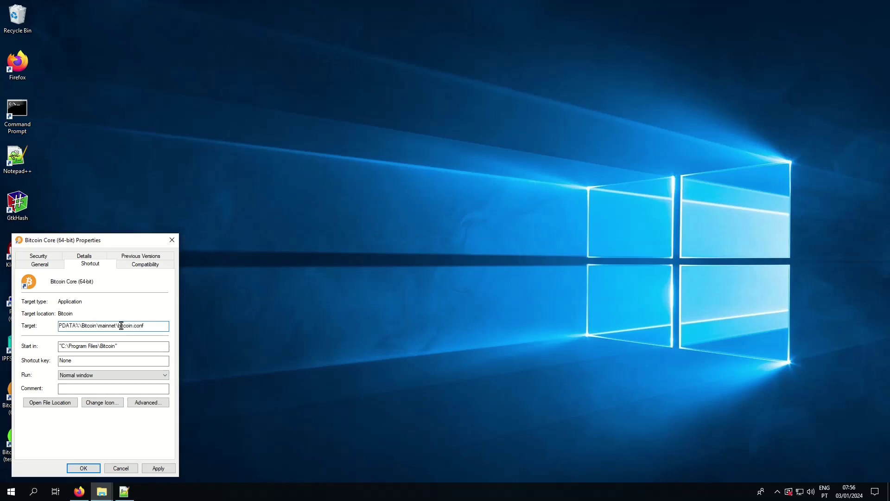
key(BackSpace)
key(Home)
key(End)
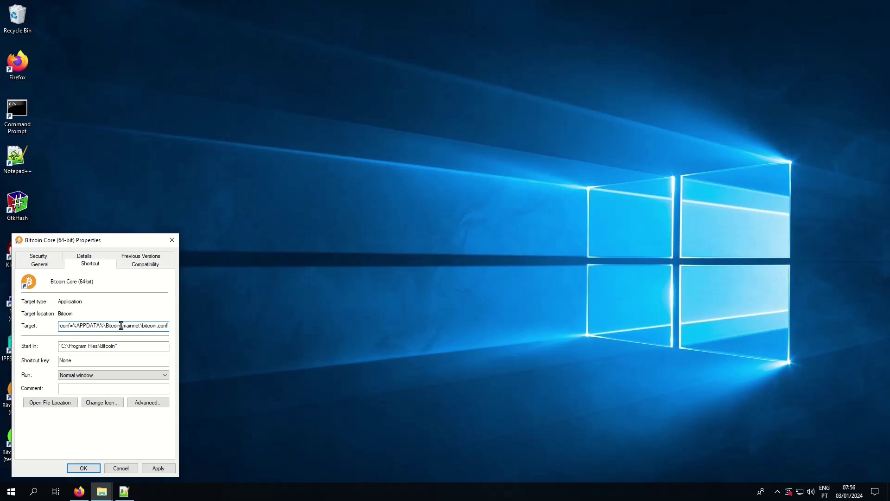
click(162, 471)
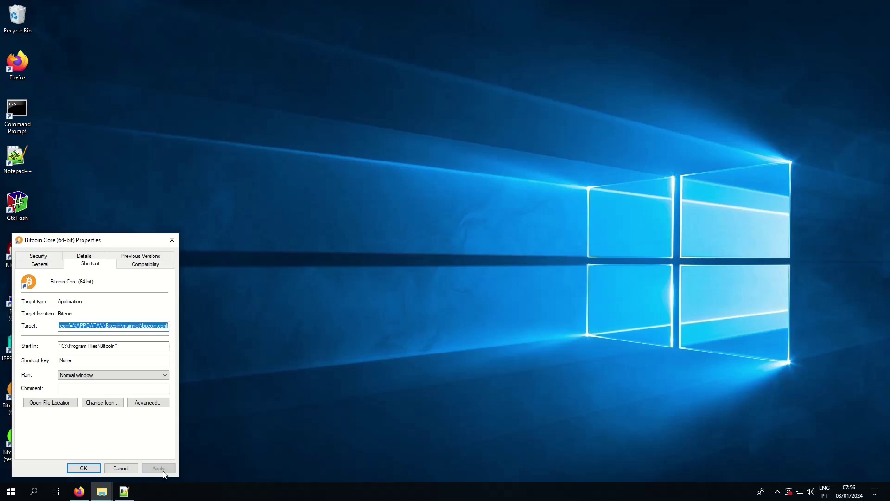
click(76, 469)
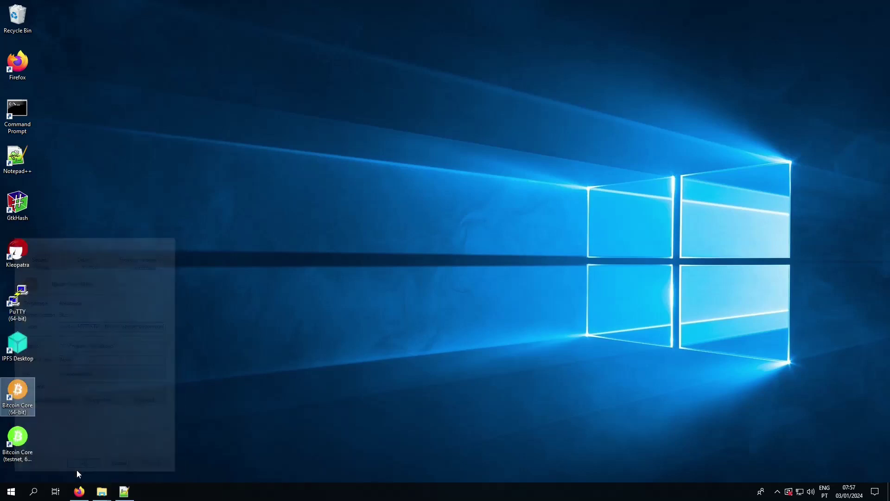
Launch Bitcoin Core (64-bit) from the desktop, allow it through the firewall on public networks, and maximise its window.
double_click(16, 394)
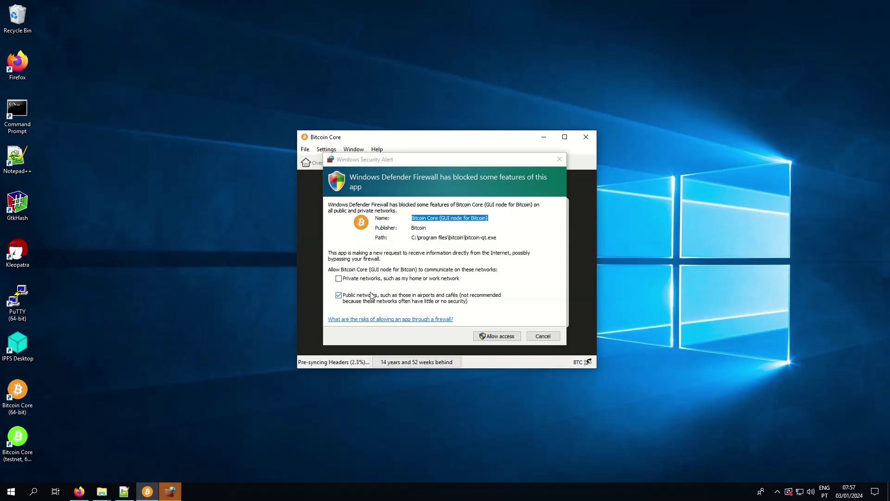
click(496, 335)
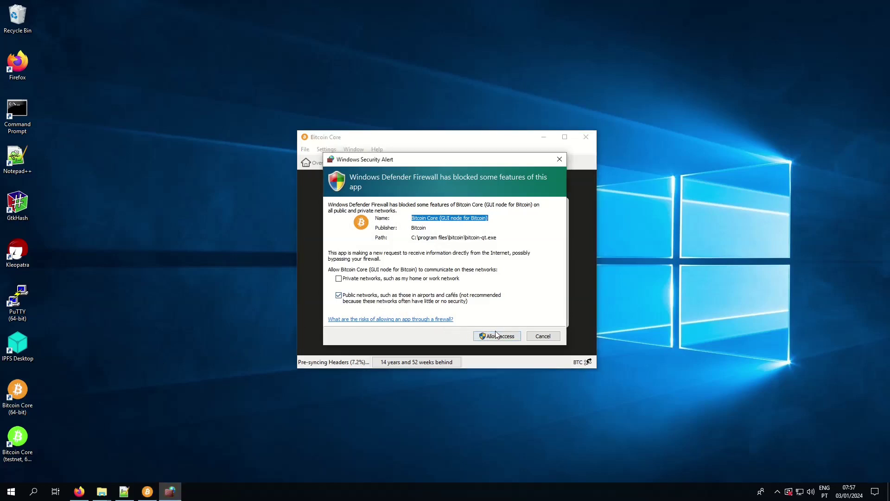
click(495, 339)
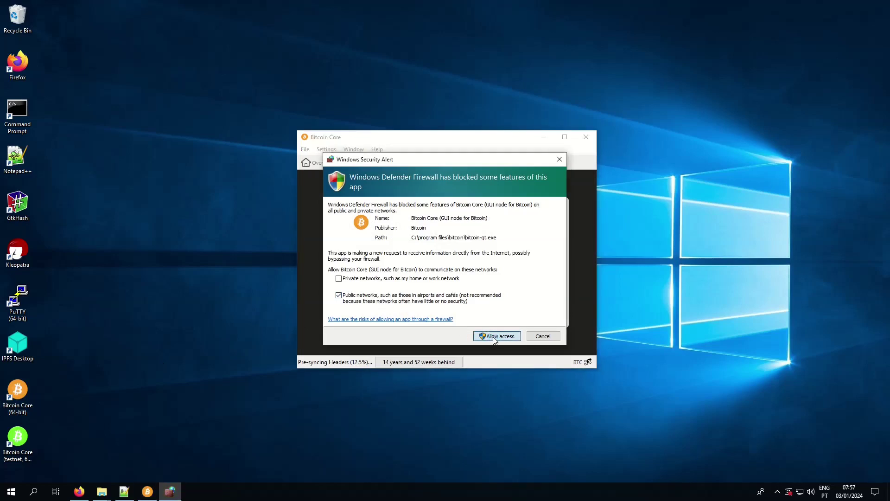
click(495, 338)
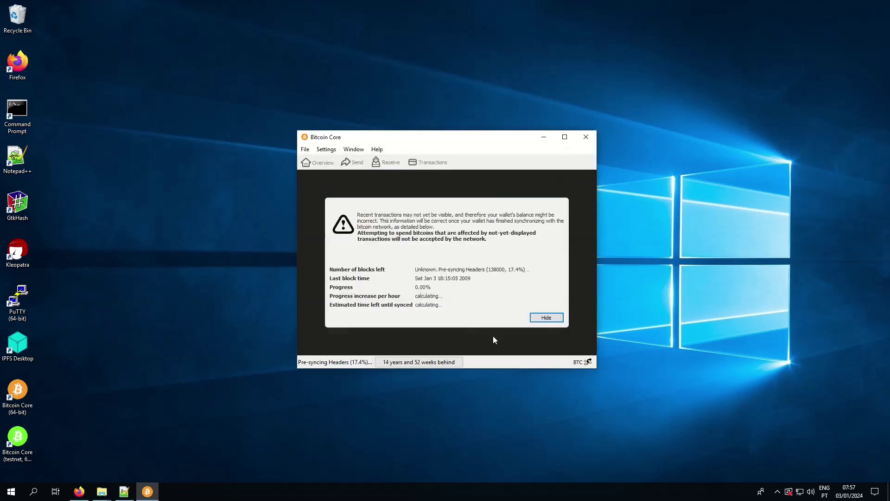
click(564, 136)
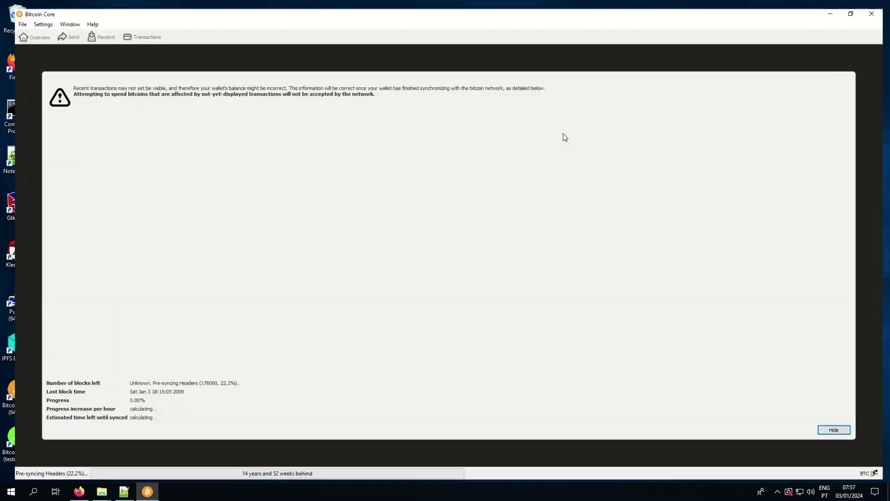
Open Bitcoin Core's node information to check the data directory and network, and view the console and network traffic.
click(56, 17)
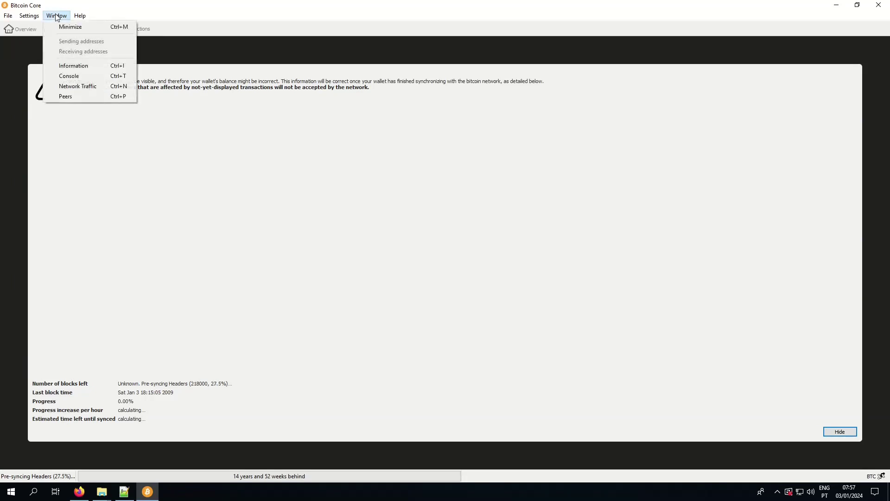
mouse_move(31, 18)
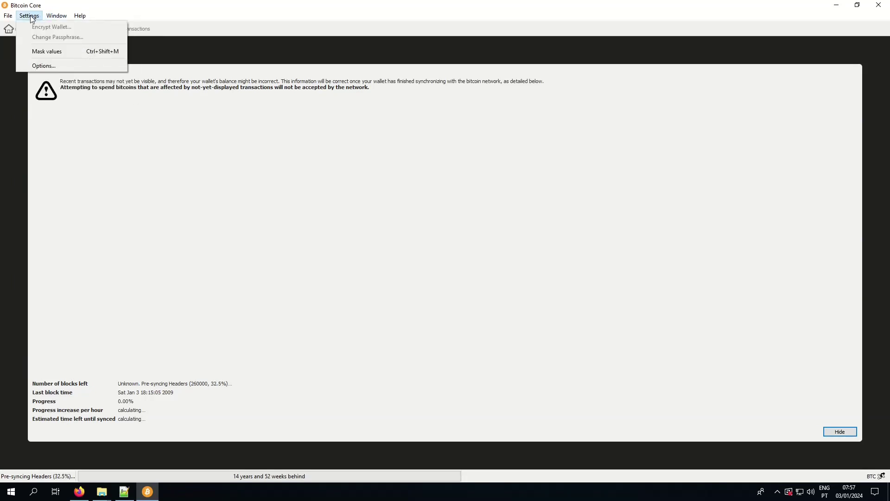
mouse_move(62, 18)
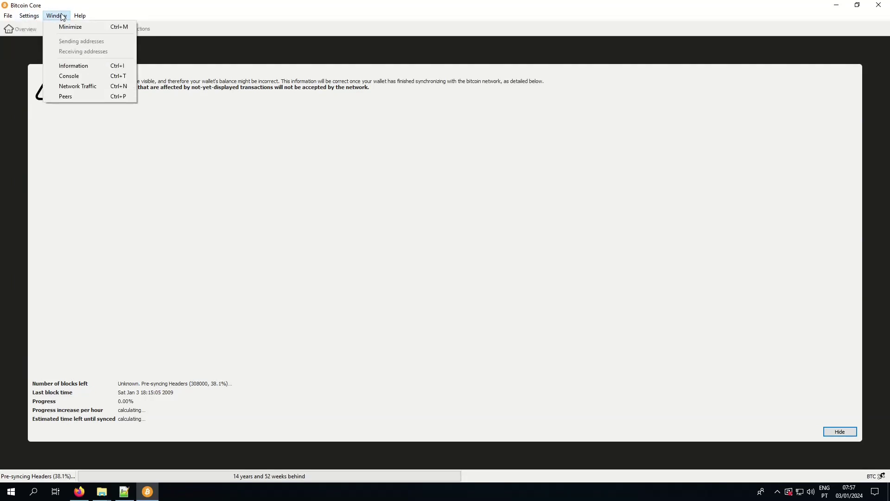
click(79, 66)
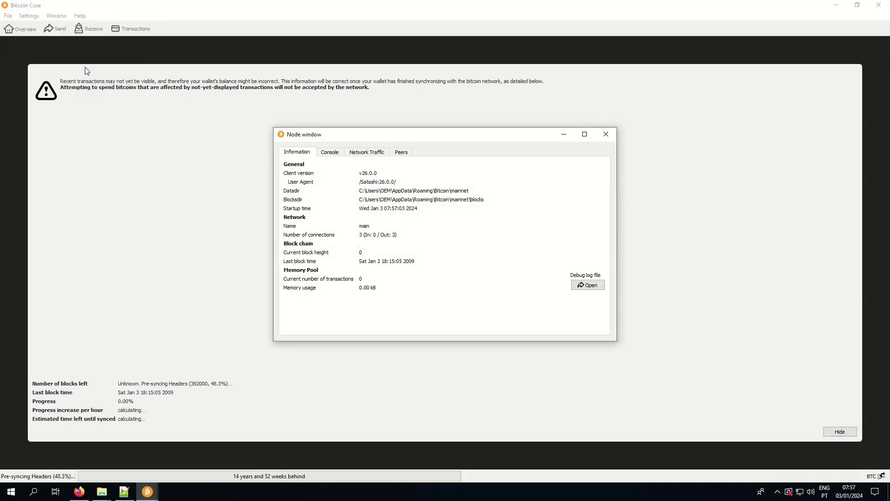
click(327, 155)
click(351, 155)
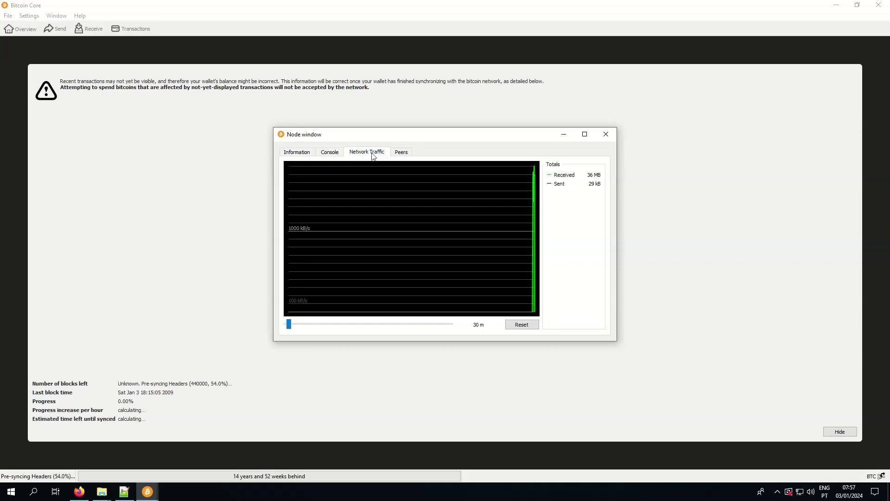
View the mainnet node's peers, recheck its general information, and close the node window.
click(401, 153)
click(304, 155)
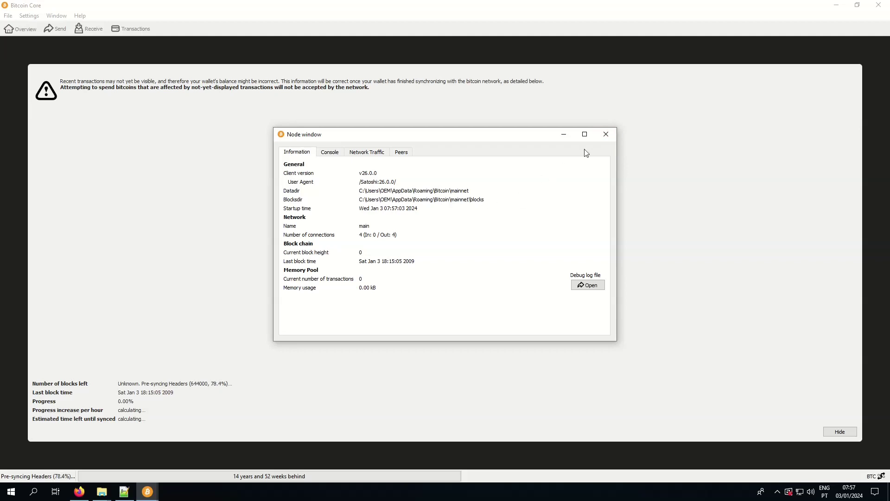
click(605, 134)
Open the mainnet configuration file from Bitcoin Core's options in Notepad, without always using that app for .conf files.
click(29, 16)
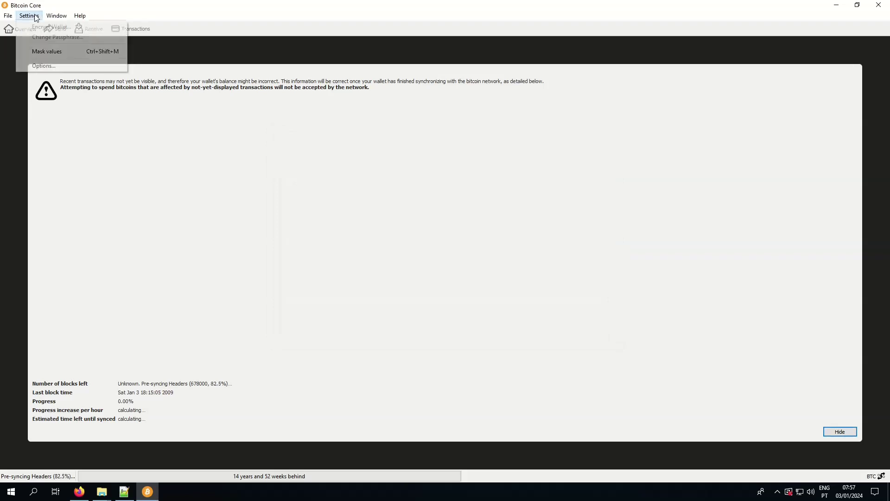
click(43, 68)
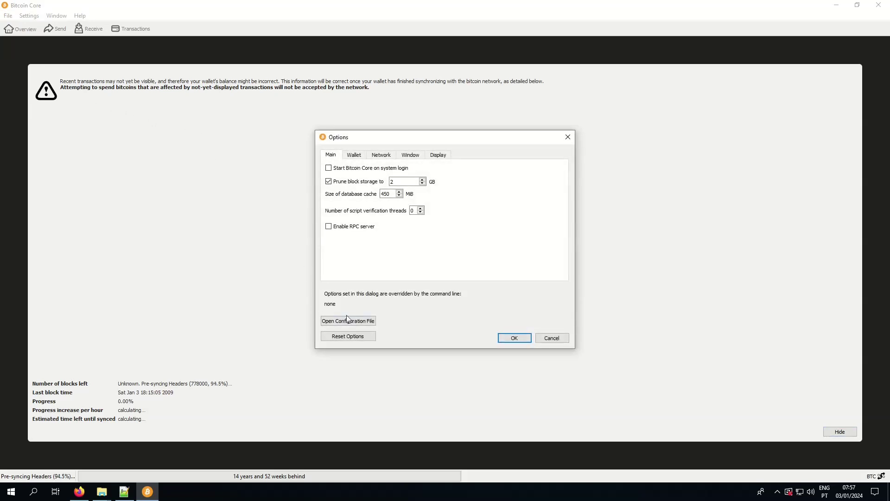
click(356, 321)
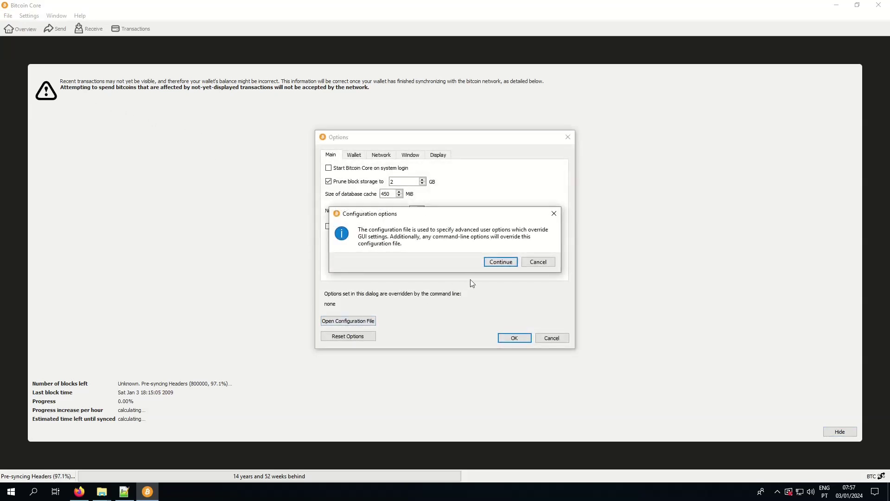
click(504, 263)
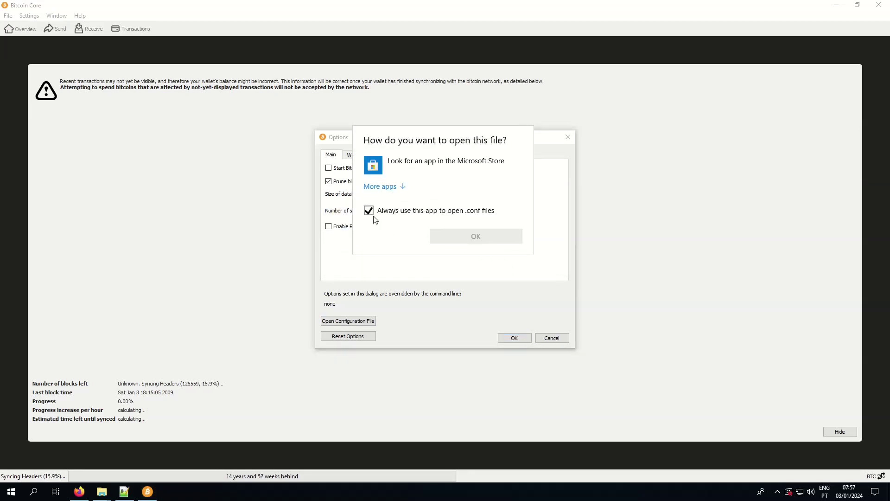
click(387, 186)
click(398, 232)
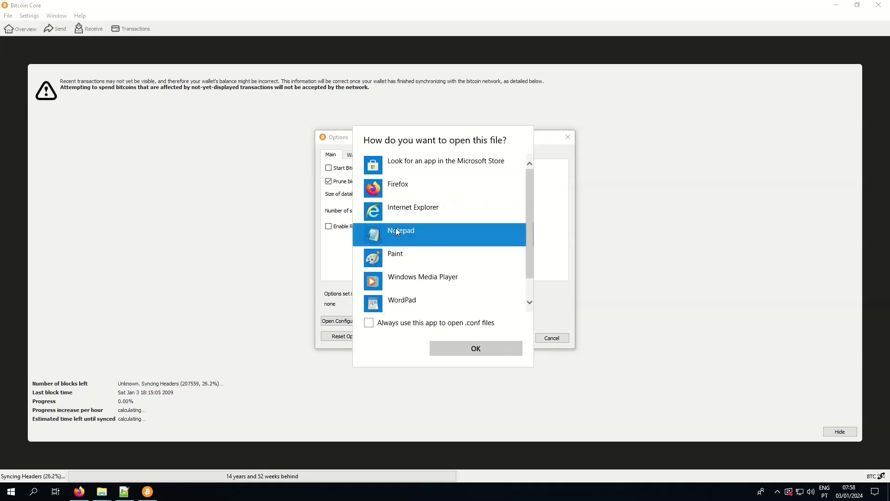
click(458, 353)
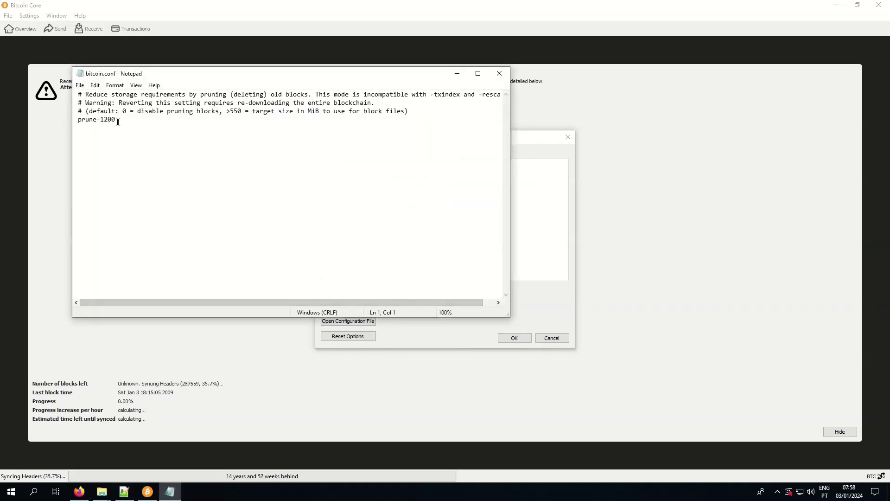
Compare the opened file with the mainnet bitcoin.conf in Notepad++, then close Notepad, cancel the options and minimise Bitcoin Core.
click(125, 493)
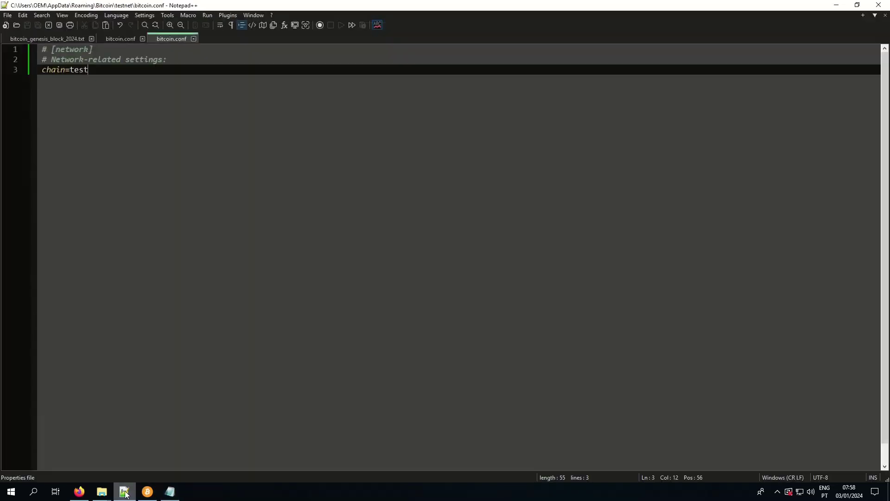
click(122, 40)
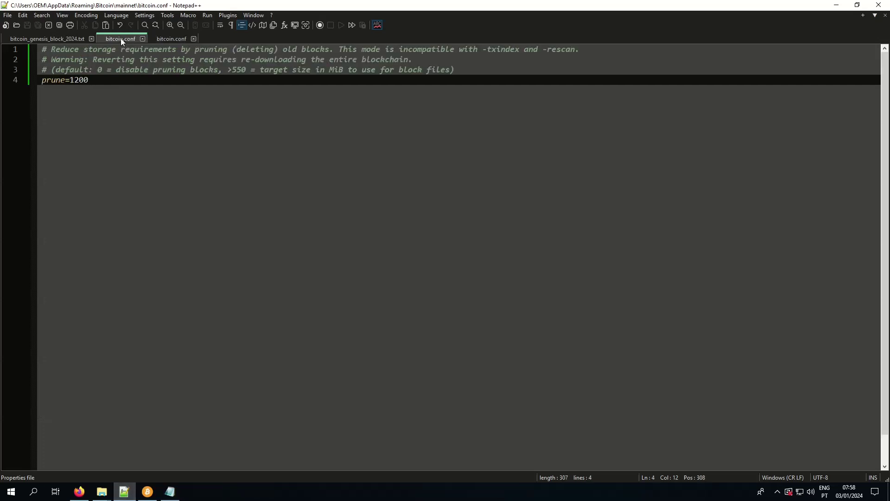
click(132, 493)
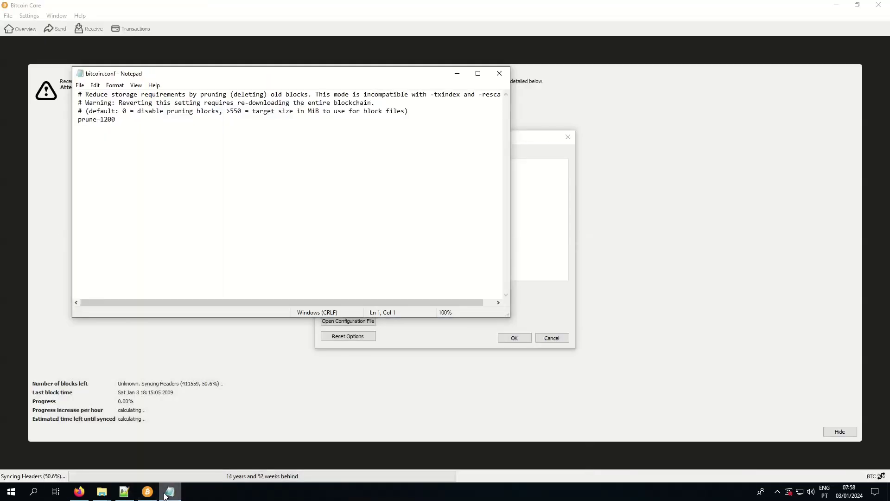
click(500, 76)
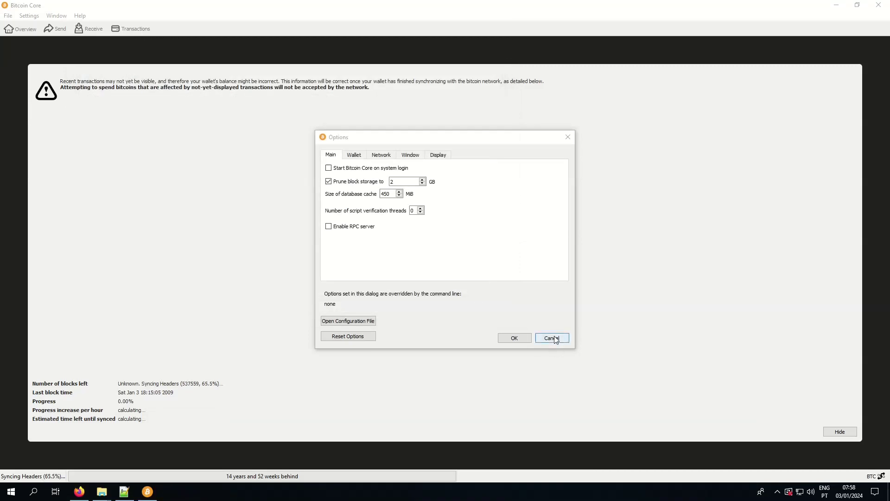
click(553, 338)
click(837, 5)
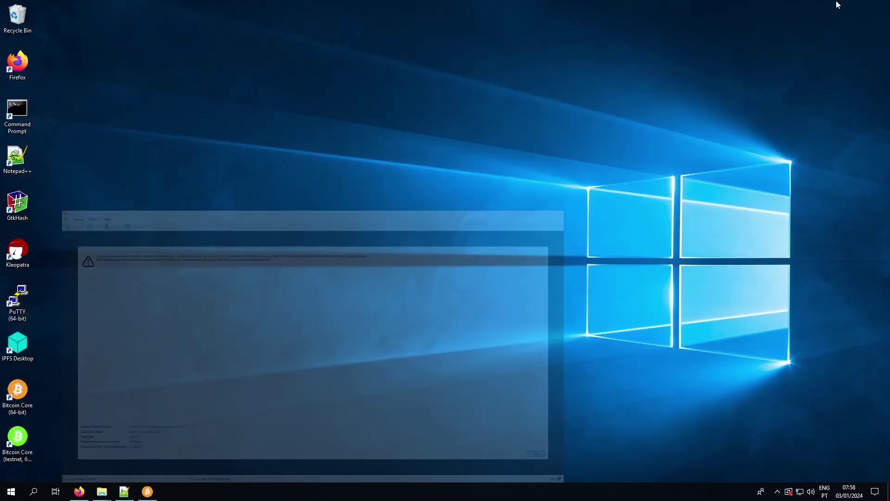
Examine the contents of the mainnet and testnet folders inside AppData\Roaming\Bitcoin in File Explorer.
mouse_move(103, 497)
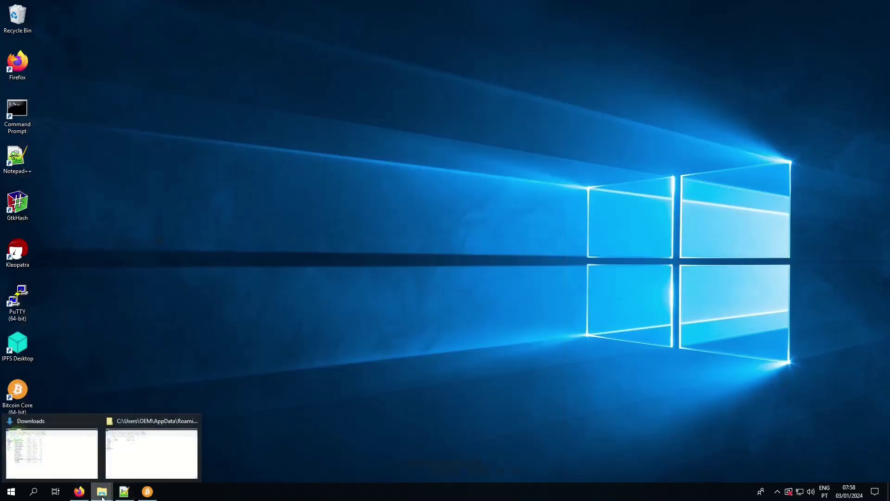
click(145, 456)
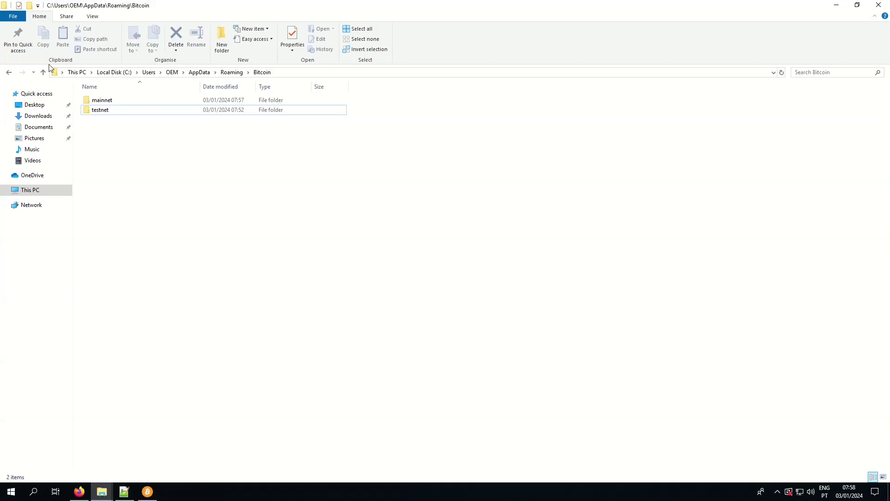
click(43, 72)
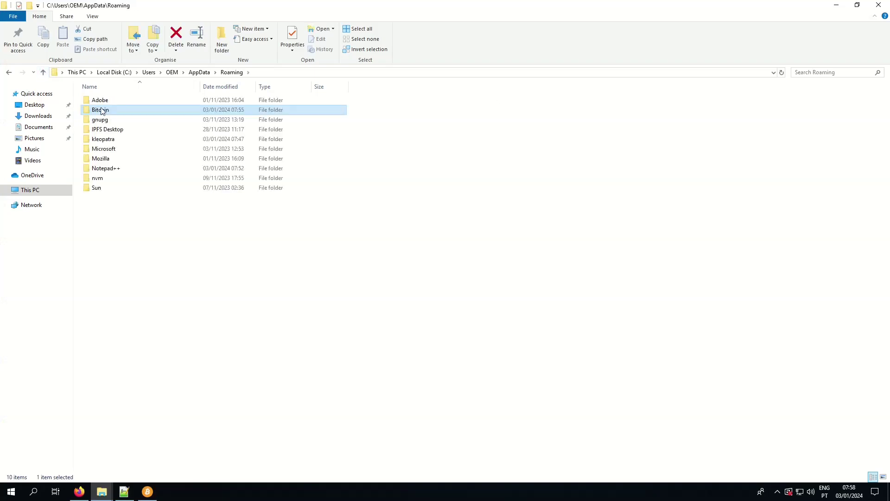
double_click(102, 111)
double_click(108, 102)
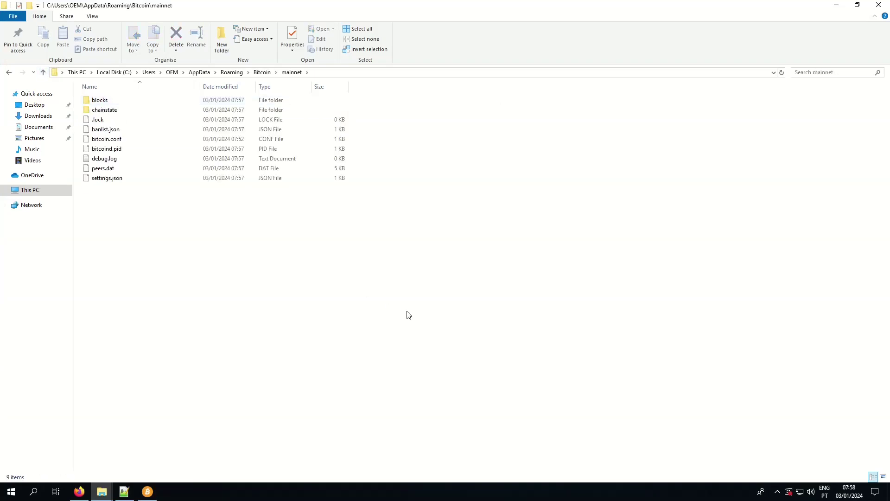
click(43, 71)
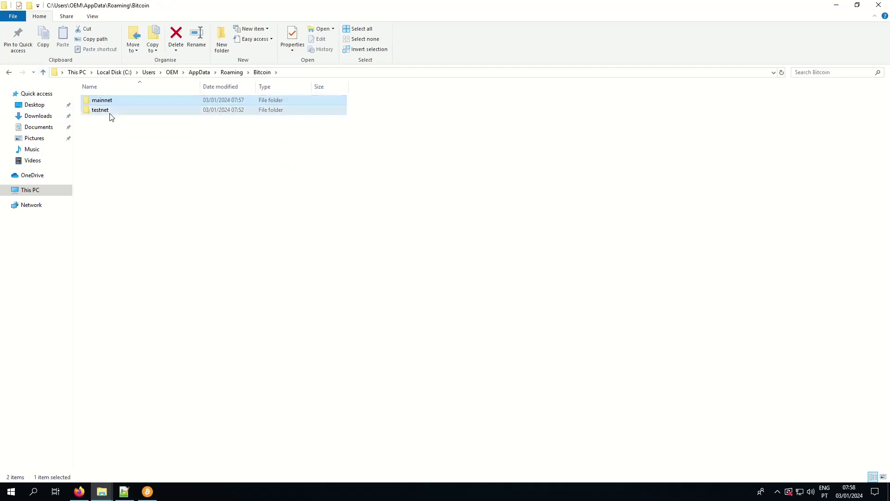
double_click(110, 113)
click(43, 71)
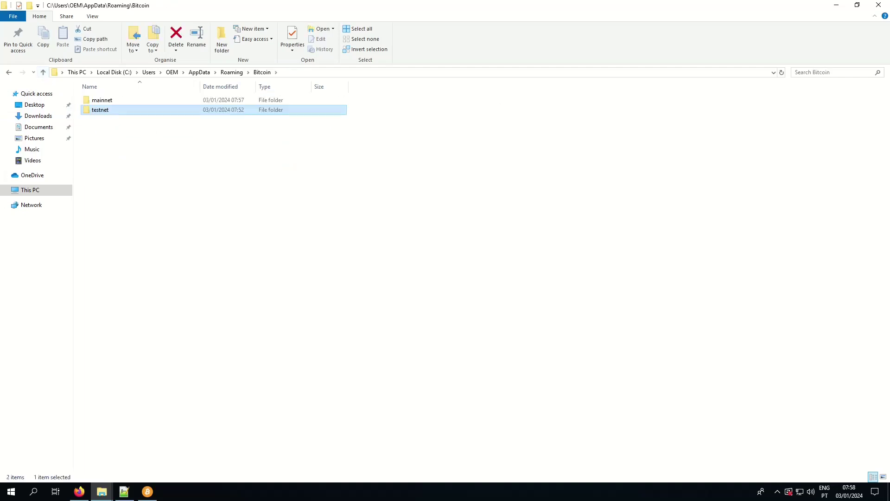
Return to Bitcoin Core, exit the mainnet node, and minimise File Explorer once it has shut down.
click(147, 491)
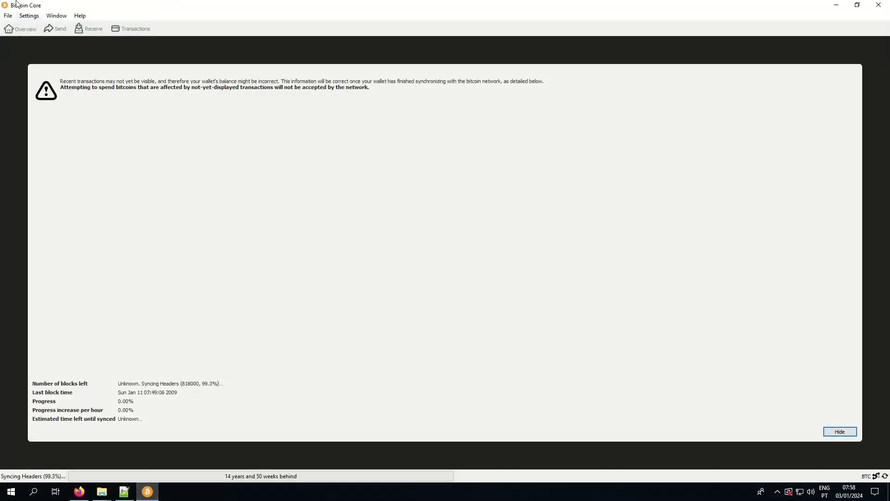
click(10, 16)
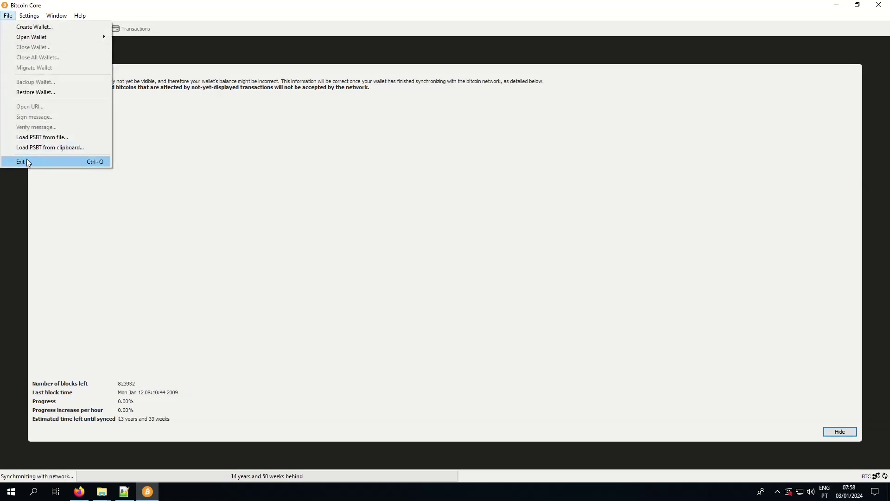
click(21, 162)
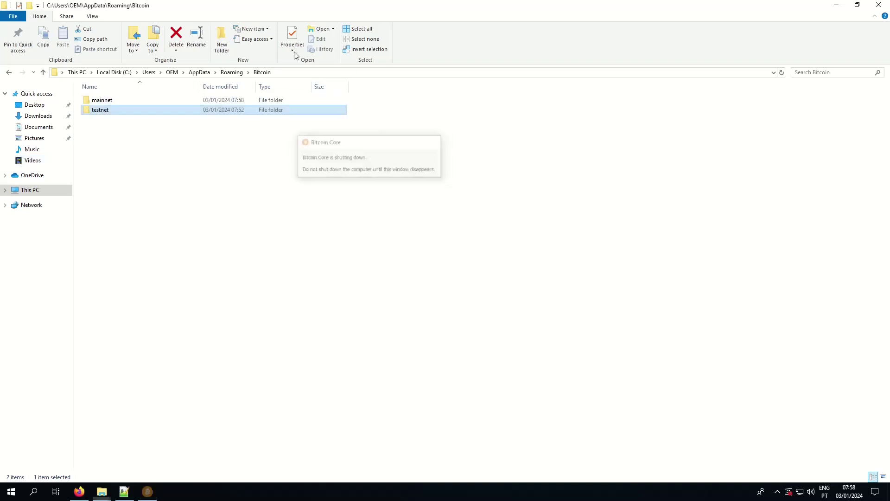
click(836, 5)
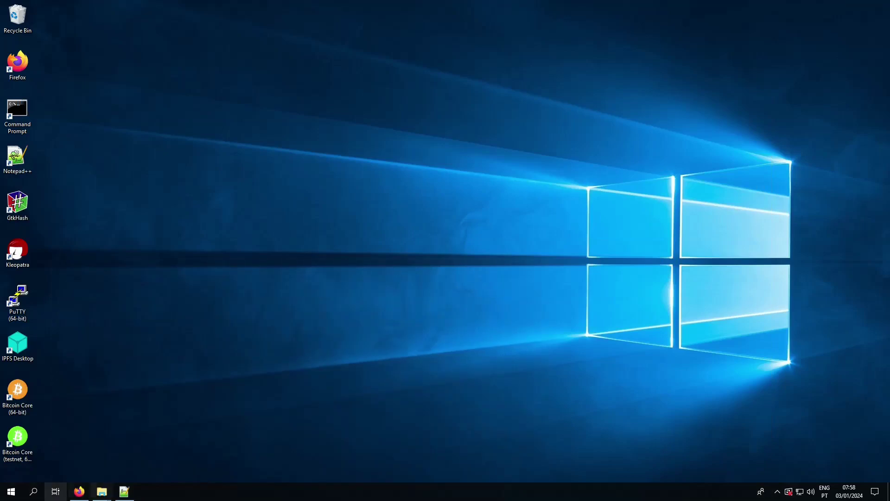
Copy the guide's alternative testnet target, using C:\Program Files\Bitcoin\bitcoin-qt.exe with the testnet datadir and conf options, and minimise the browser.
click(79, 493)
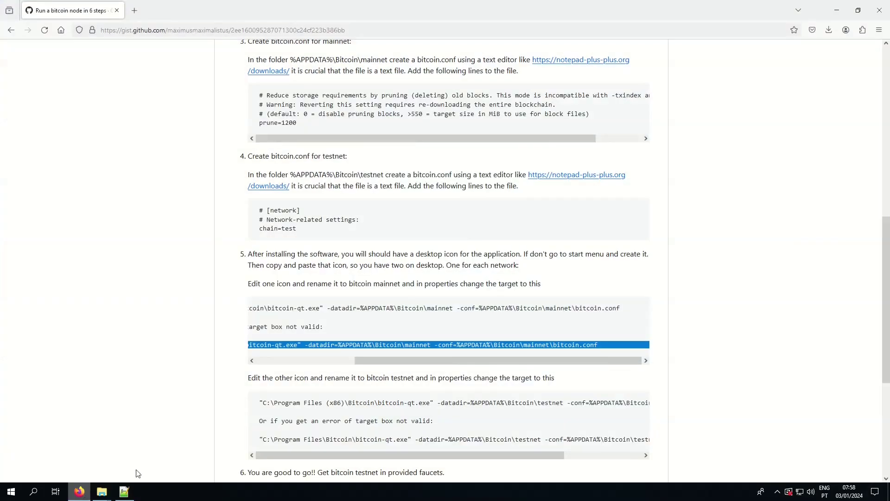
scroll(306, 392, down, 1)
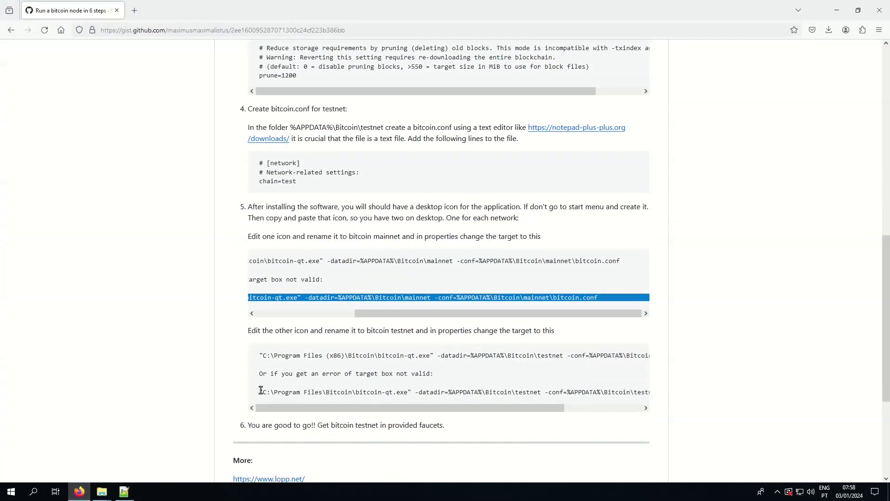
drag(258, 392, 699, 398)
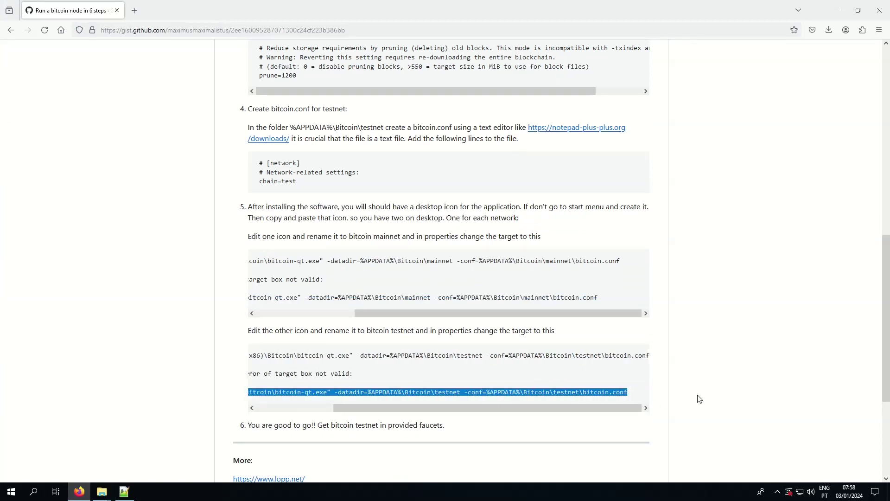
right_click(614, 399)
click(630, 288)
click(841, 11)
Replace the target of the Bitcoin Core (testnet, 64-bit) desktop shortcut with the copied testnet line and apply the properties.
click(24, 438)
right_click(24, 439)
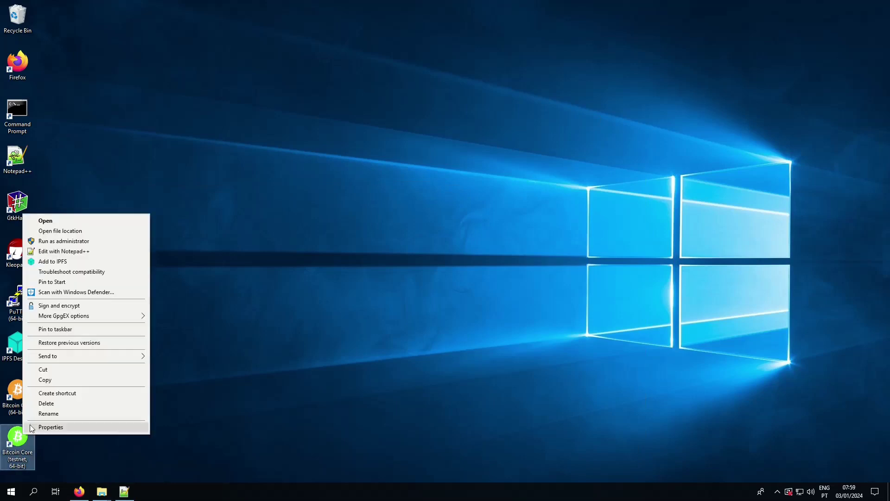
click(61, 425)
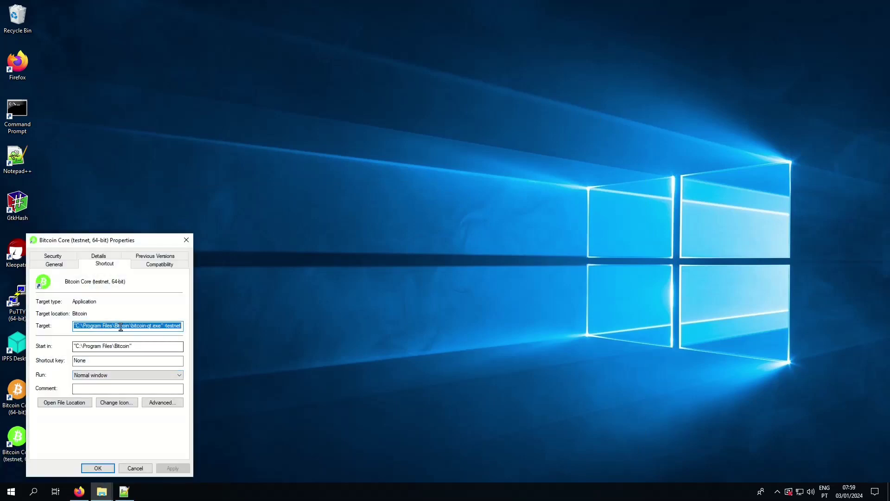
key(Delete)
key(ctrl+v)
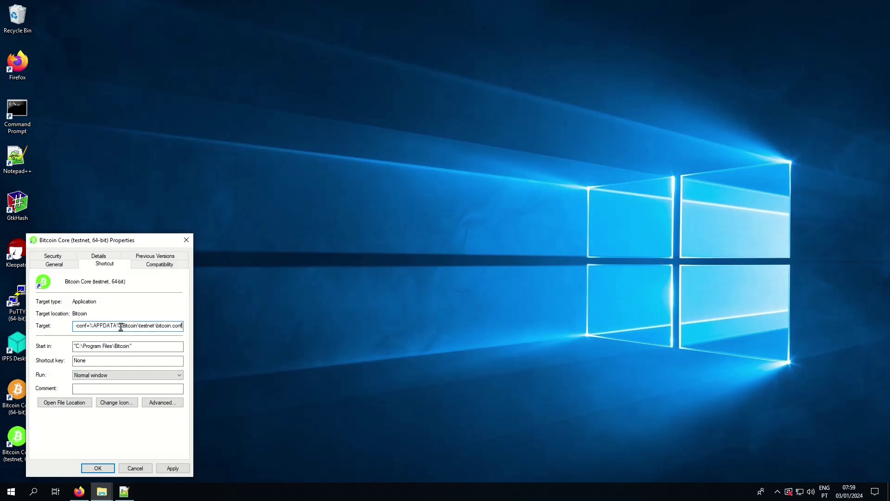
click(180, 469)
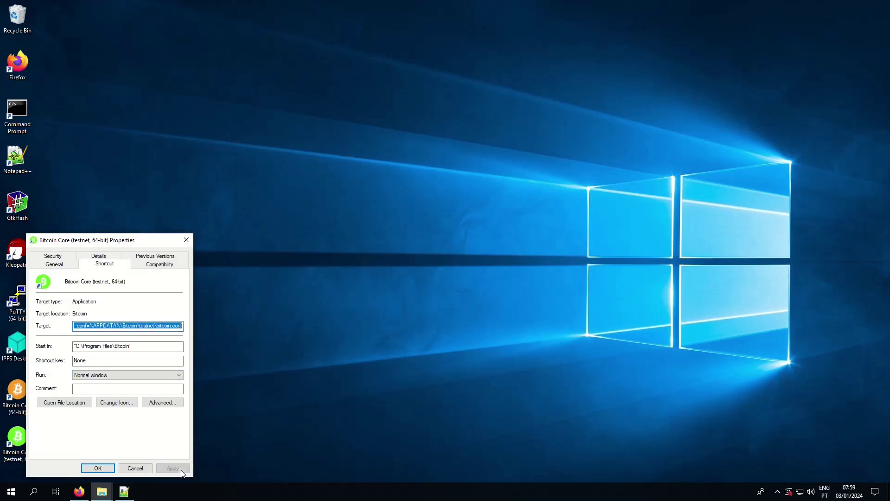
click(103, 468)
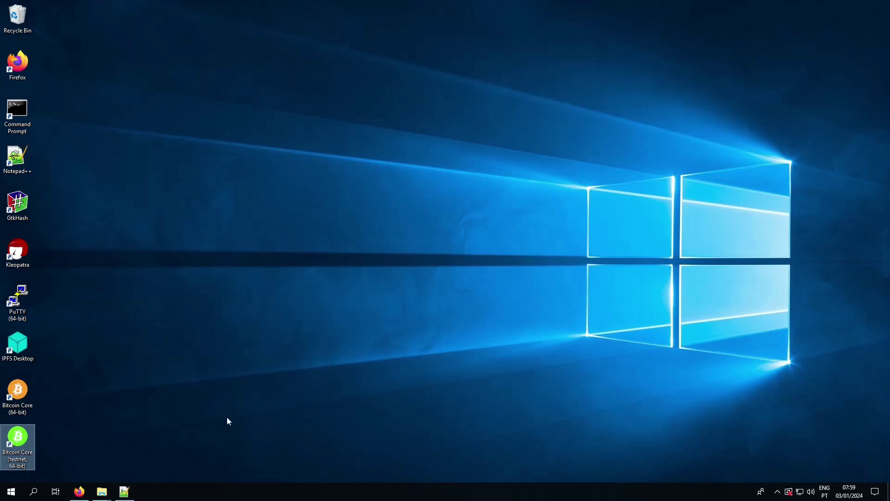
Launch Bitcoin Core (testnet, 64-bit) from the desktop, accept the disk space warning, hide the sync overlay and maximise the window.
double_click(20, 444)
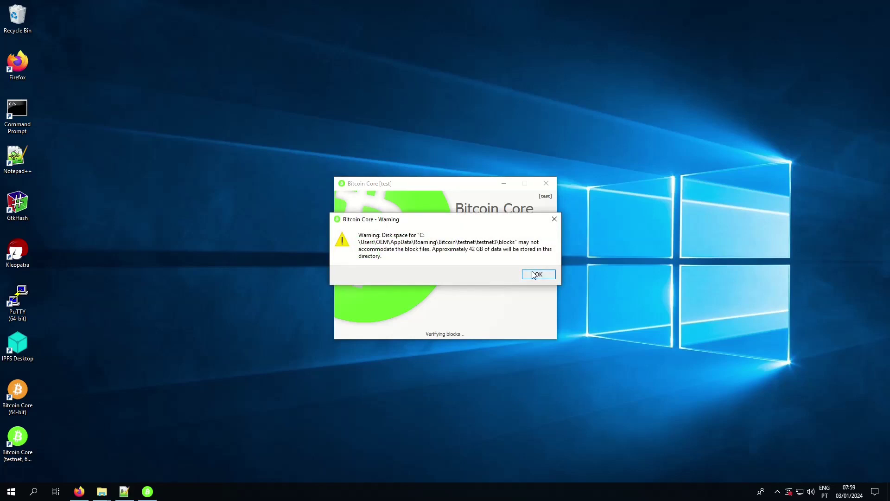
click(533, 275)
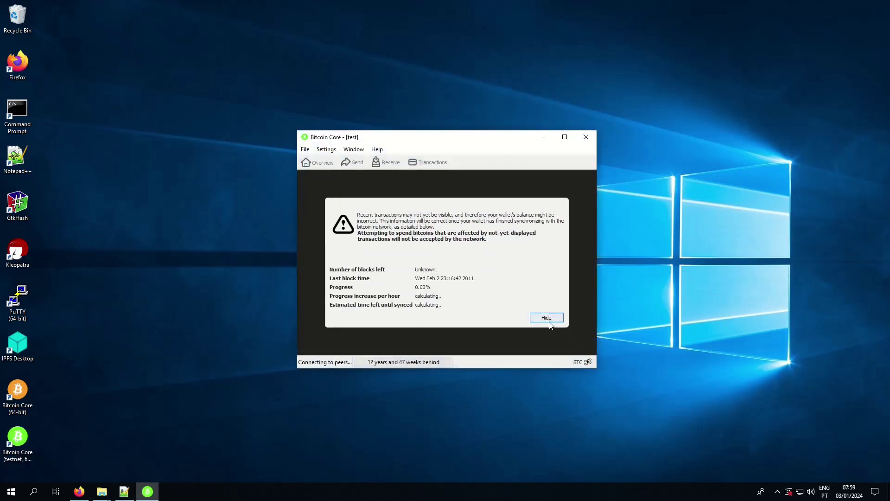
click(553, 320)
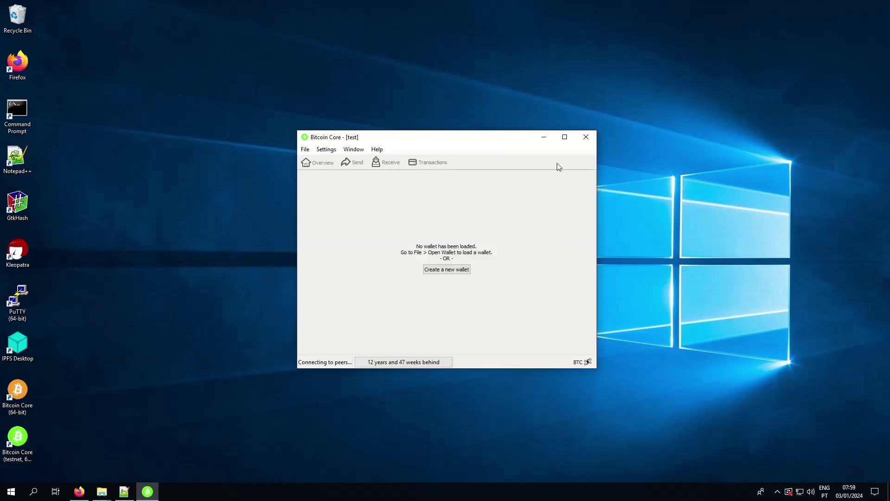
click(564, 137)
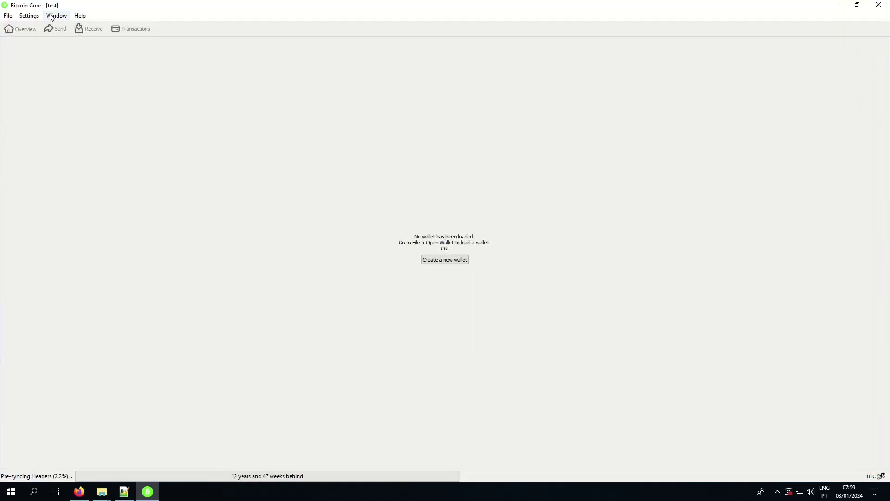
Open the testnet node's configuration file from the Bitcoin Core options, choosing Notepad as the app for .conf files.
click(28, 16)
click(46, 64)
click(29, 15)
click(46, 65)
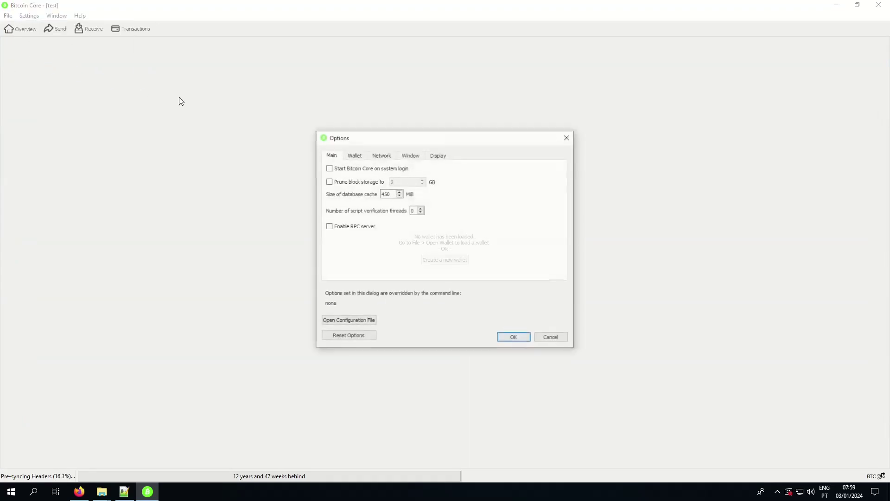
click(358, 321)
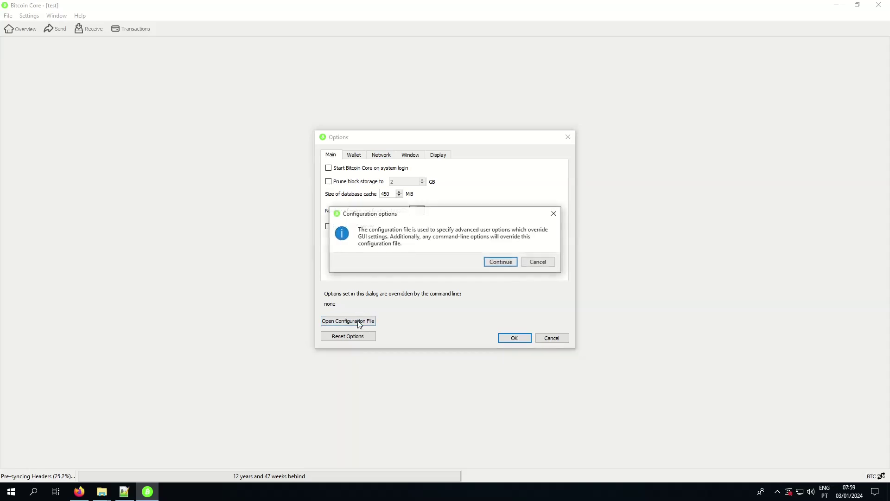
click(500, 262)
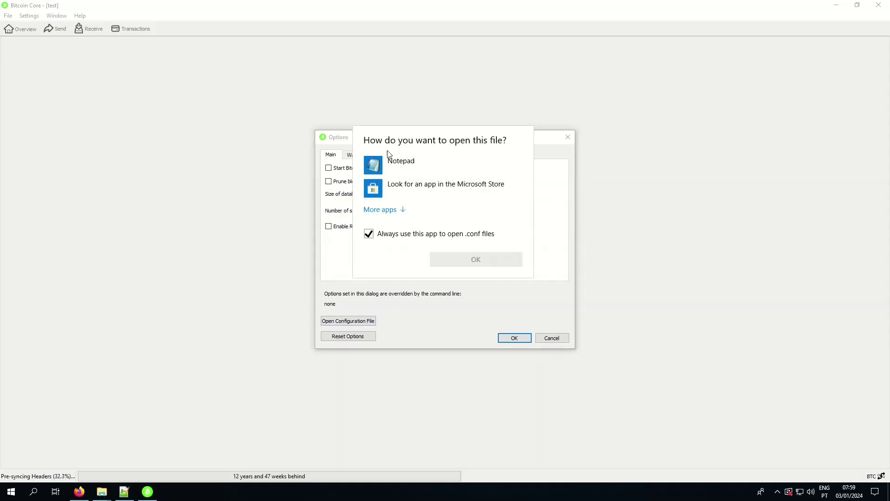
click(383, 159)
click(500, 260)
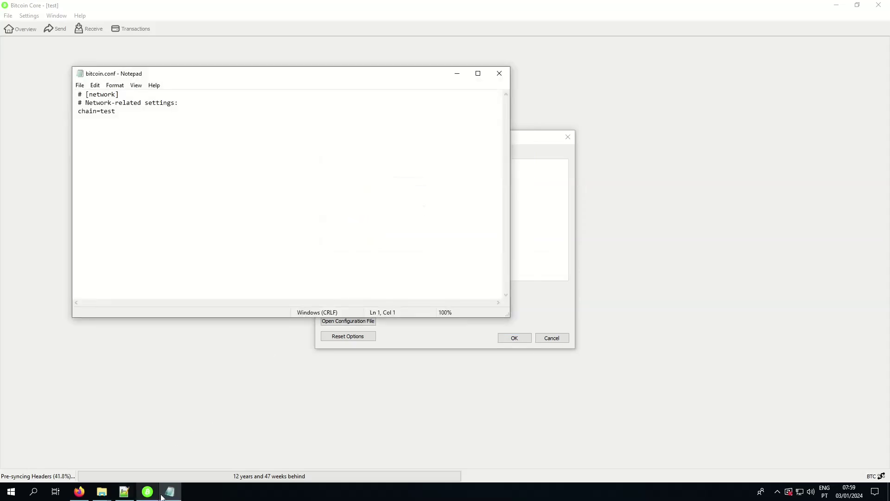
Compare the testnet bitcoin.conf in Notepad++ with the configuration file opened in Notepad.
click(124, 492)
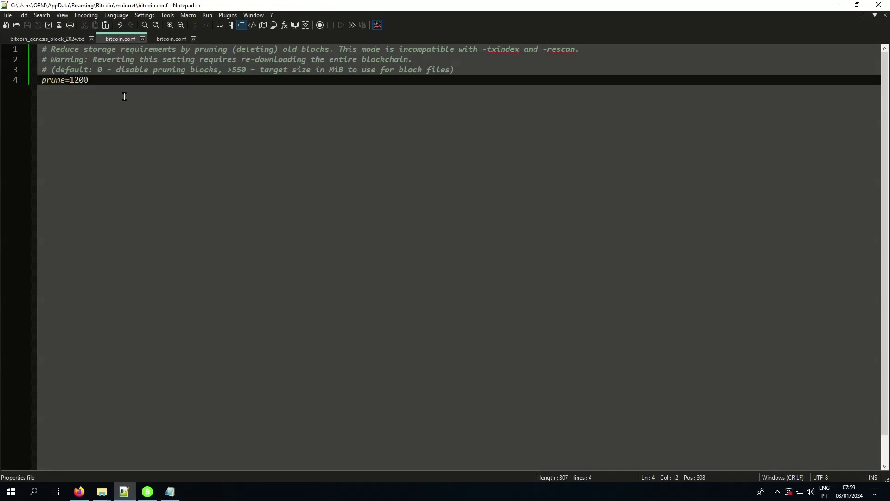
click(167, 40)
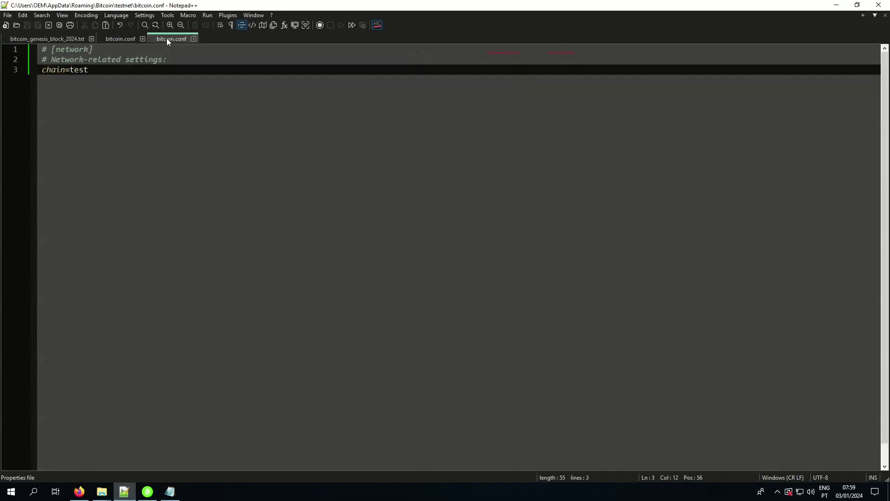
click(169, 492)
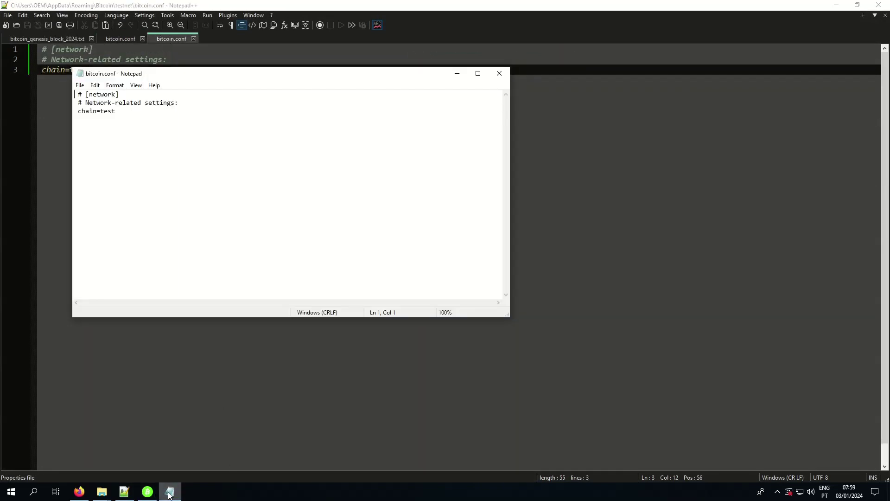
Return to Bitcoin Core, close the options dialog and exit the testnet node.
click(148, 491)
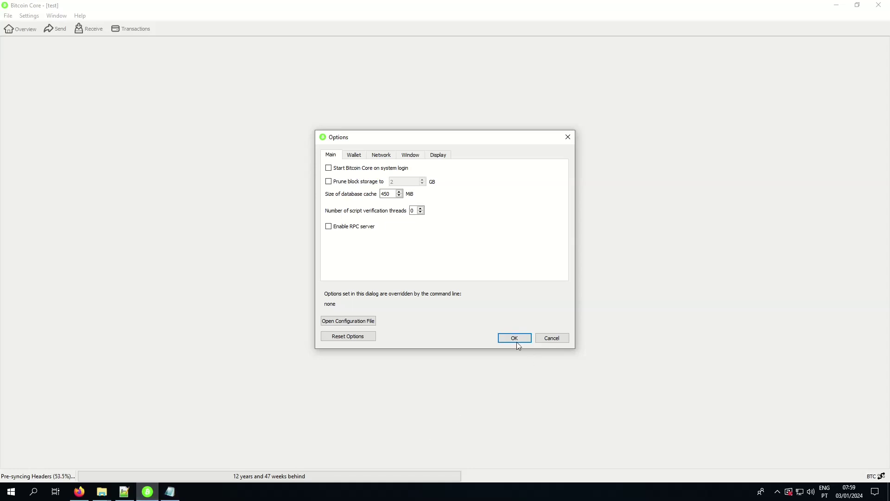
click(518, 344)
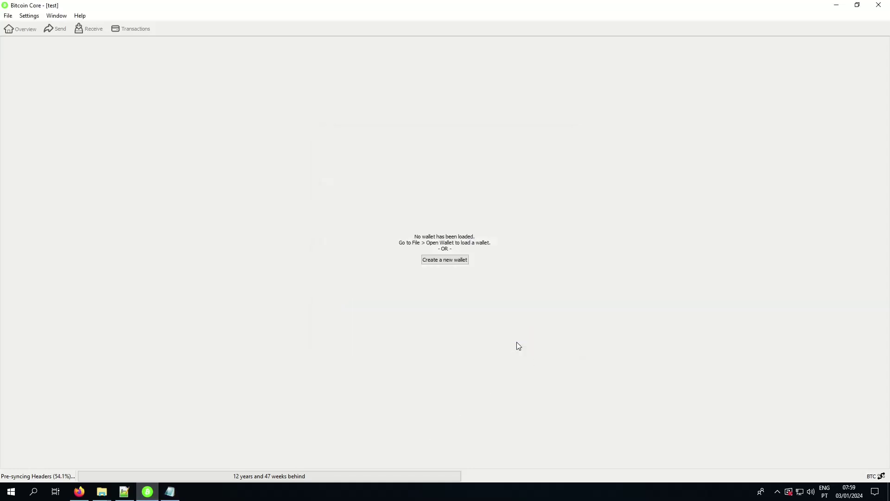
click(10, 16)
click(40, 162)
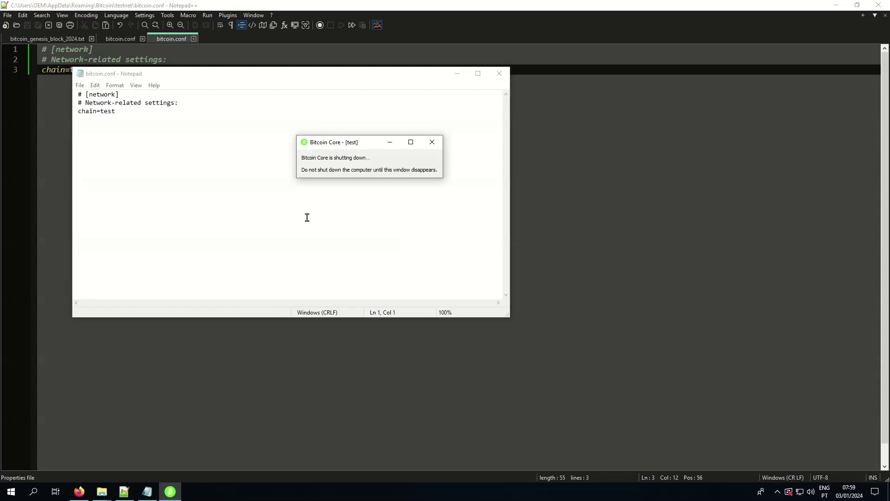
Close Notepad and both bitcoin.conf files in Notepad++, and minimise Notepad++.
click(500, 73)
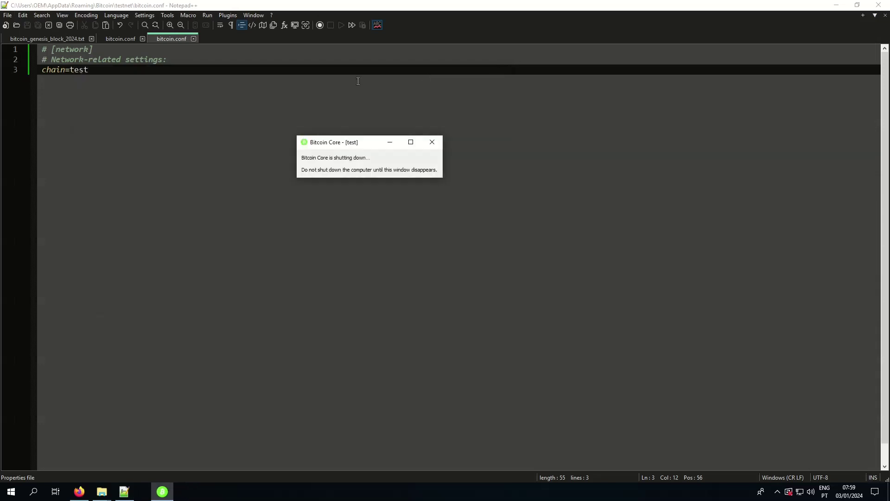
click(195, 39)
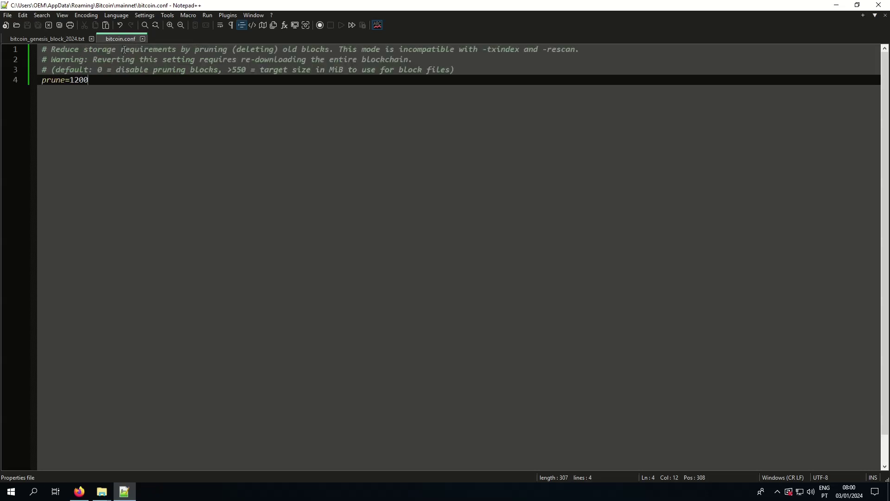
click(143, 39)
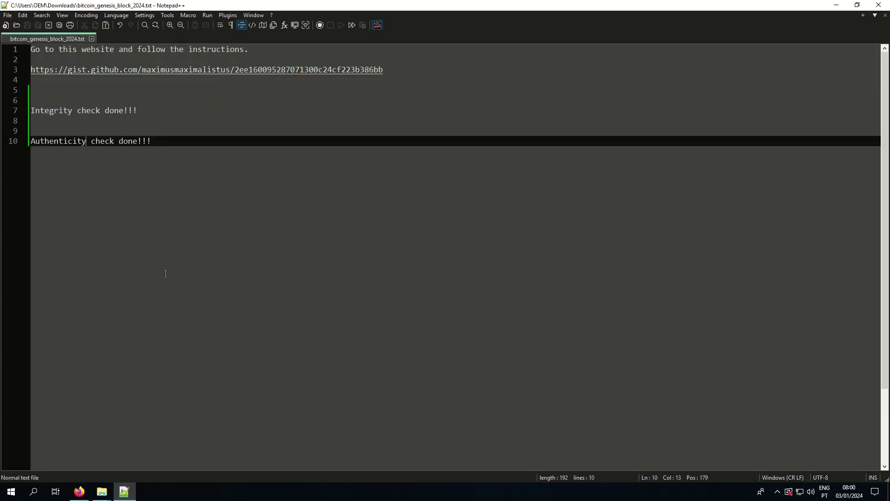
click(835, 6)
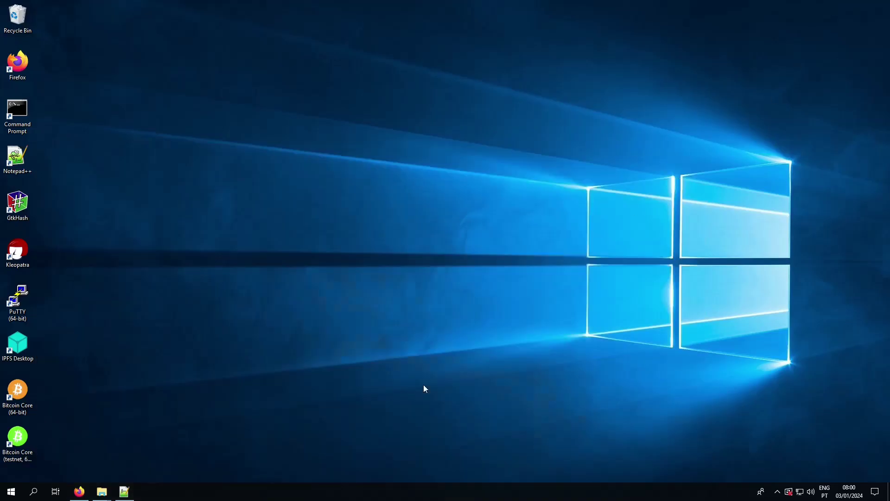
Inspect the contents of the mainnet and testnet folders in AppData\Roaming\Bitcoin, including testnet3, and minimise File Explorer.
mouse_move(98, 492)
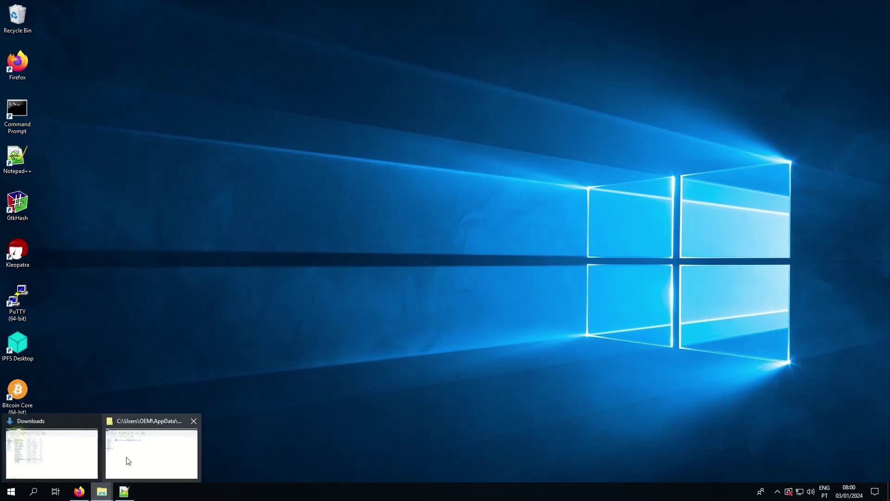
click(157, 453)
click(44, 75)
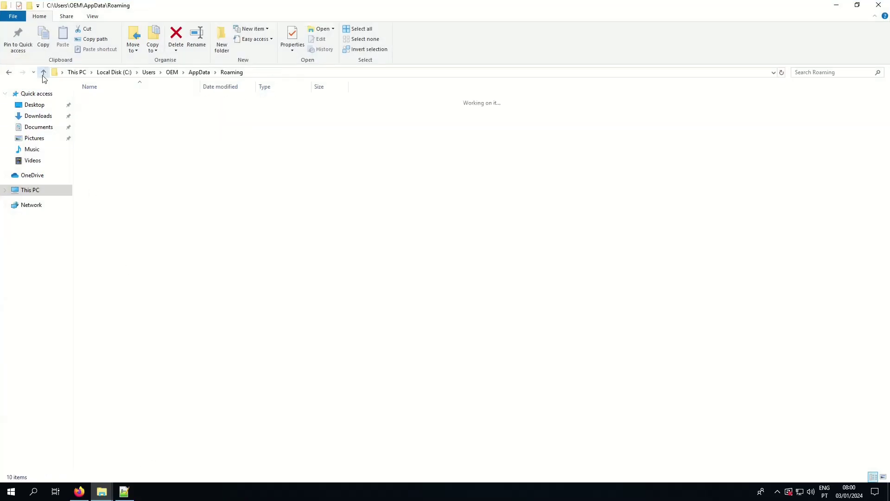
double_click(104, 110)
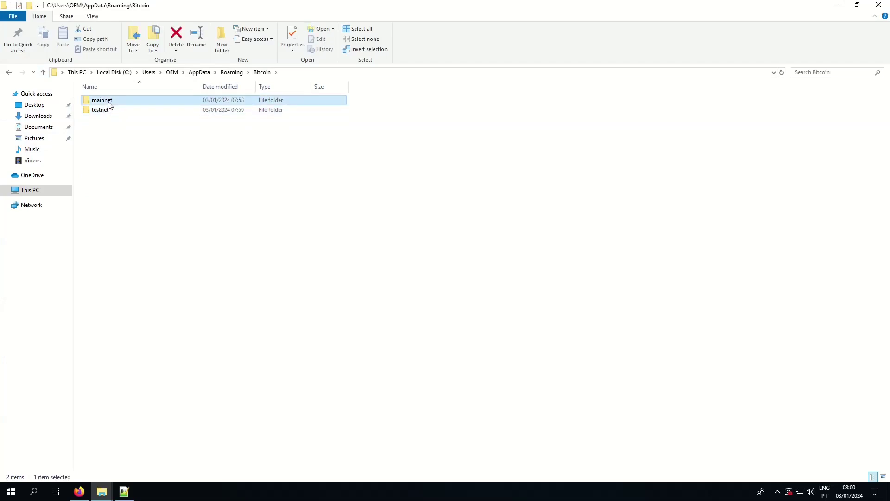
double_click(107, 101)
click(43, 73)
double_click(100, 111)
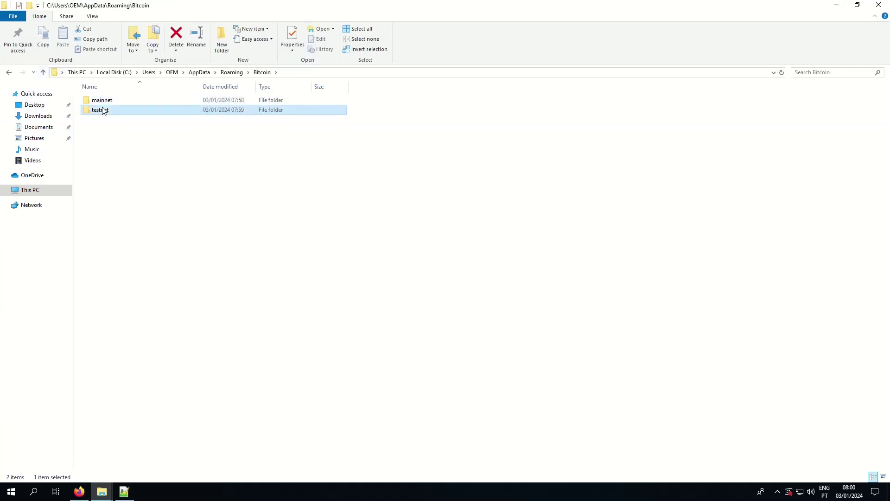
double_click(100, 100)
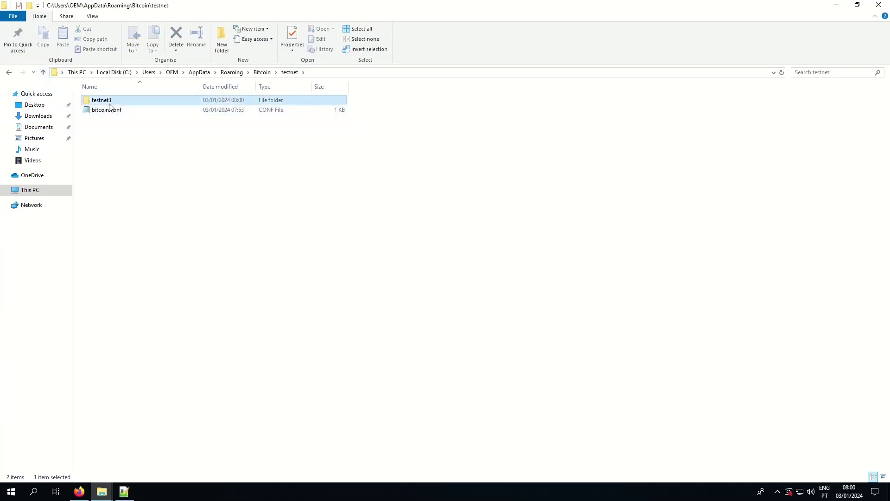
click(43, 72)
click(43, 72)
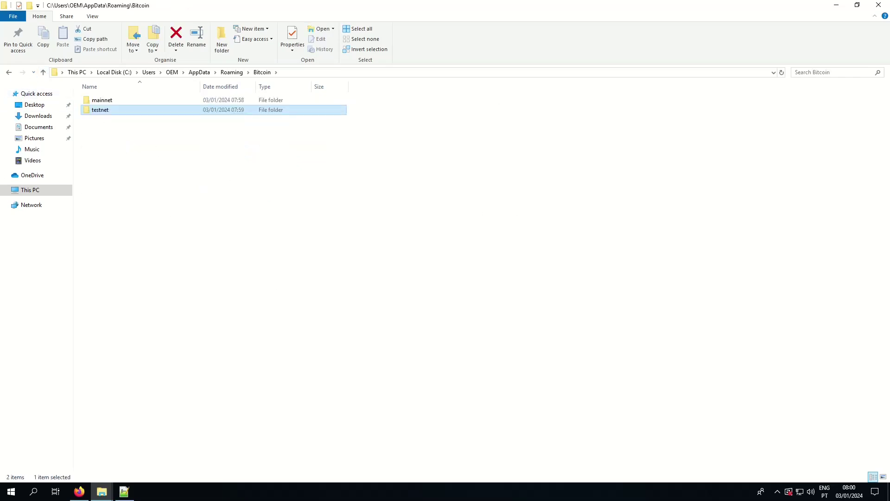
click(836, 5)
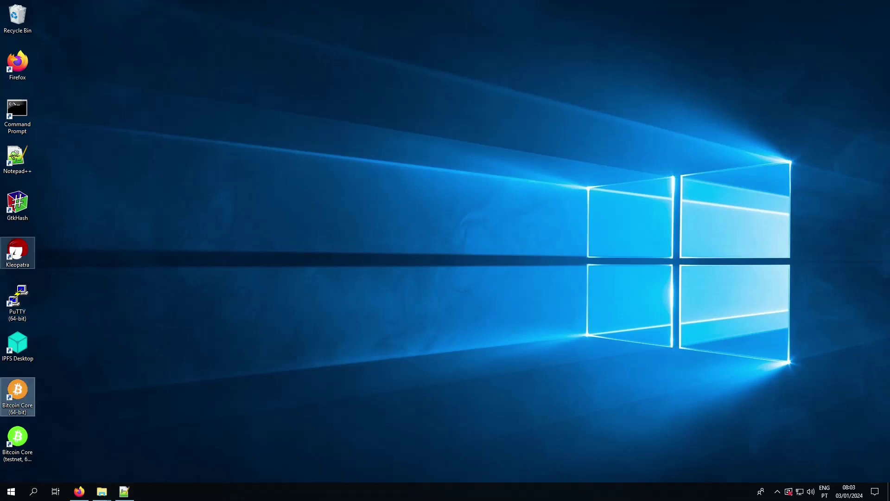
Launch Bitcoin Core (64-bit) from the desktop, hide the sync overlay and open the node's console.
double_click(17, 395)
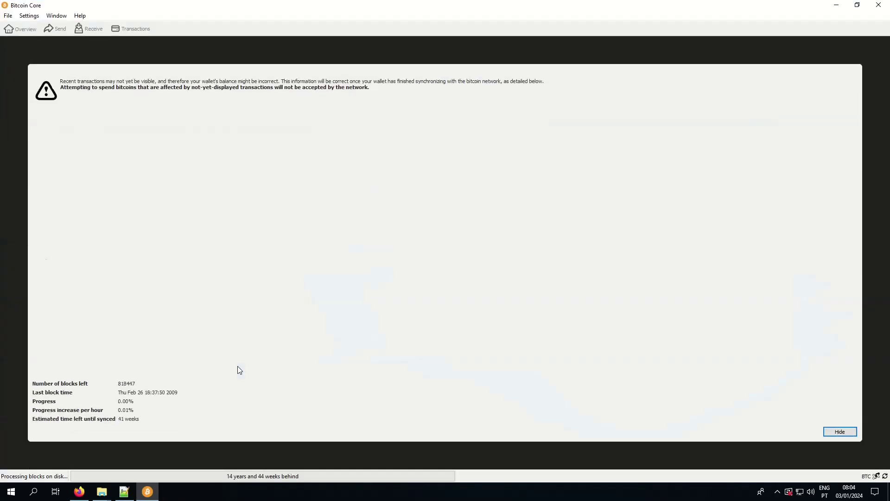
click(853, 435)
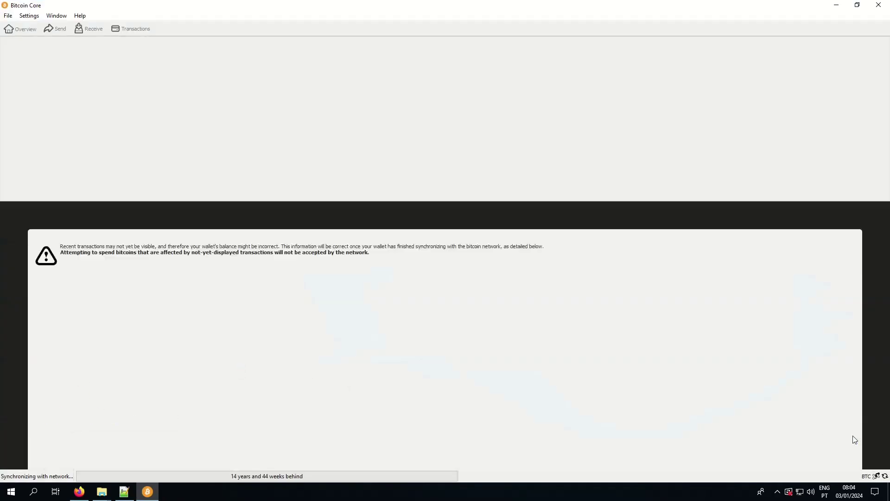
click(59, 17)
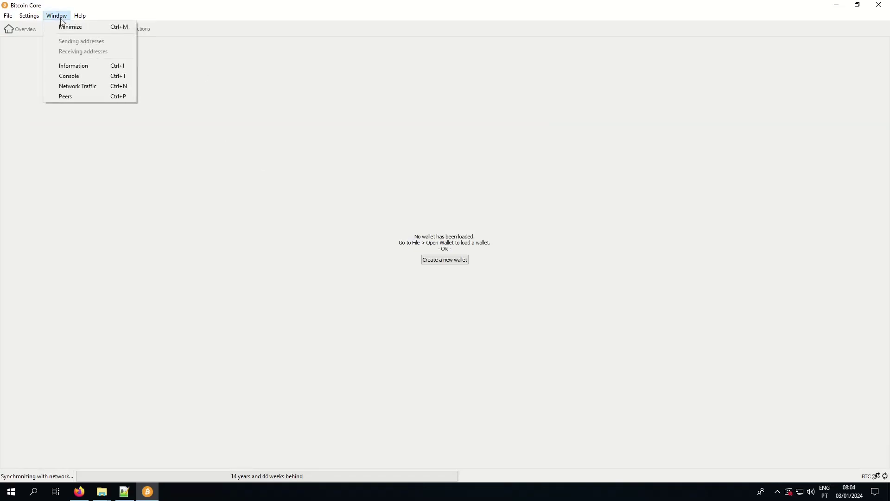
click(77, 80)
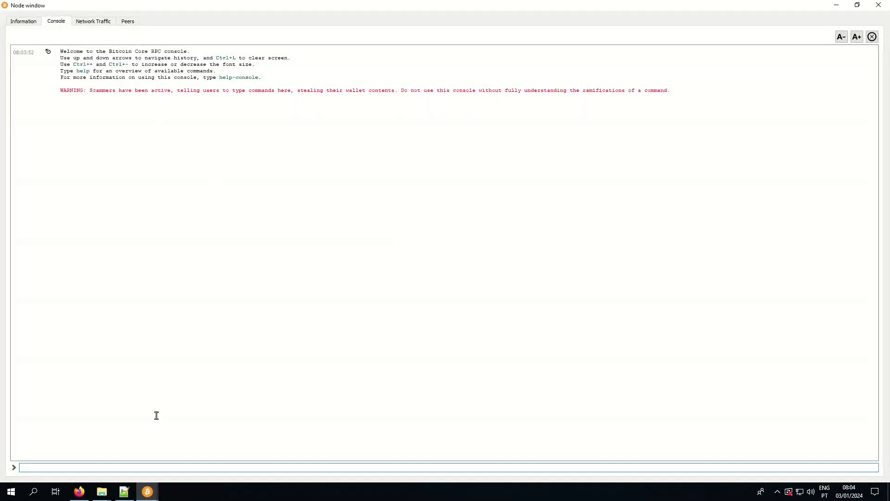
Run getblockhash 0 in the console to get the genesis block's hash.
text(getblock)
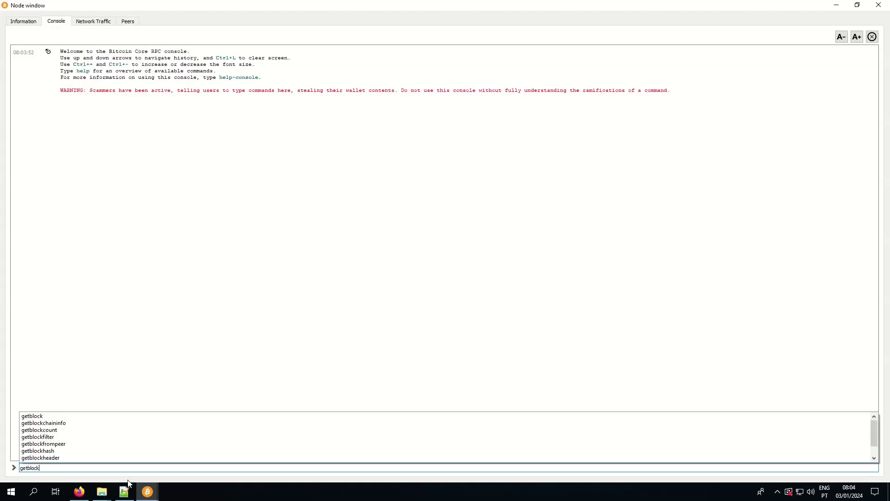
text(h)
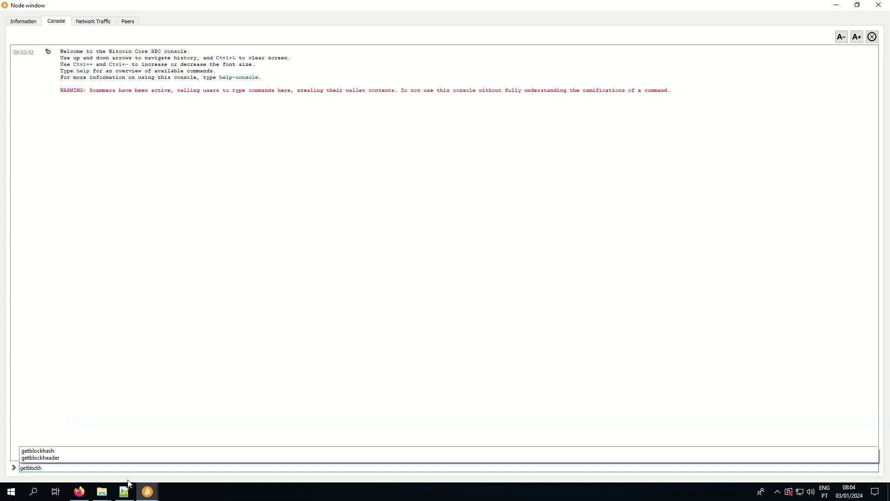
key(Tab)
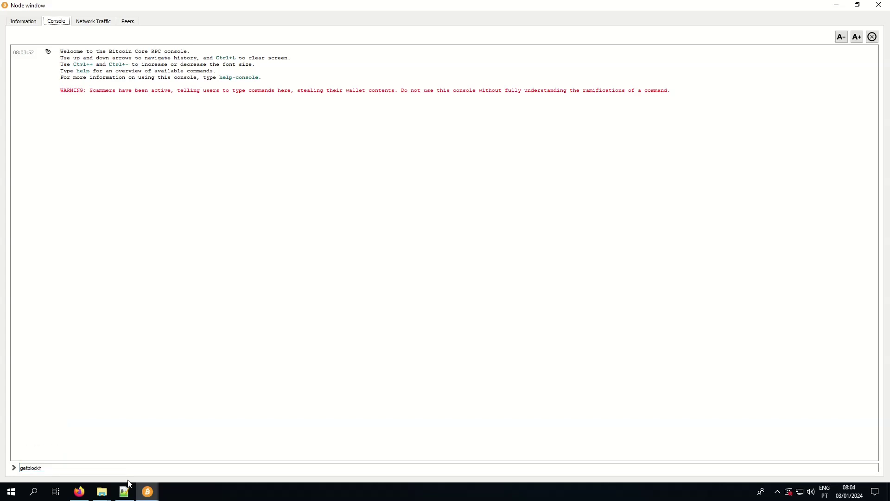
click(96, 468)
text(a)
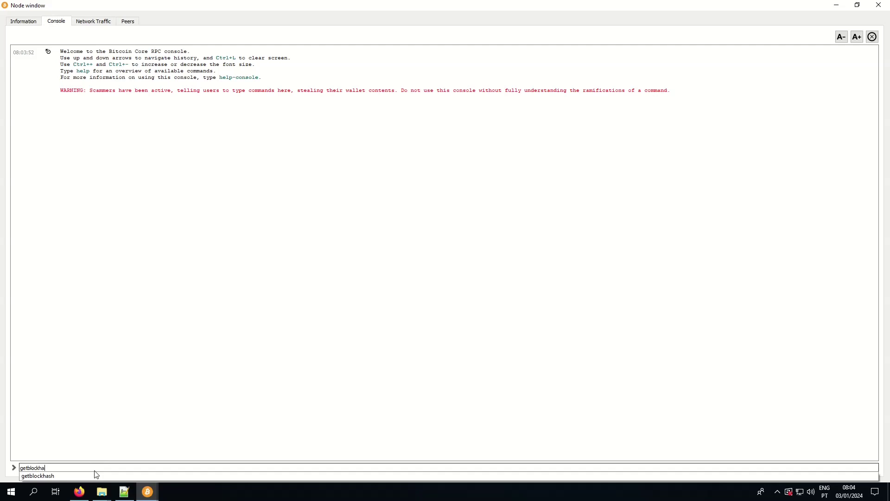
click(46, 477)
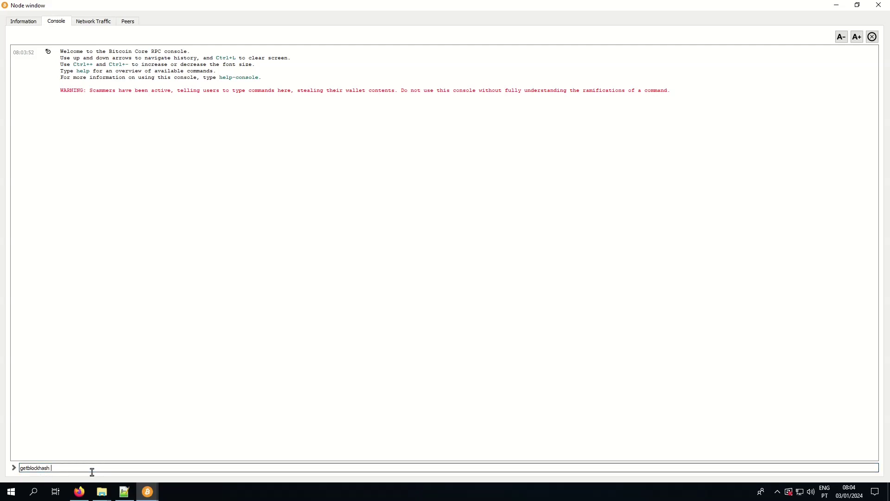
key(Return)
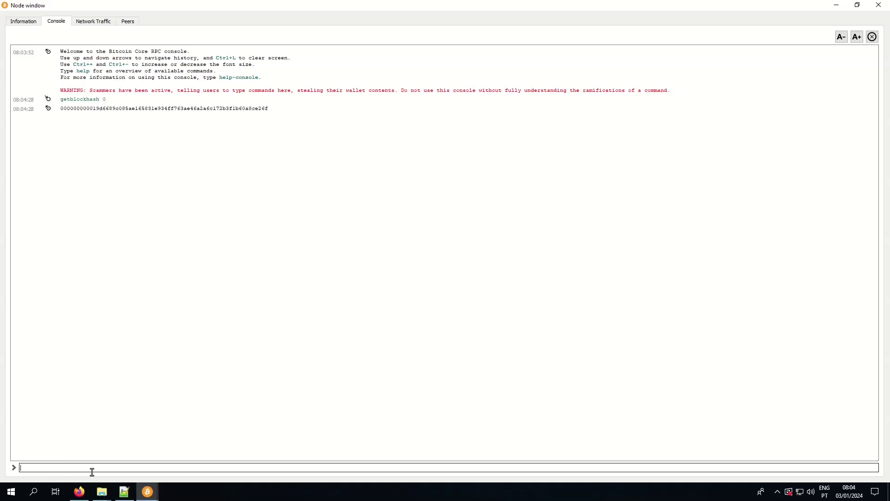
Enter the getblock command in the console's input line using the suggested completion, without running it.
text(getblo)
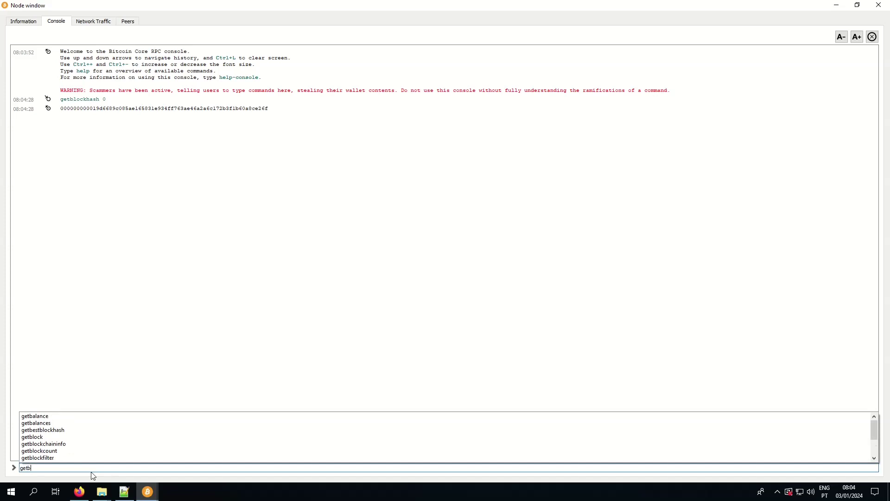
key(Down)
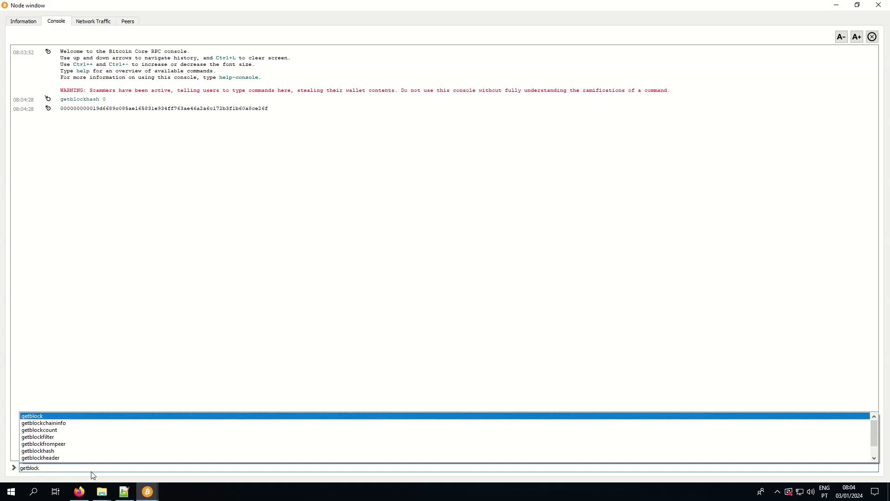
click(46, 416)
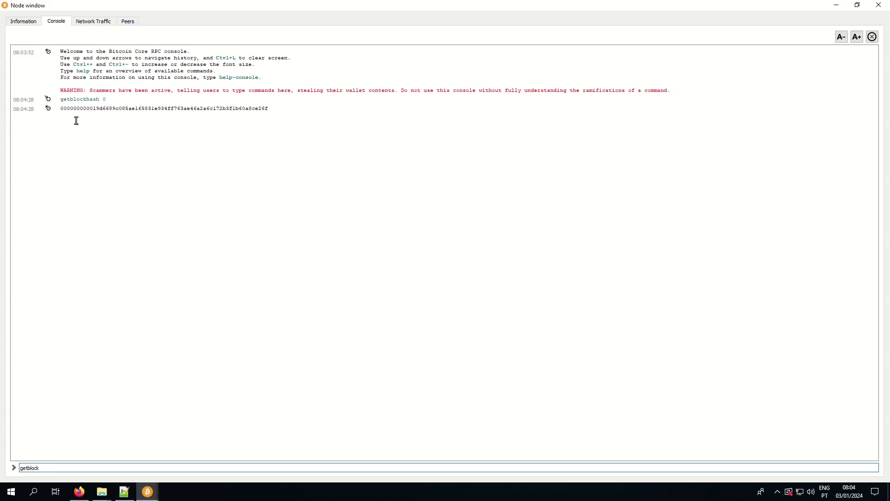
Copy the full genesis block hash from the getblockhash 0 output.
double_click(61, 108)
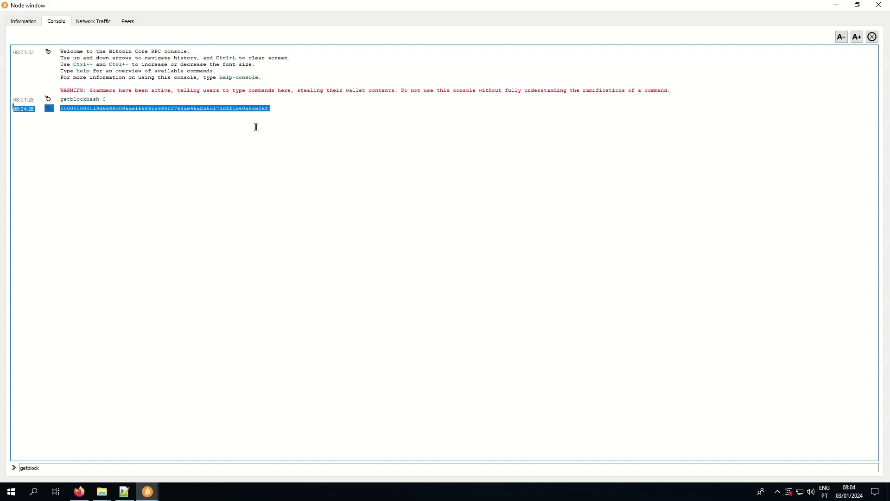
click(273, 113)
drag(269, 105, 64, 111)
click(62, 107)
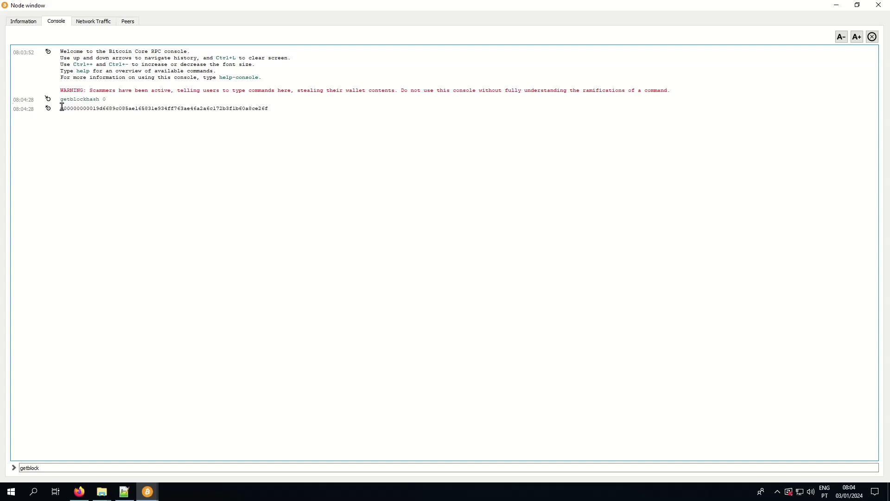
click(268, 106)
drag(268, 106, 63, 107)
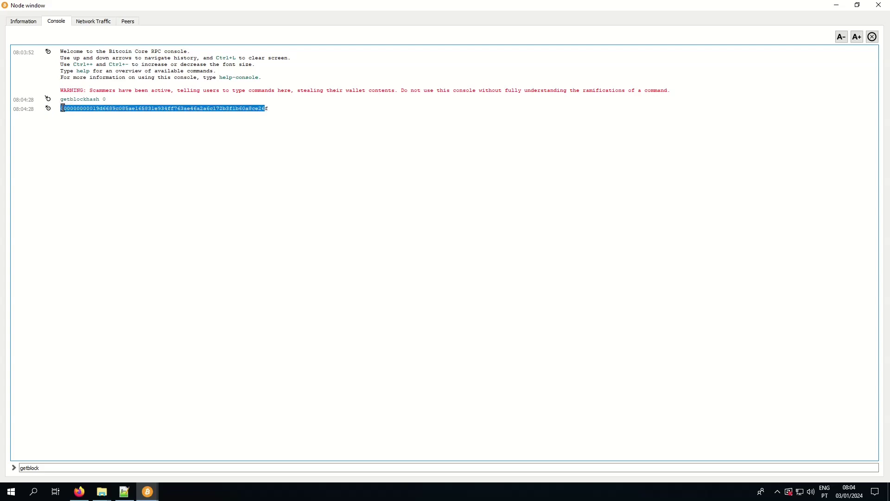
right_click(63, 108)
click(91, 113)
drag(268, 108, 57, 109)
click(127, 112)
double_click(61, 107)
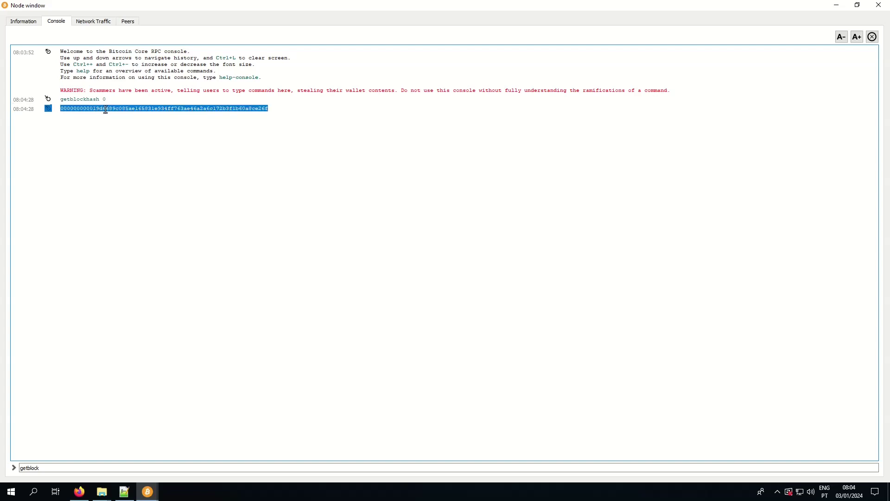
right_click(270, 112)
click(304, 119)
Add the copied genesis block hash after getblock, try to run the command, and dismiss the error dialog.
click(92, 469)
text(getblock)
key(ctrl+v)
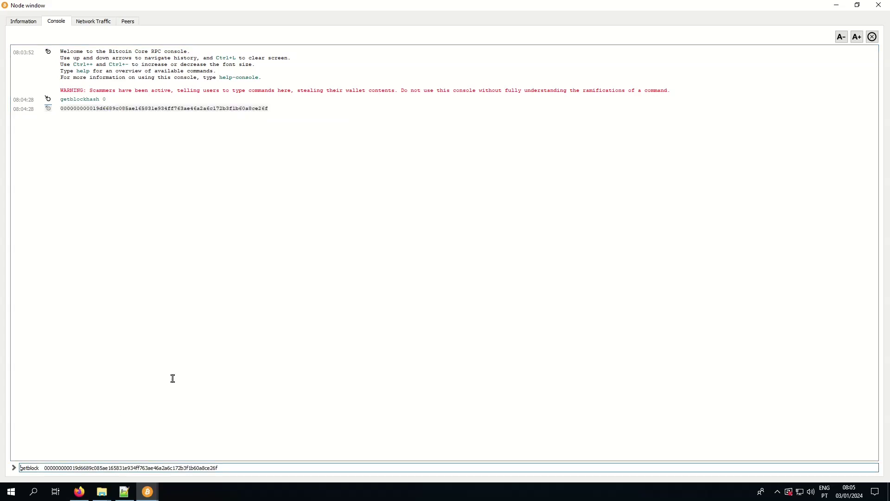
key(Return)
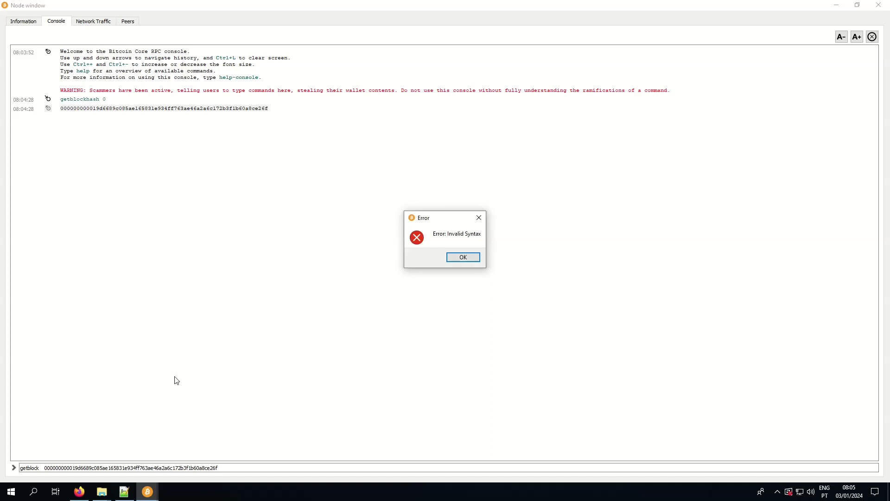
click(464, 257)
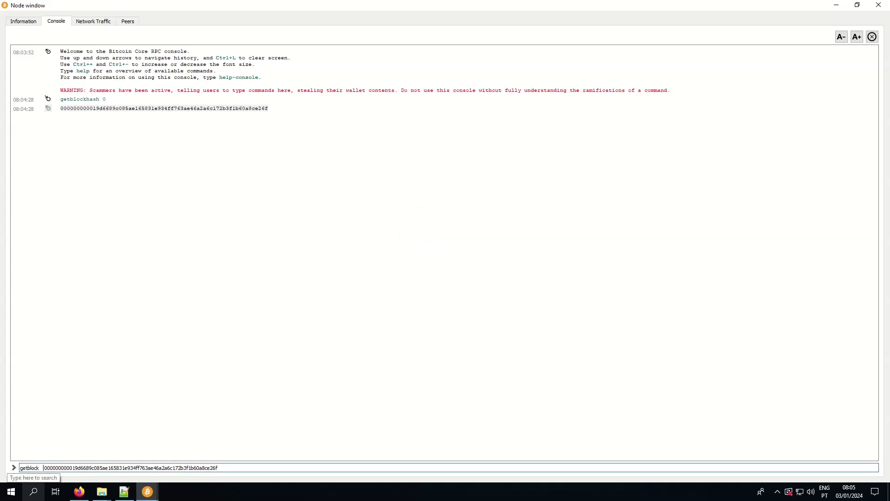
Remove the extra spacing between getblock and the genesis block hash, and run the corrected command.
key(BackSpace)
key(BackSpace)
key(BackSpace)
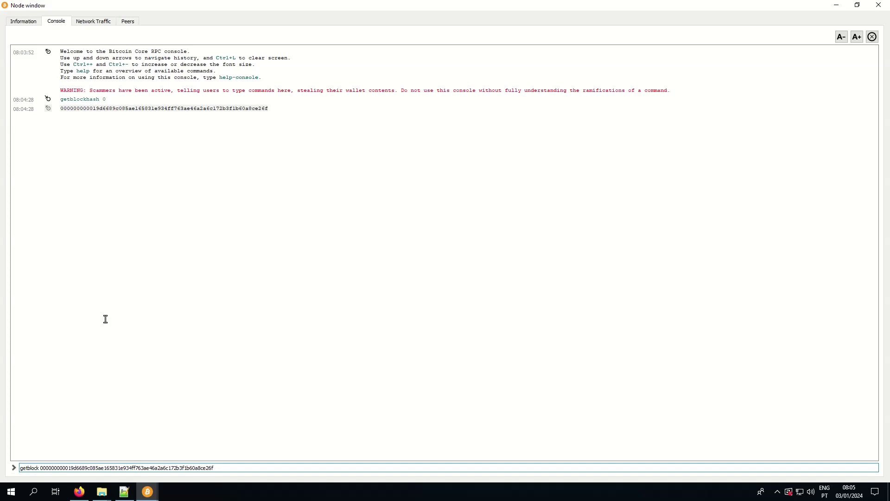
key(Return)
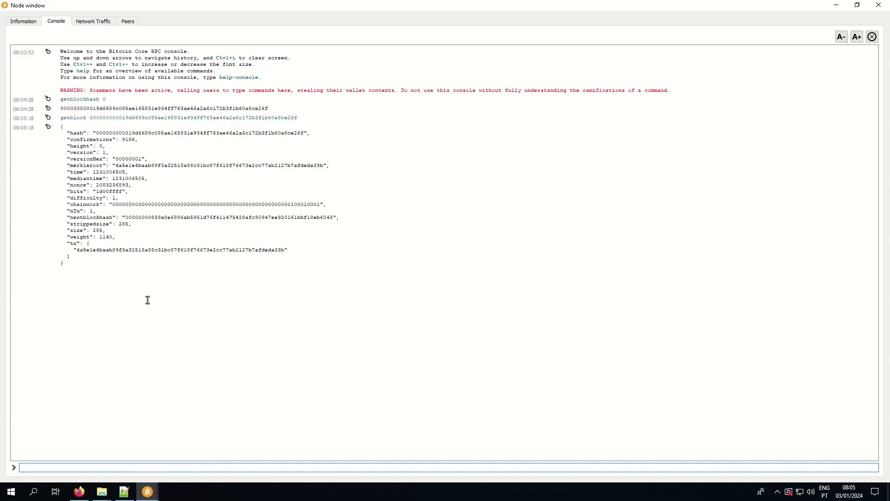
Highlight the time entry in the genesis block's output, and switch to Firefox with a new tab open.
drag(130, 171, 69, 172)
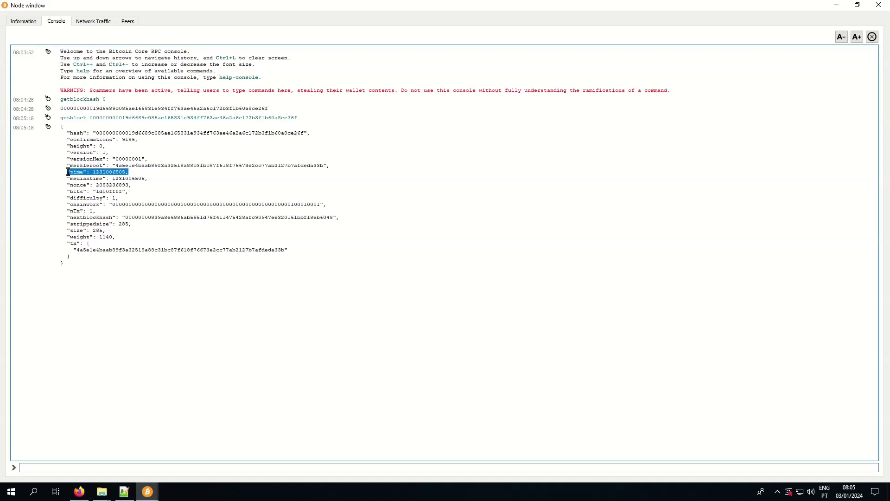
click(81, 497)
click(134, 11)
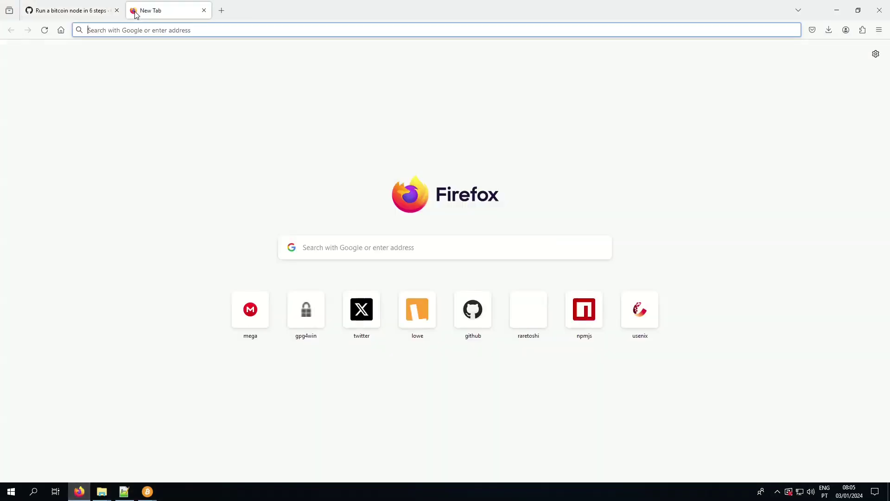